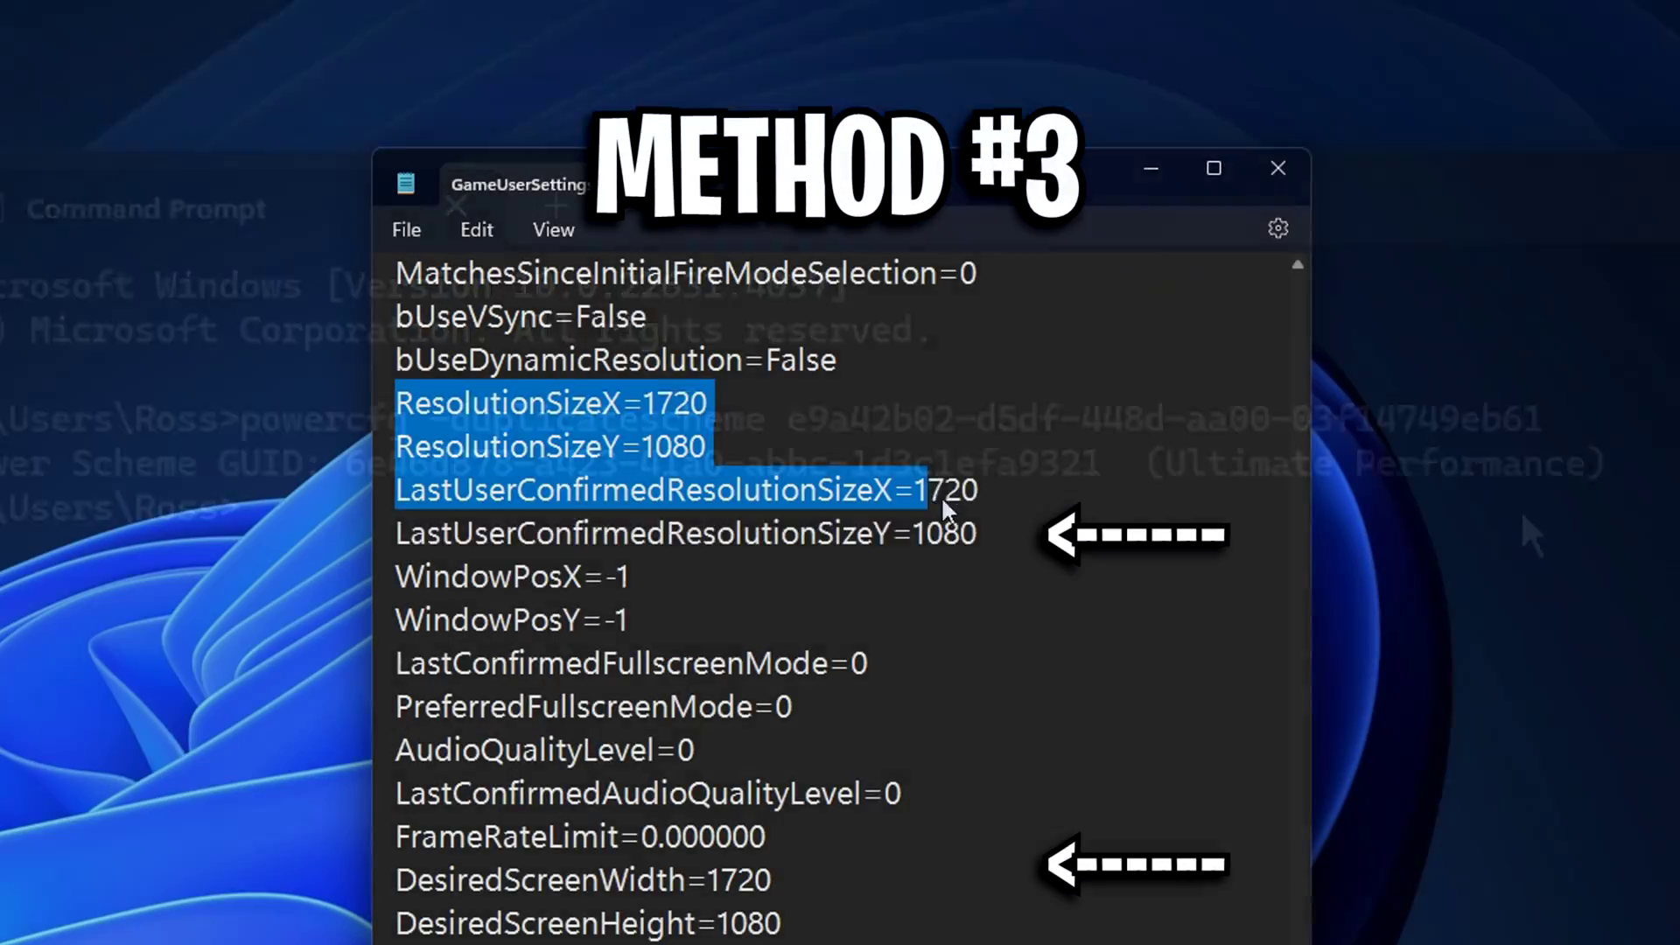
Launch Task Manager from the taskbar, show the CPU performance view, and reveal the hidden tray apps
left_click_drag(941, 495, 1022, 523)
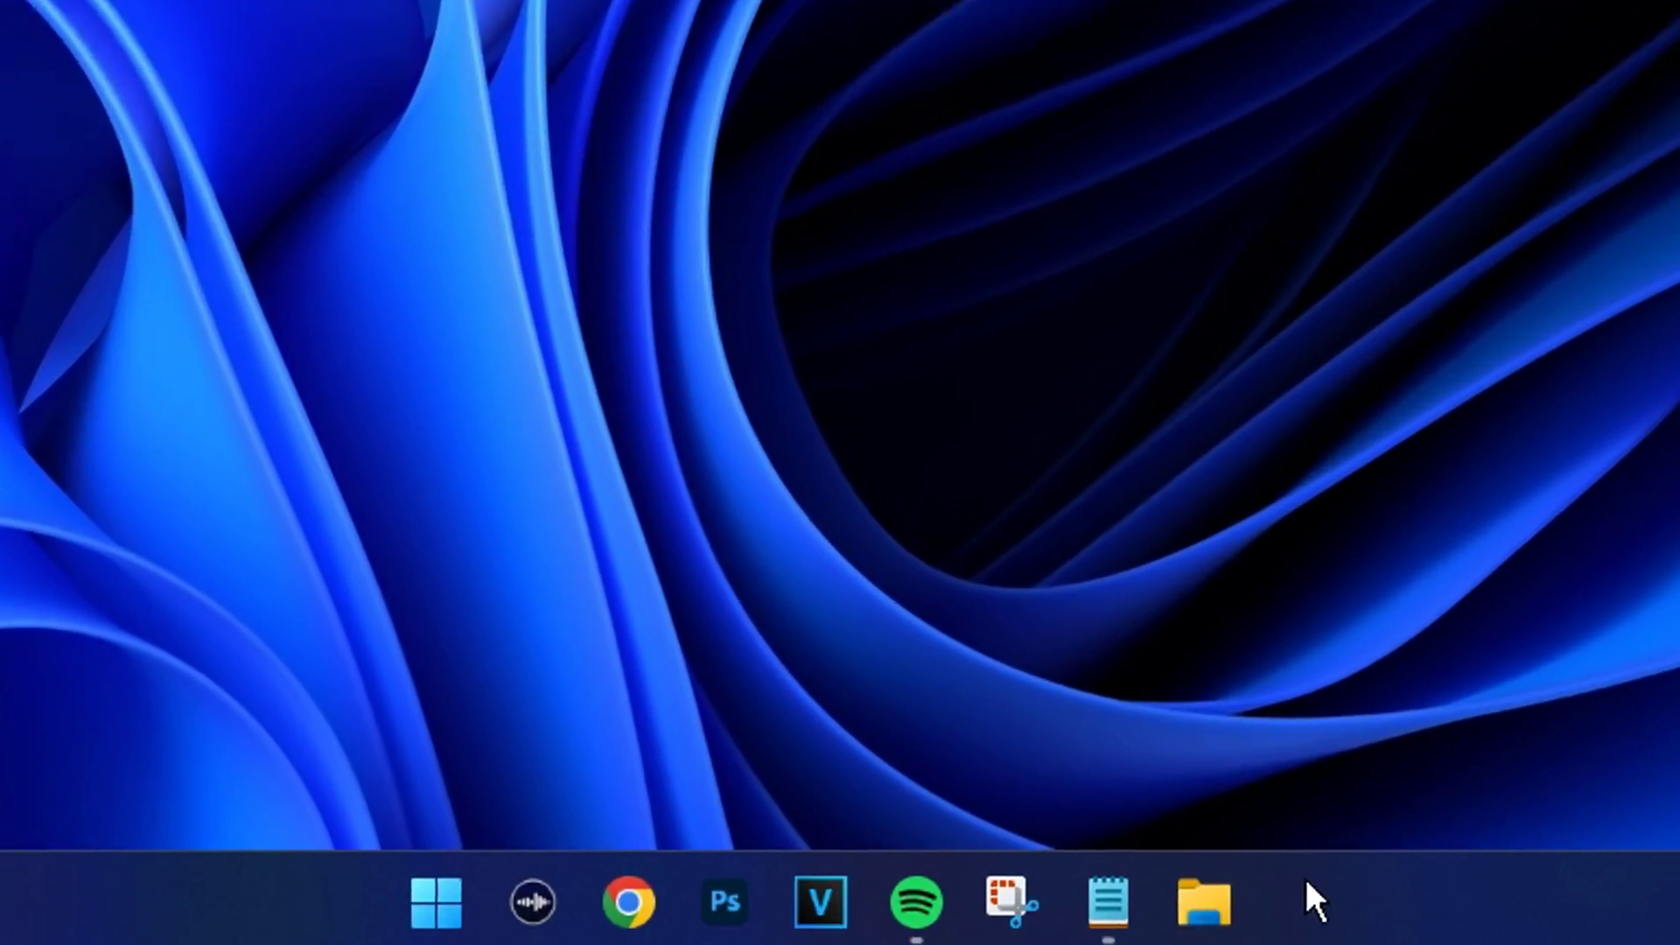
right_click(1310, 900)
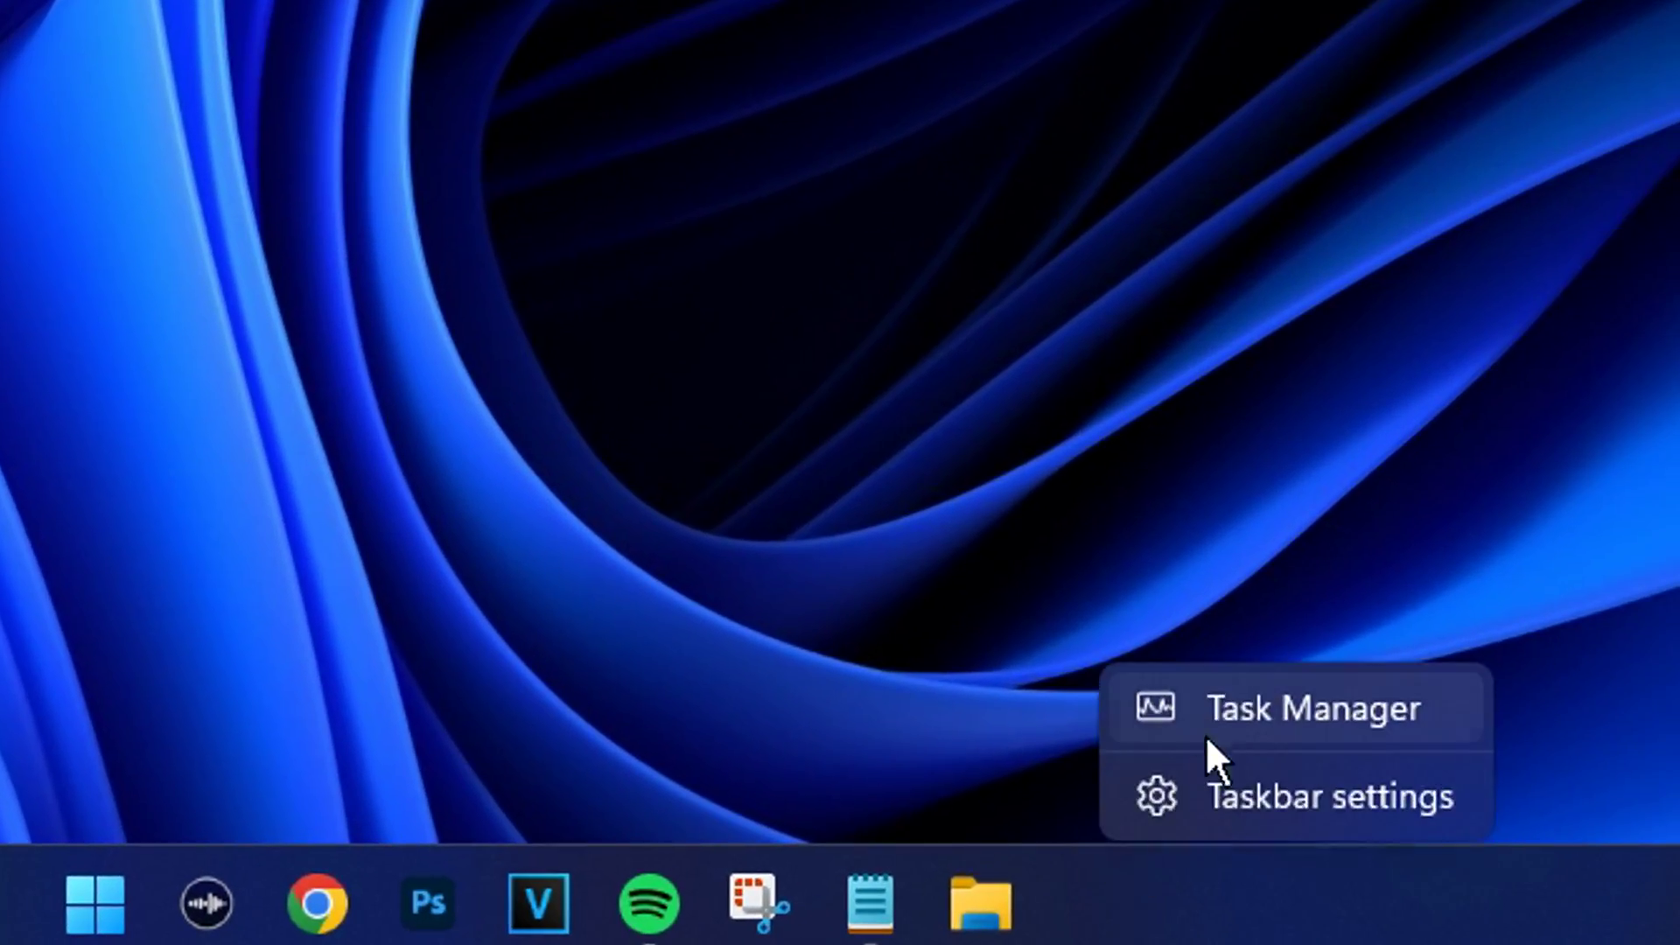
left_click(1207, 735)
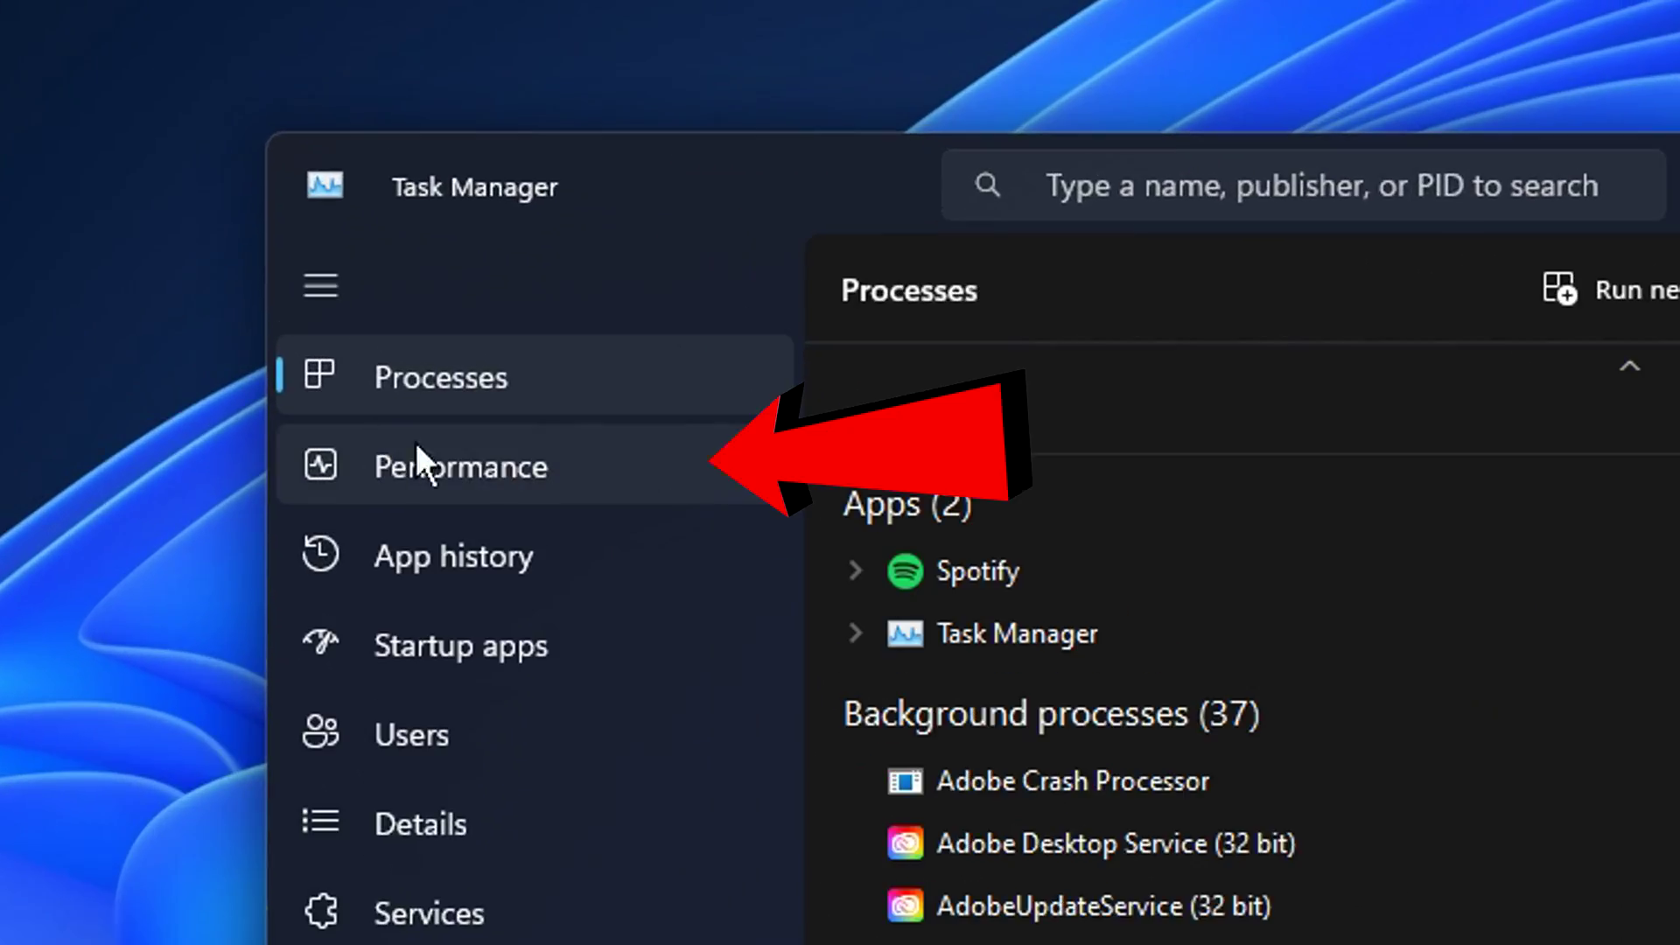
left_click(552, 472)
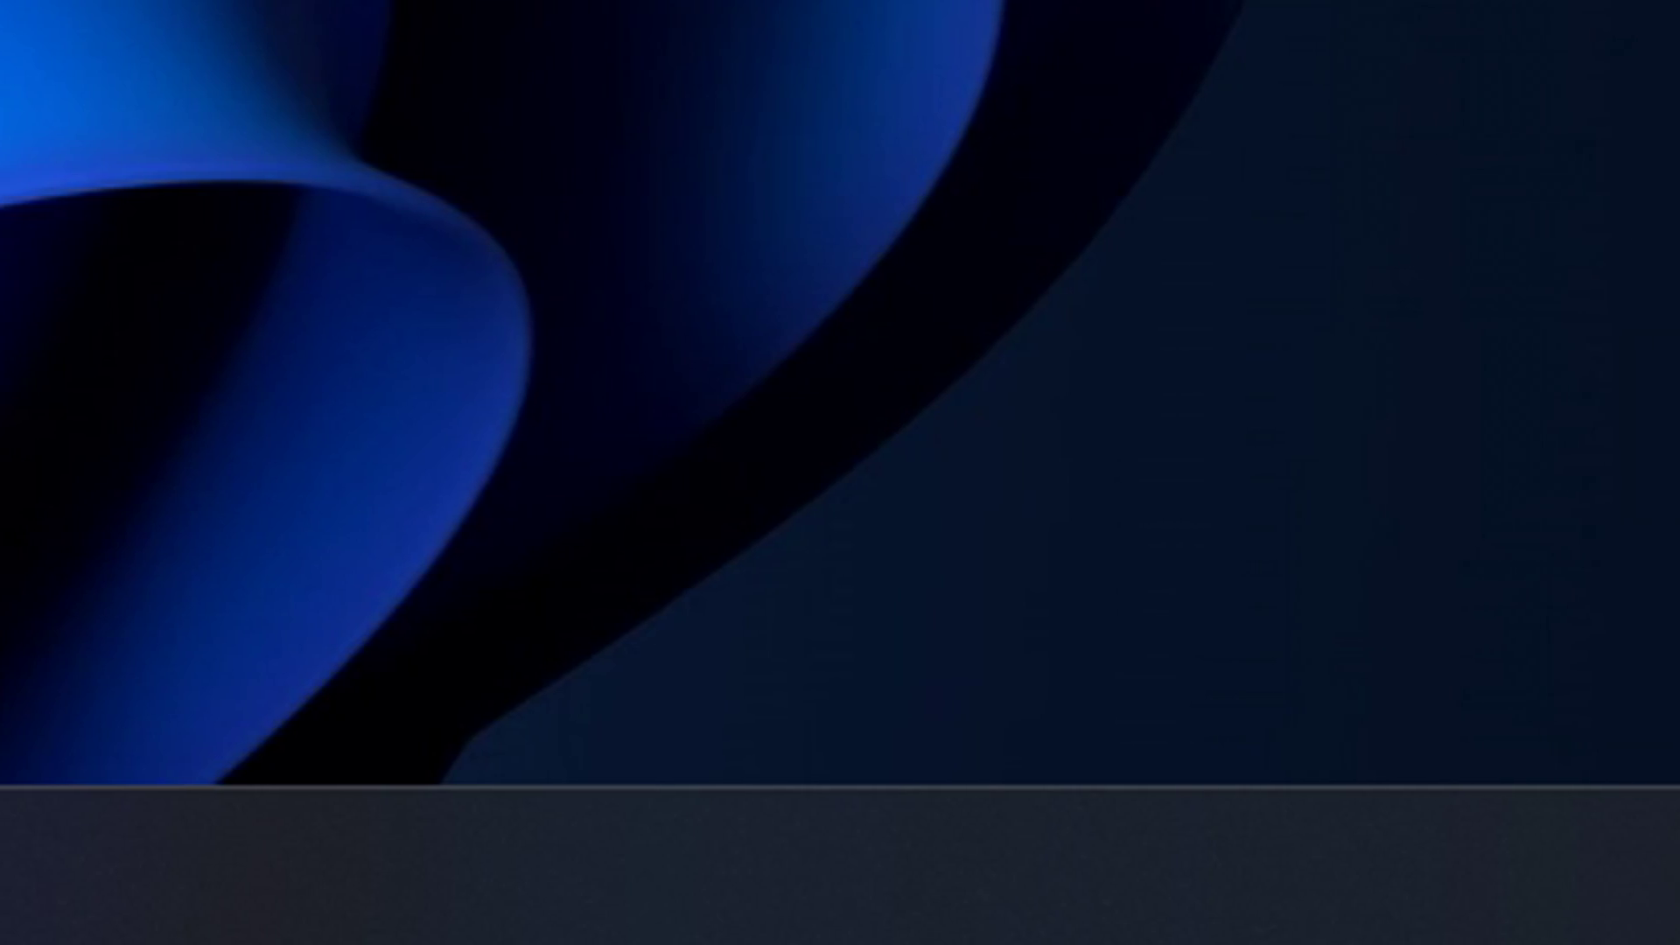
left_click(1499, 900)
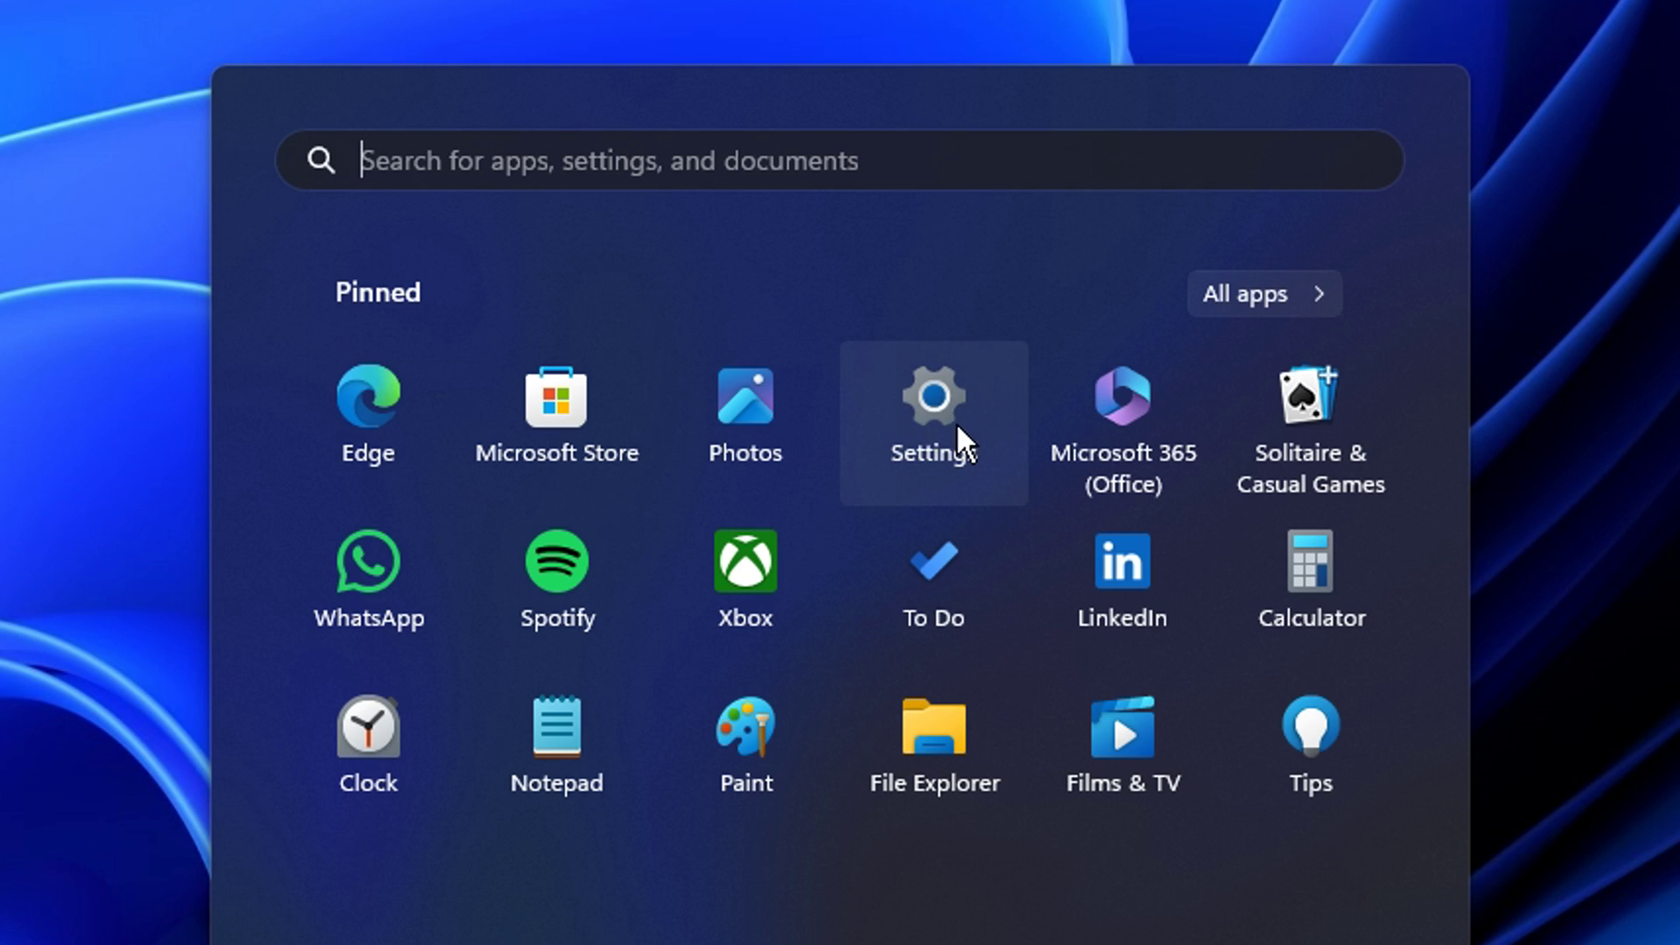
Open Settings › Apps › Startup and look through the startup apps list
left_click(933, 416)
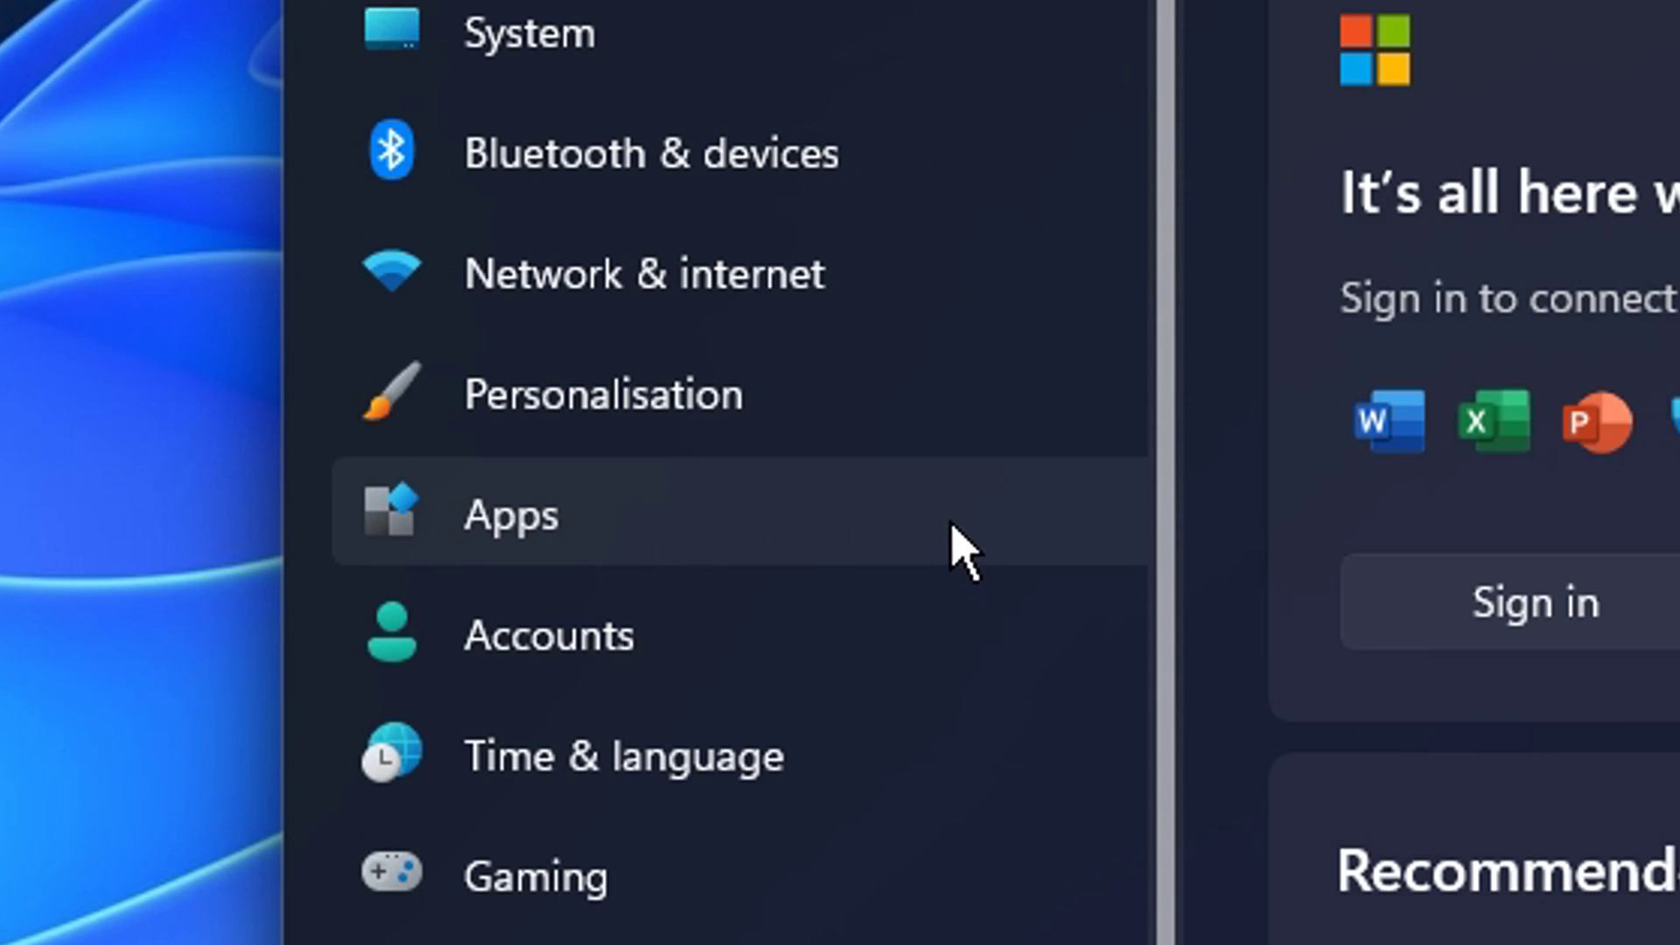
left_click(951, 525)
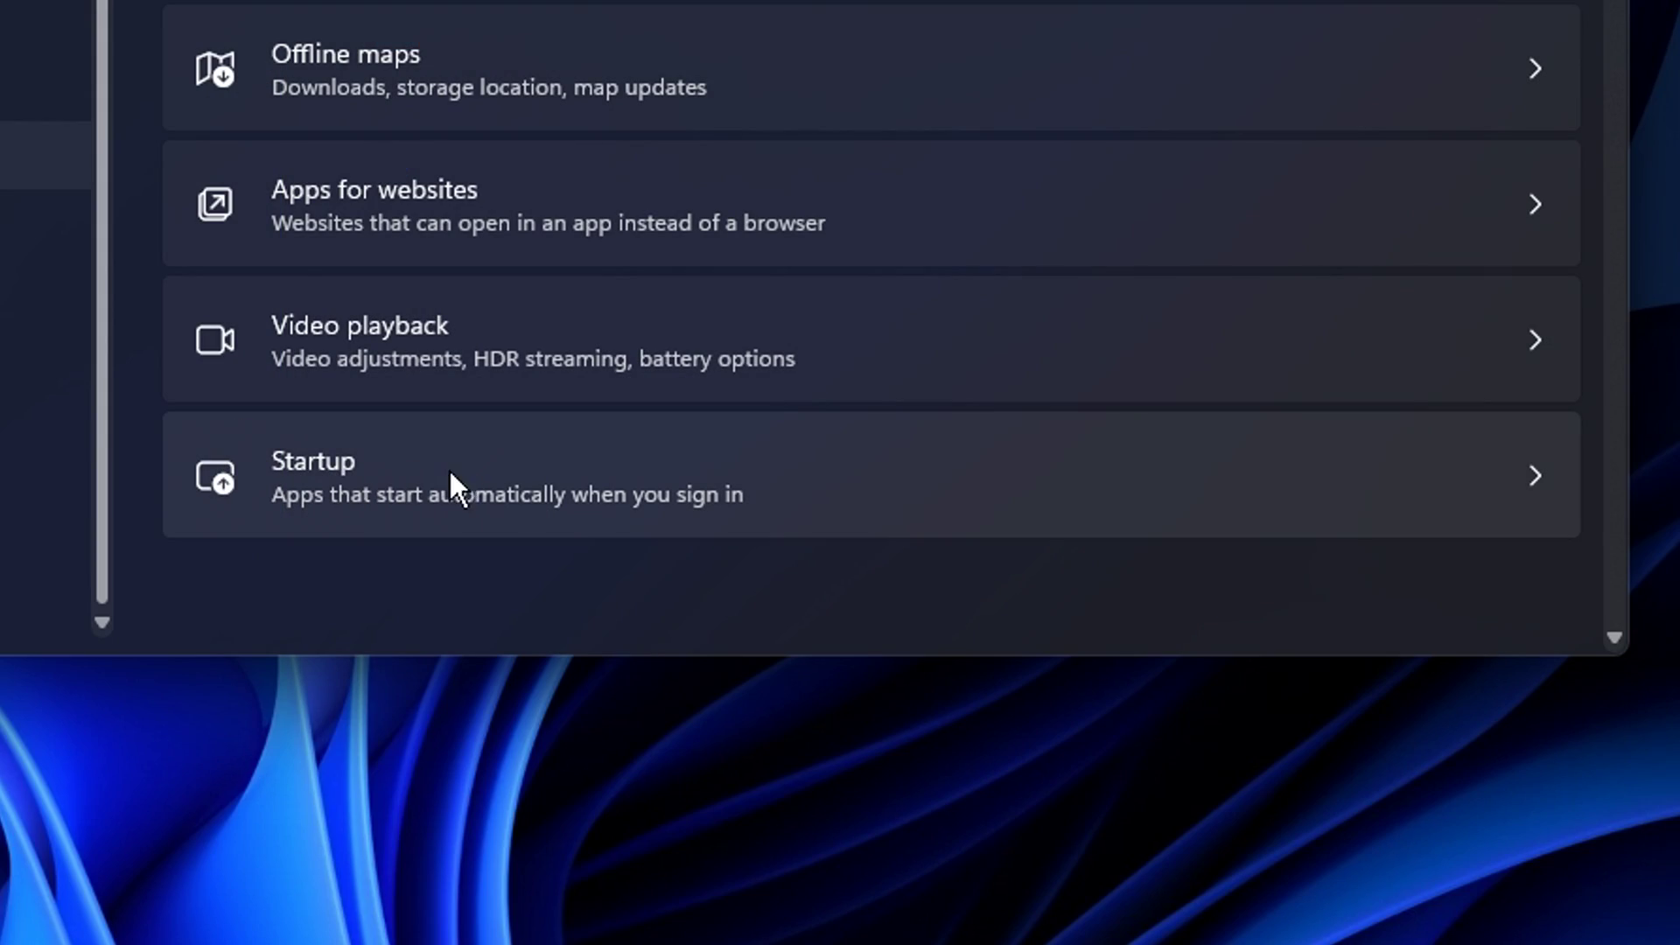
left_click(473, 464)
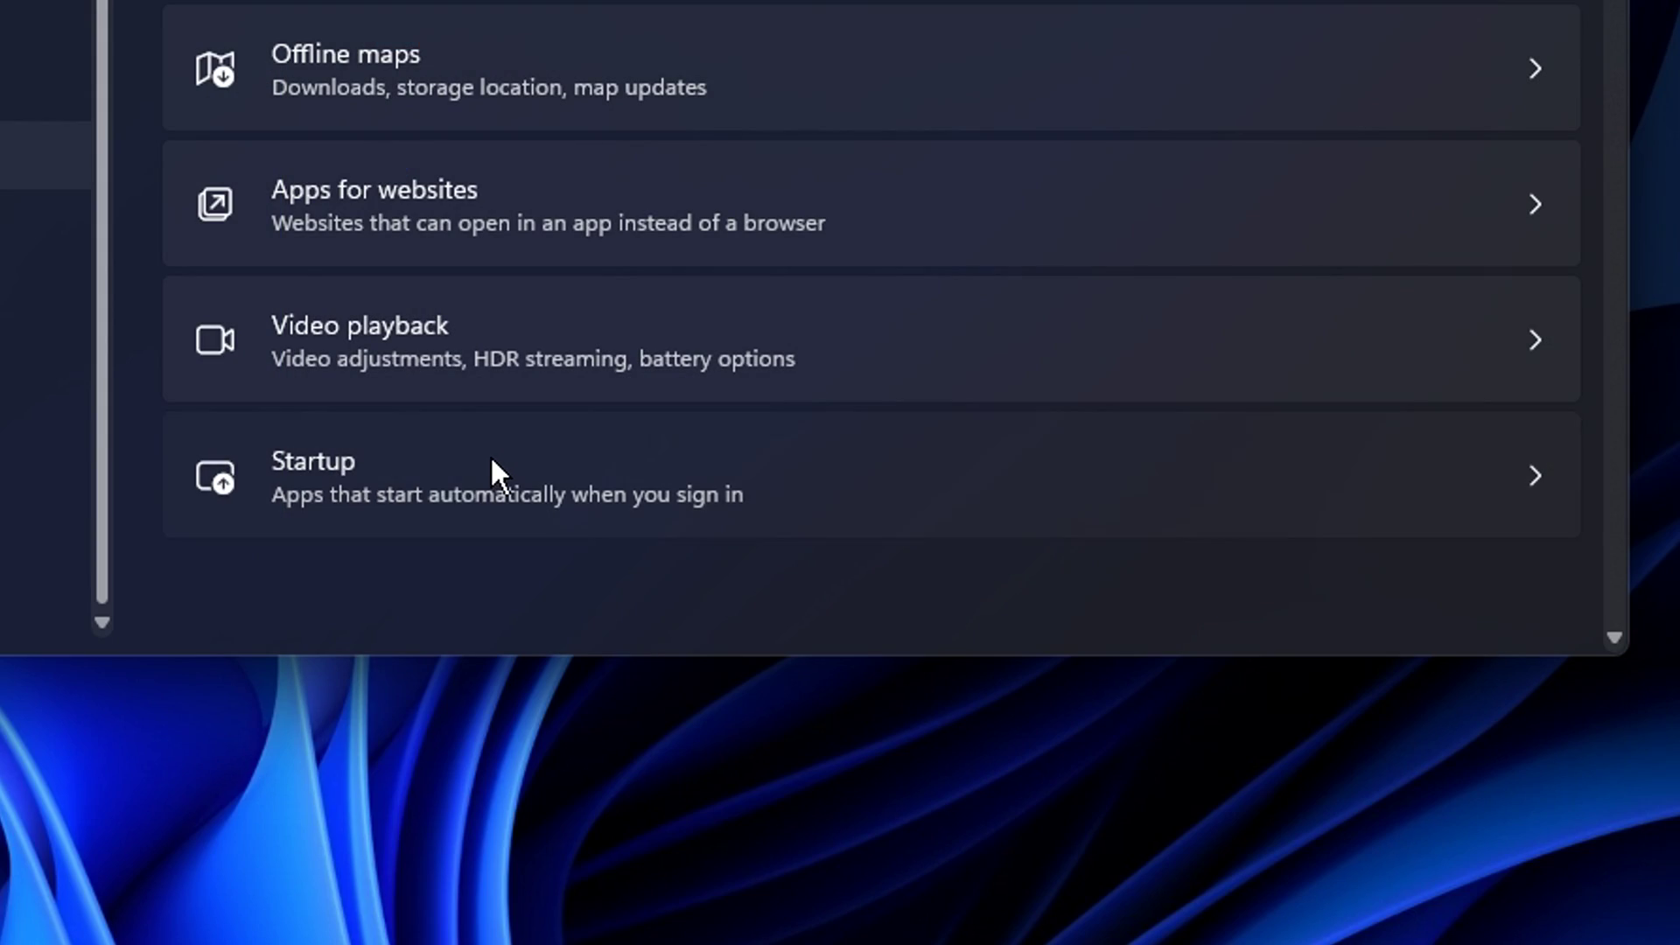
scroll(1050, 367, "down", 10)
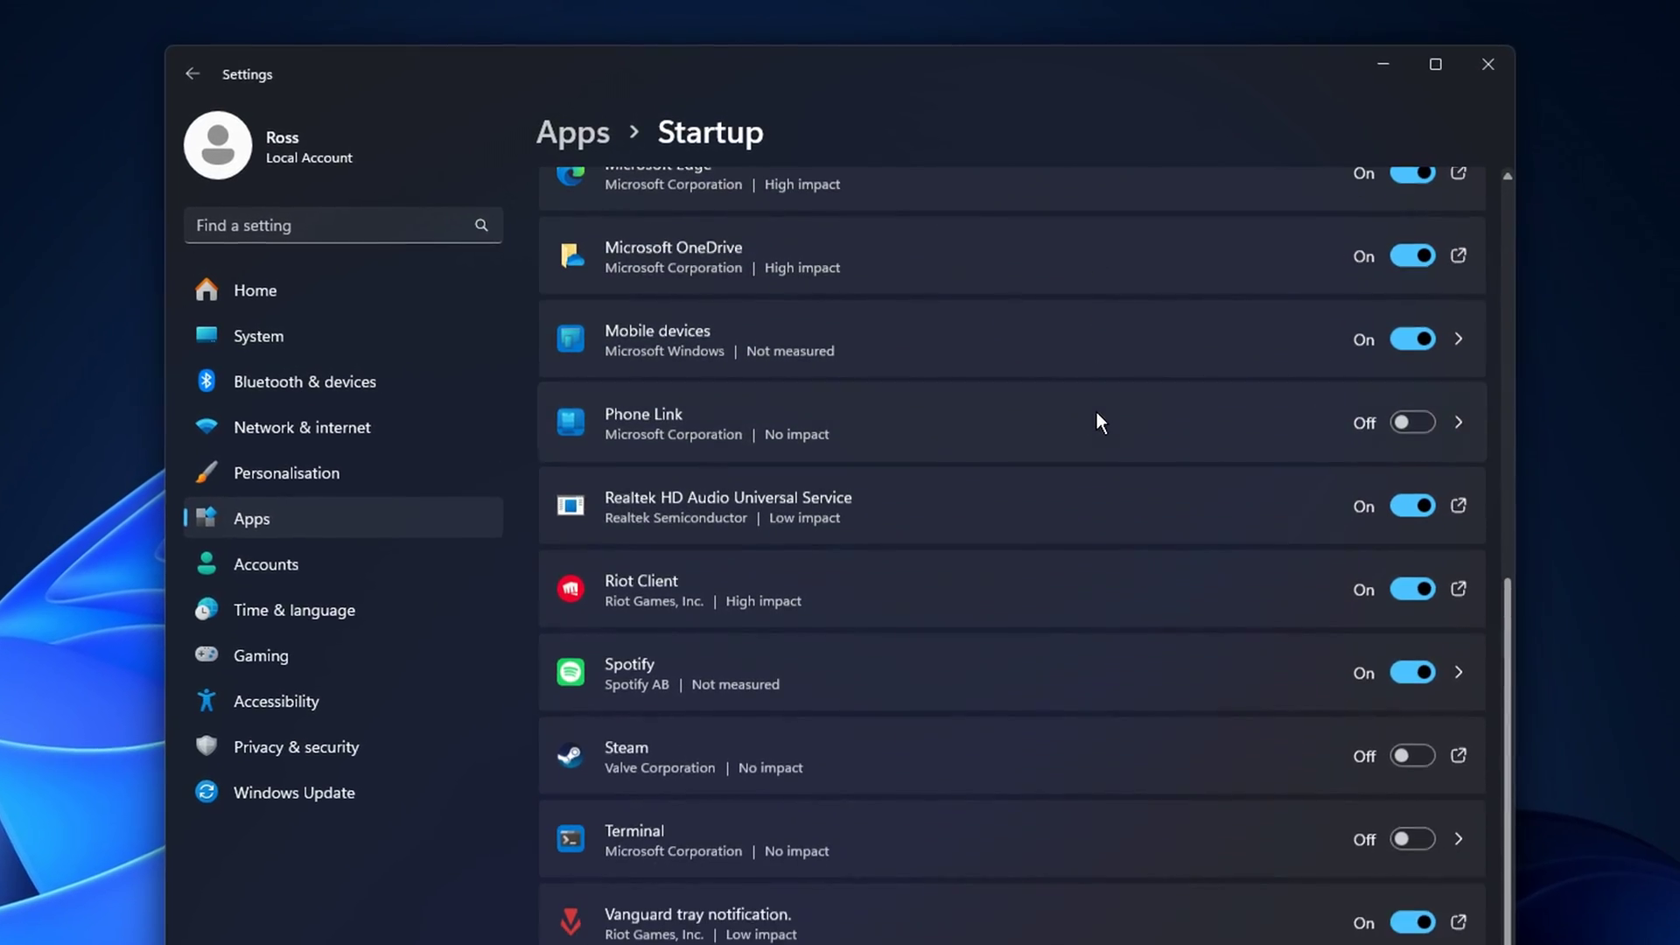
scroll(1184, 731, "down", 2)
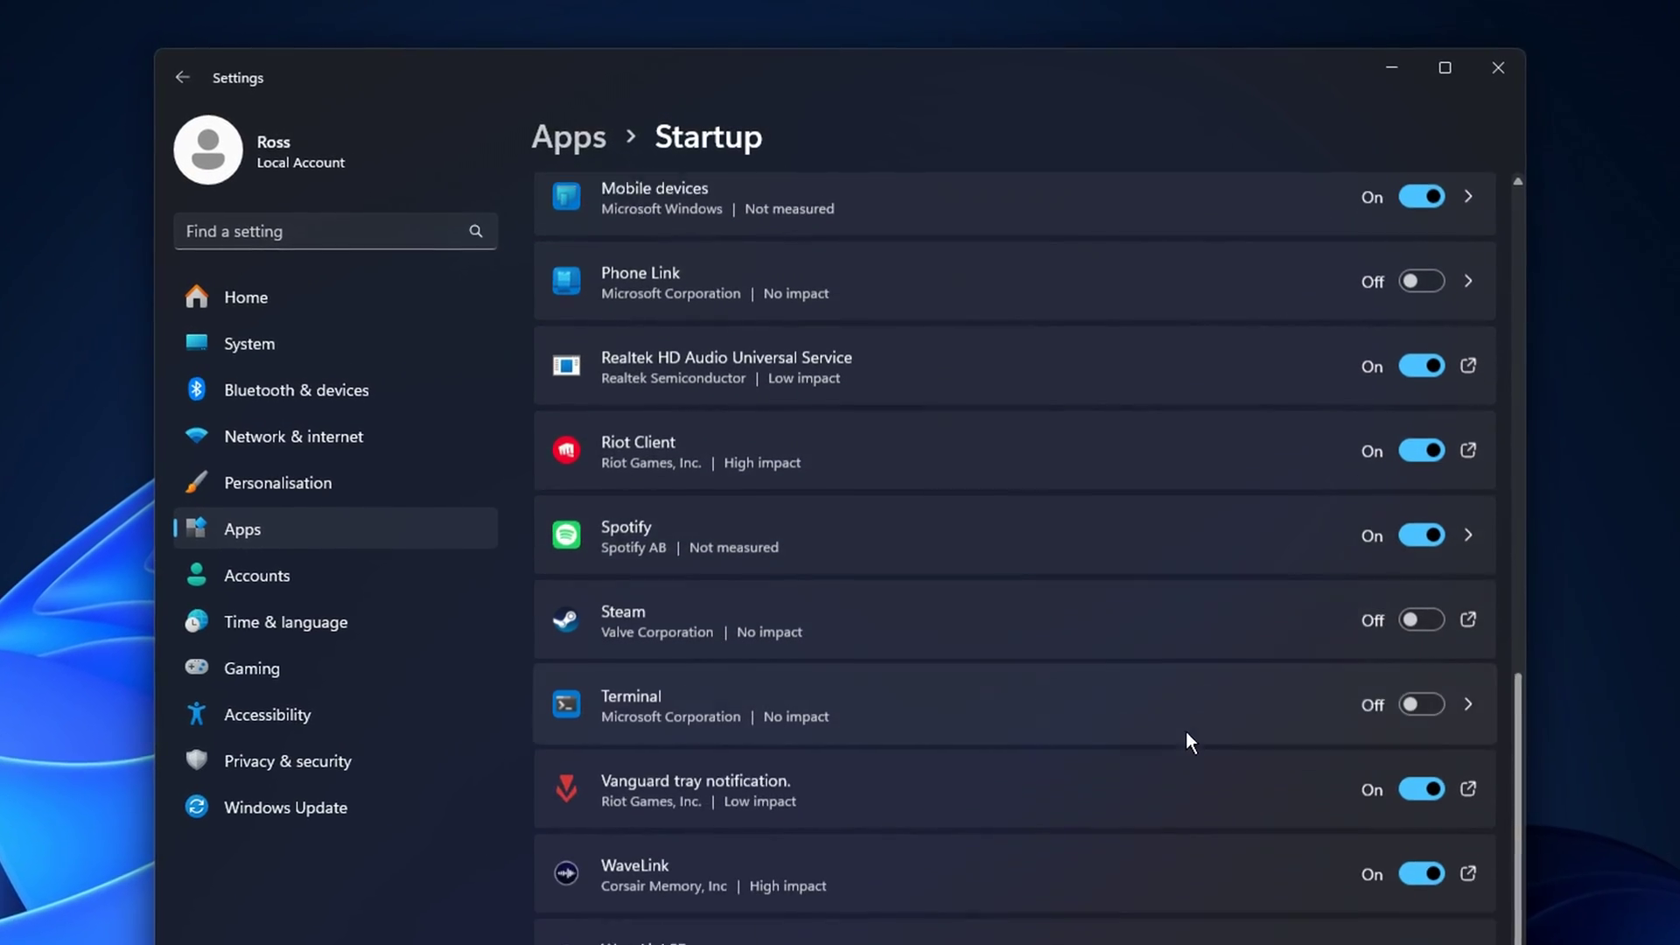
scroll(1184, 731, "up", 12)
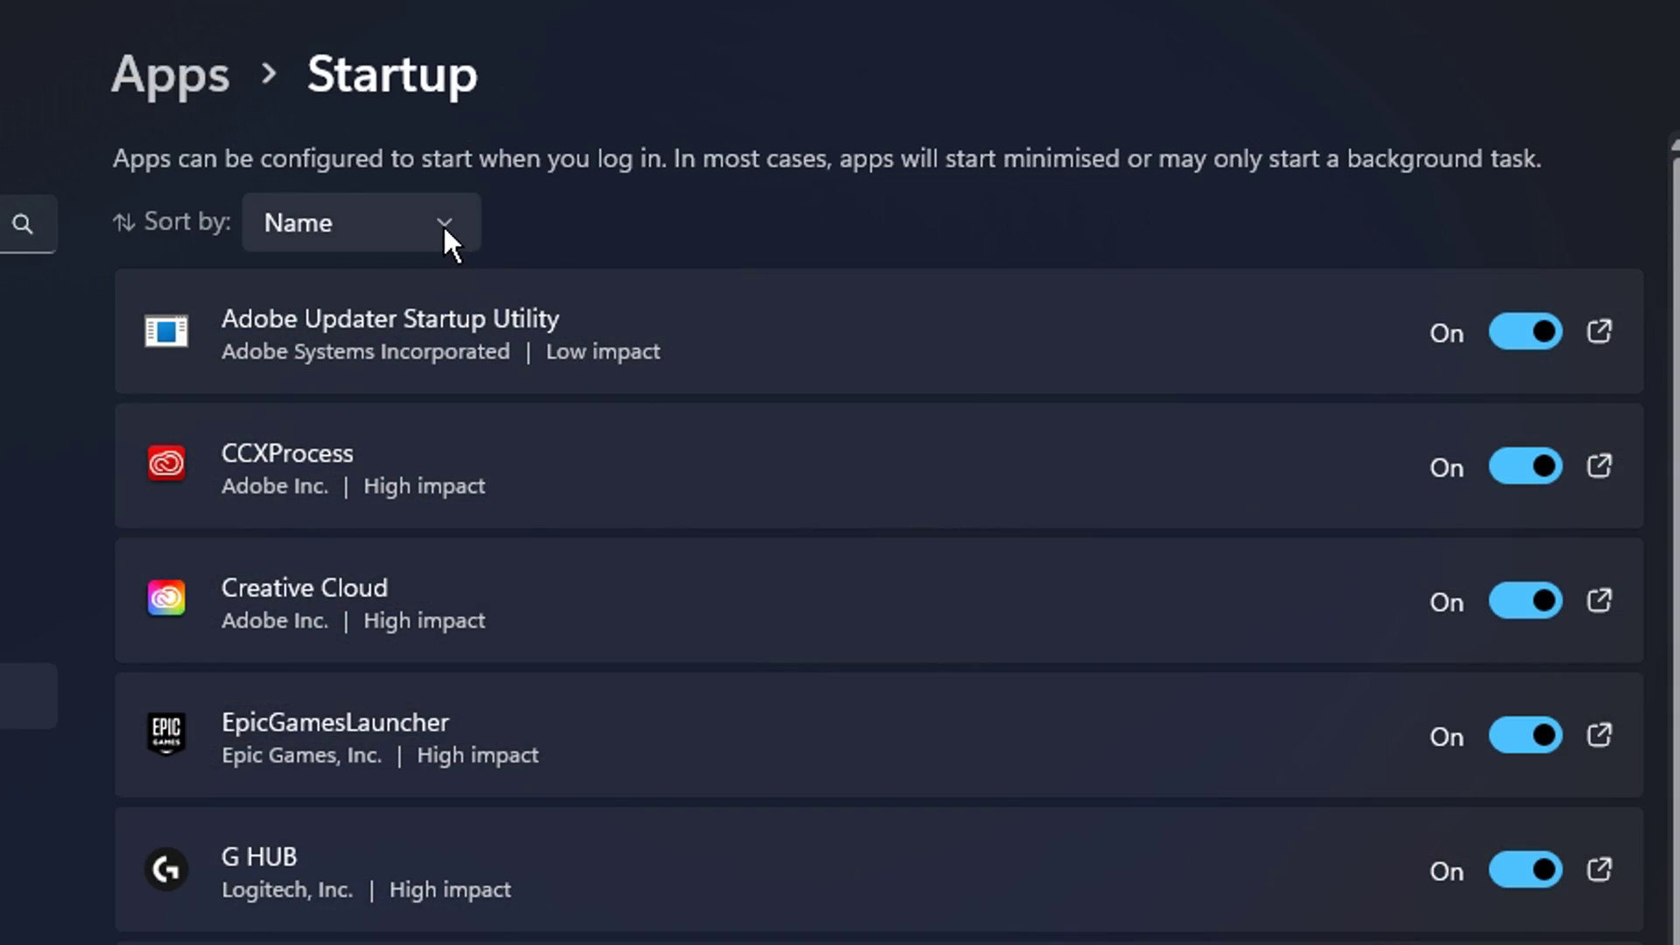
Sort the startup apps by Start-up impact
left_click(429, 222)
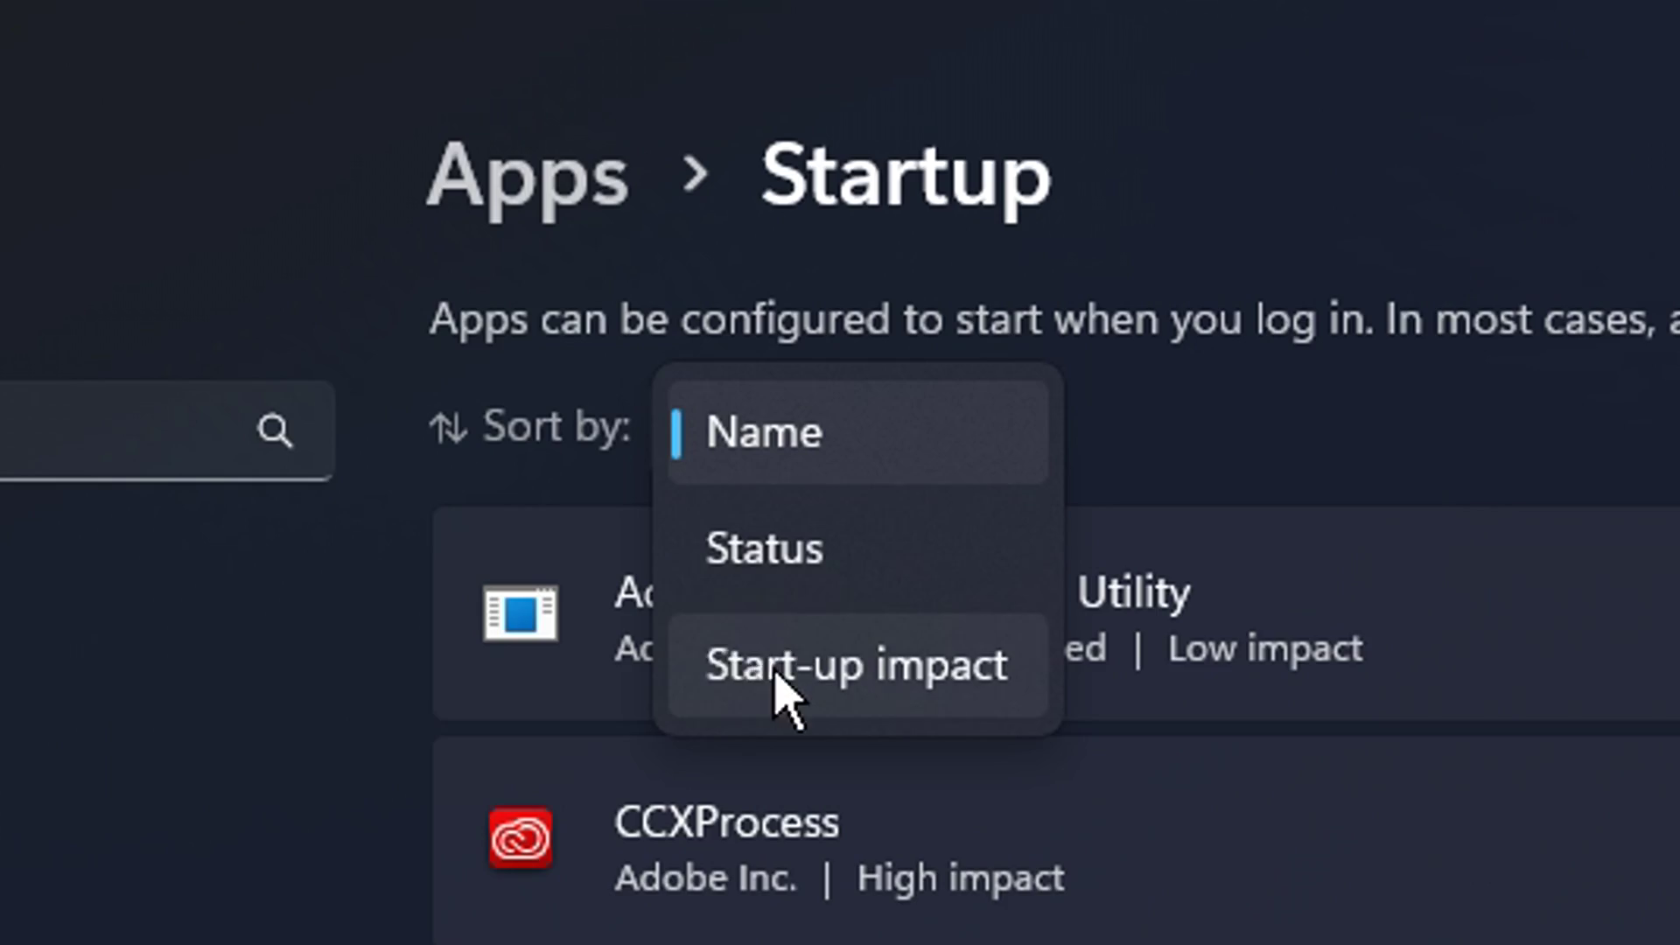
left_click(999, 672)
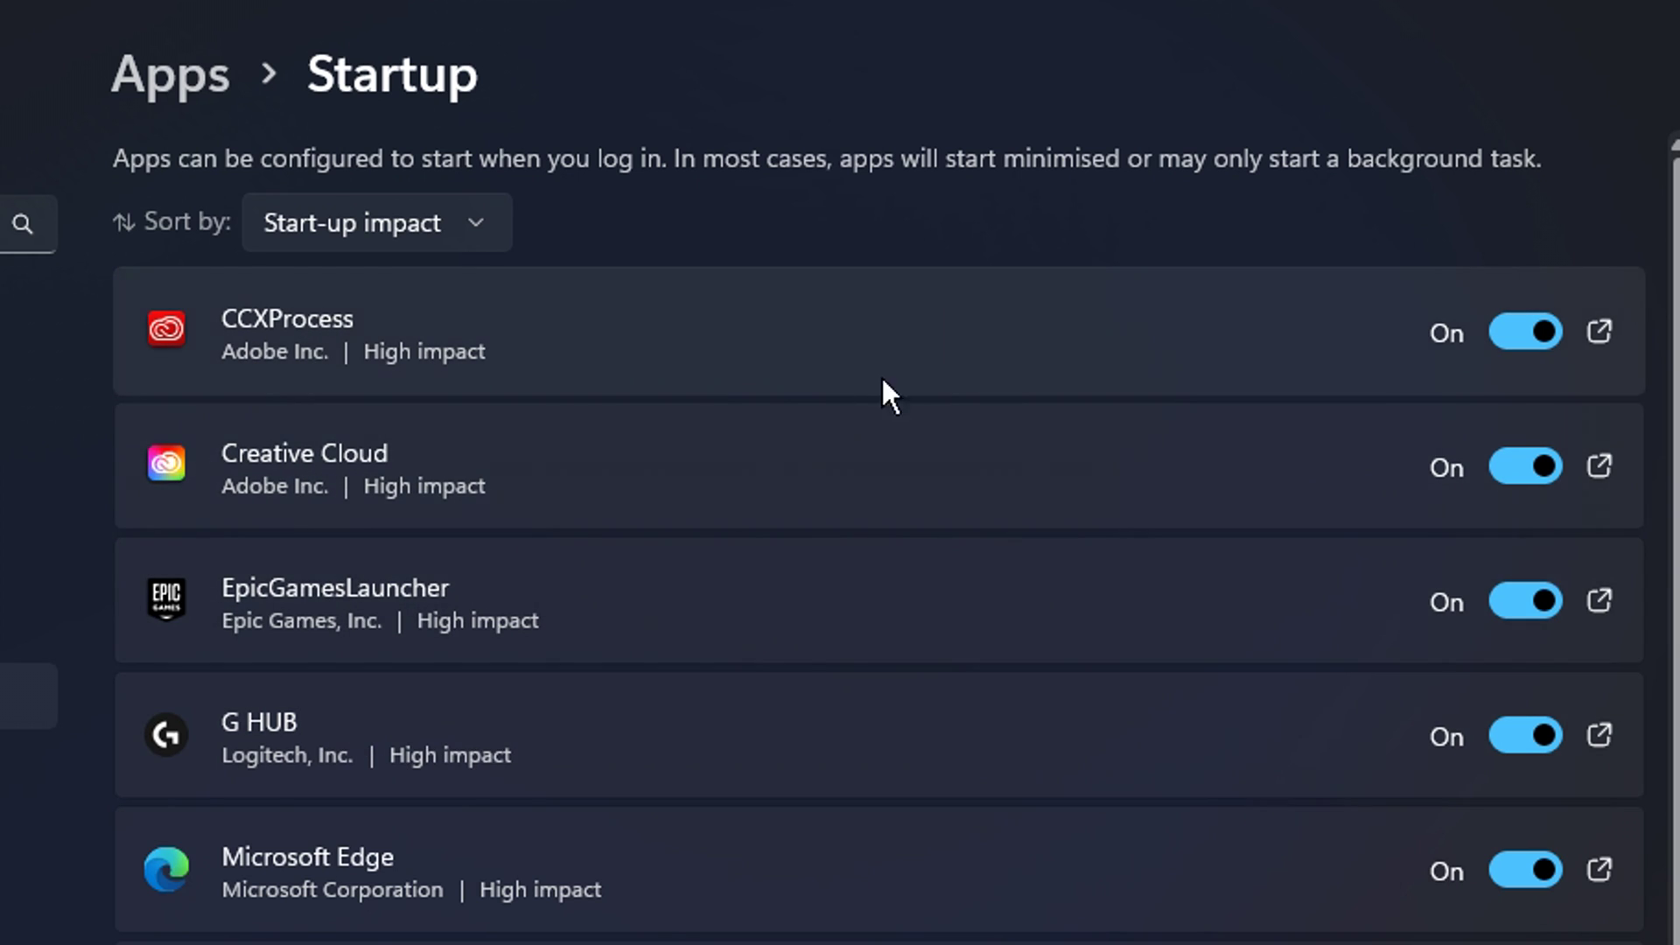
Switch off startup launch for Microsoft Edge and Riot Client, then review the rest of the list
scroll(668, 859, "down", 5)
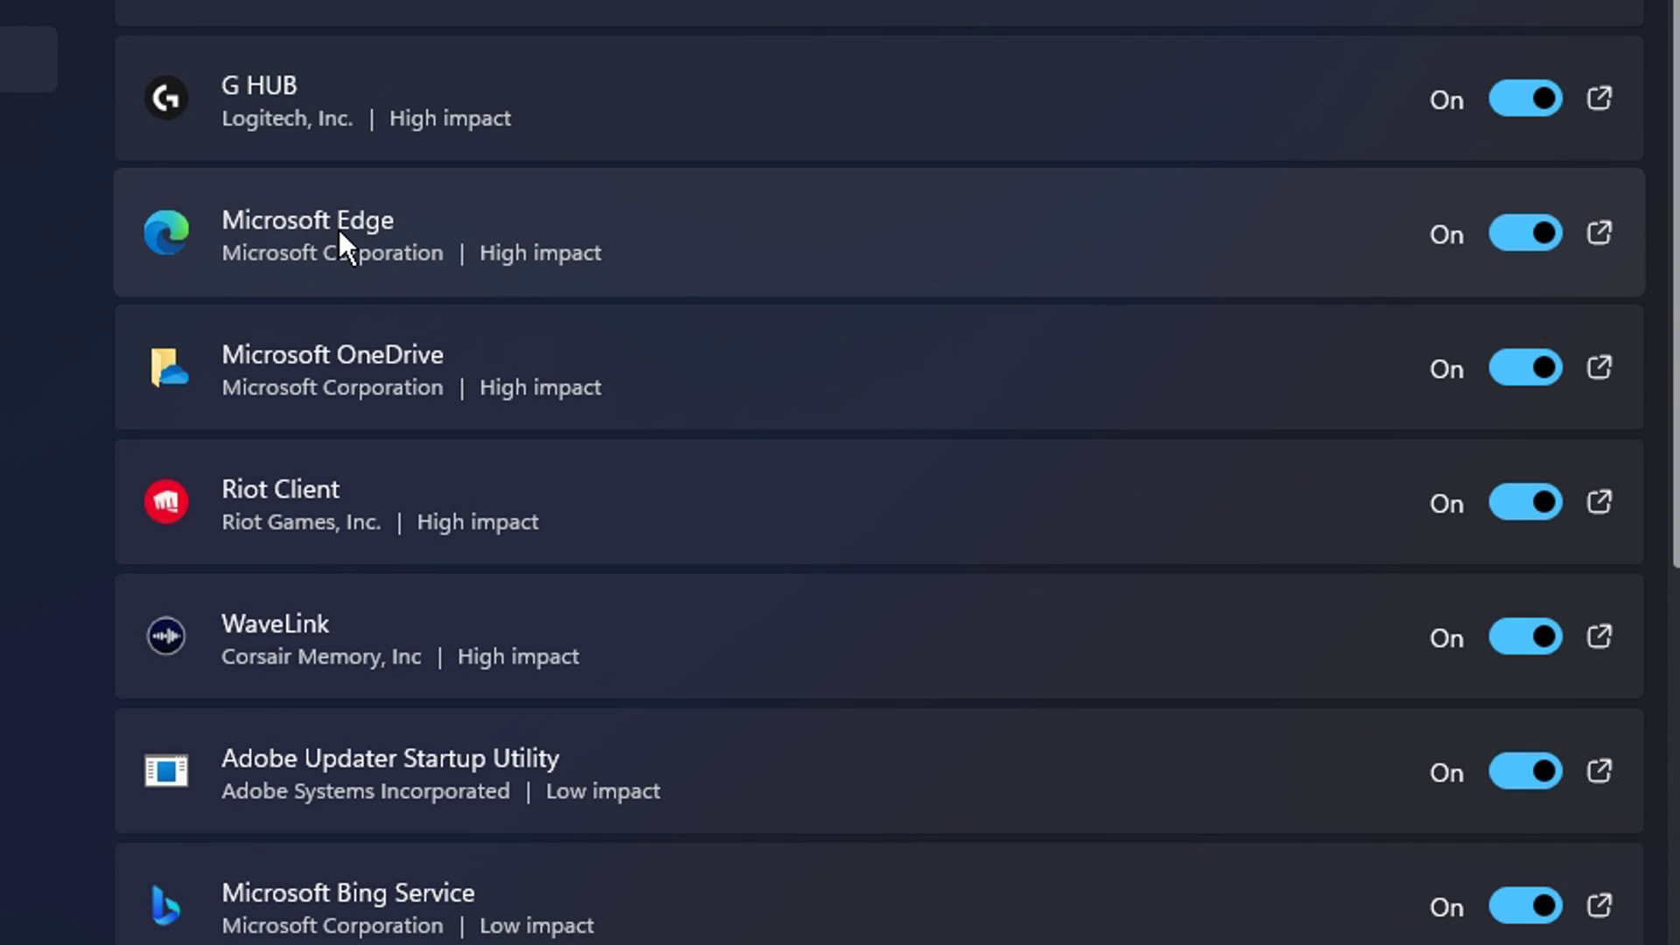
left_click(1539, 232)
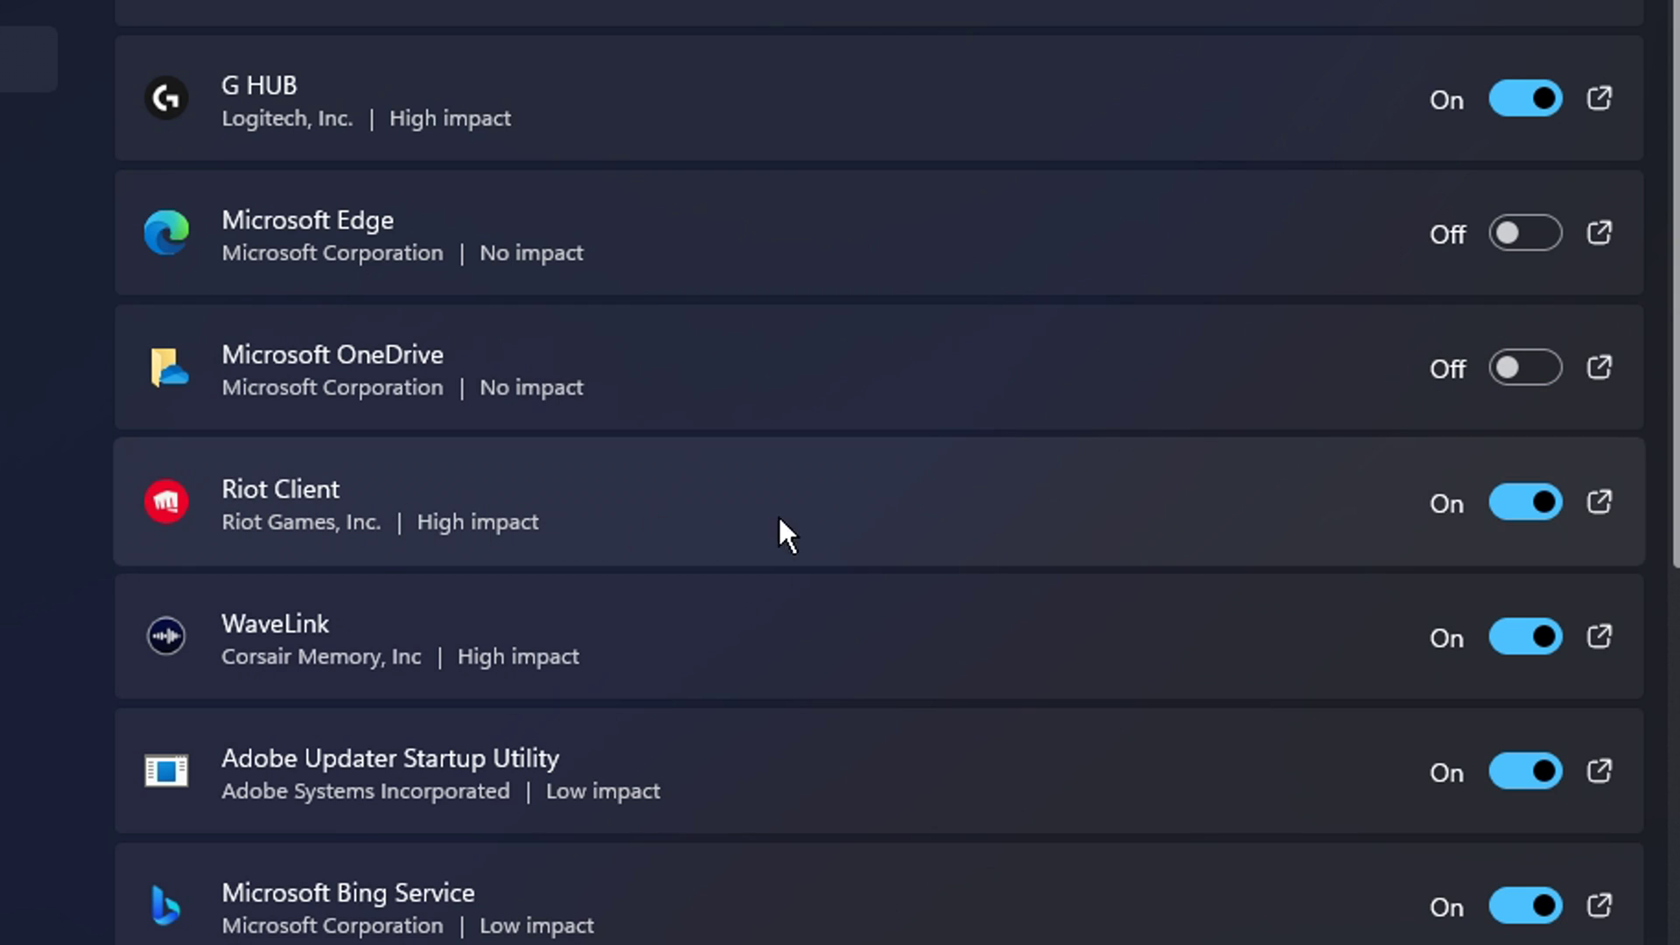
left_click(1524, 502)
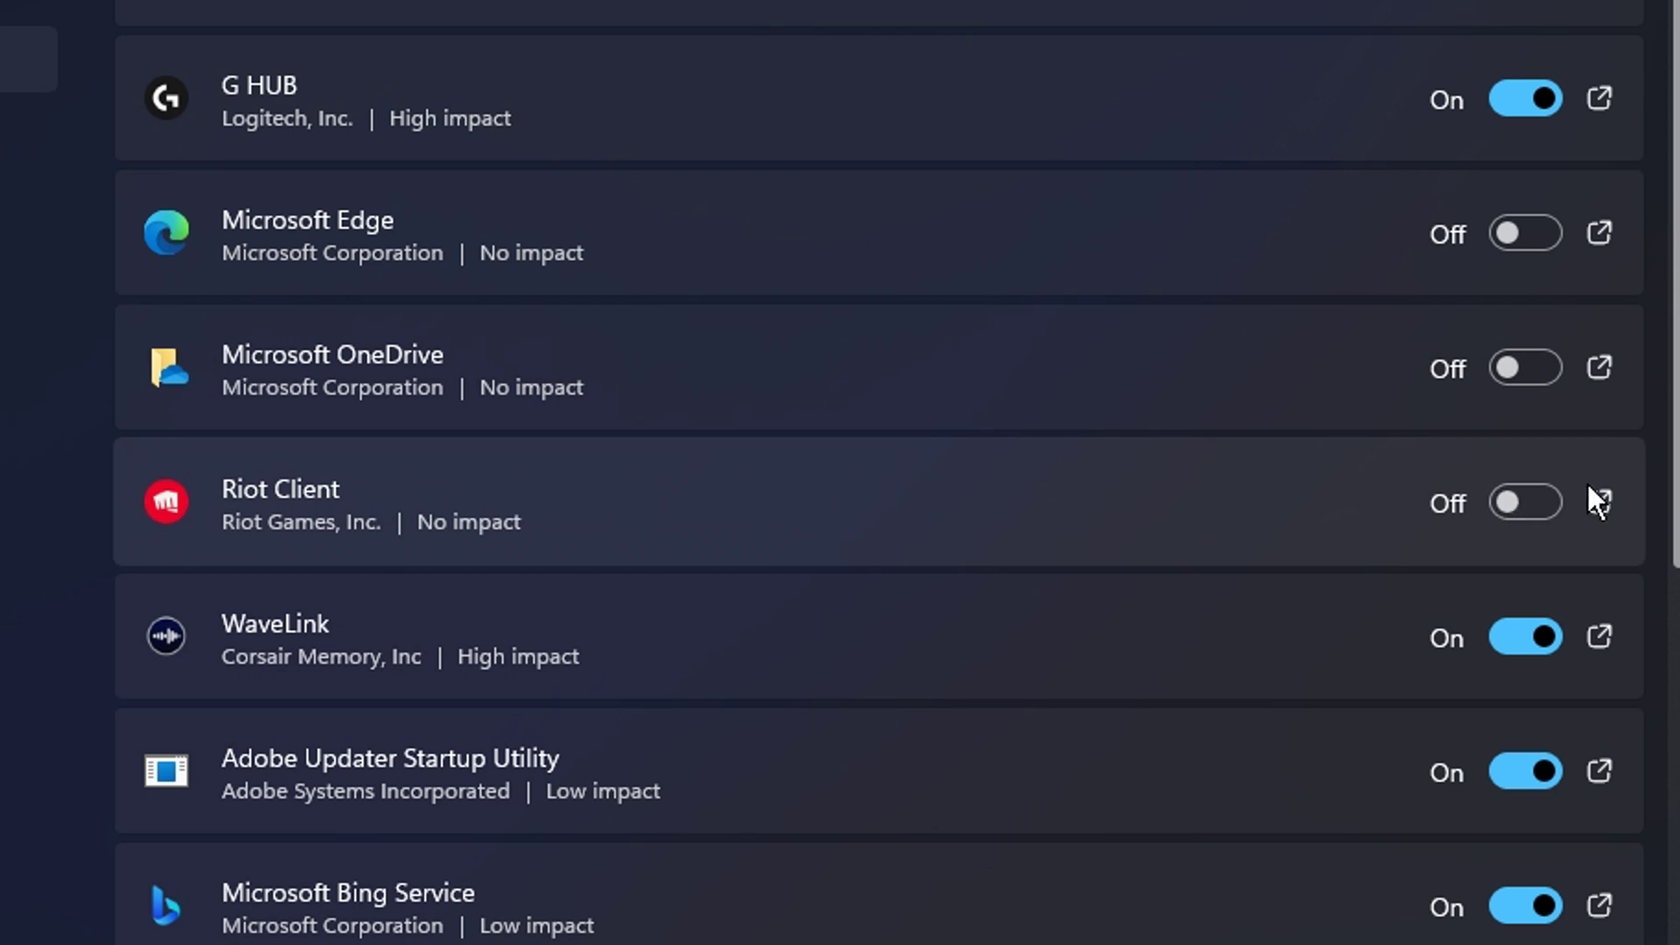
scroll(851, 566, "down", 5)
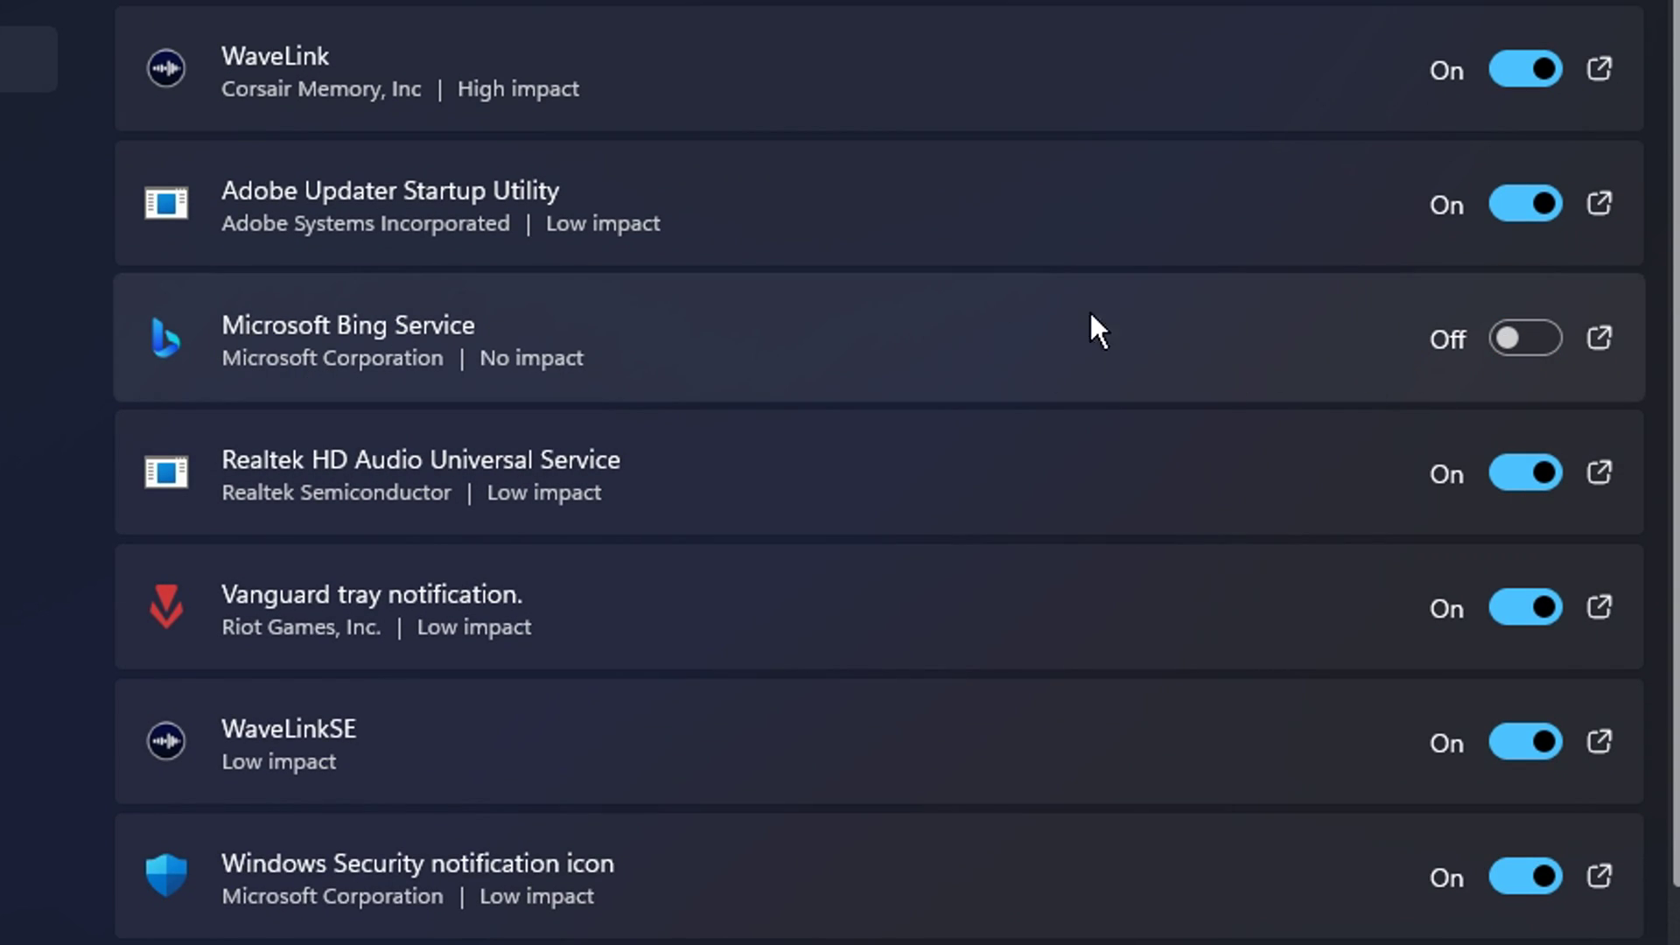
scroll(862, 307, "down", 3)
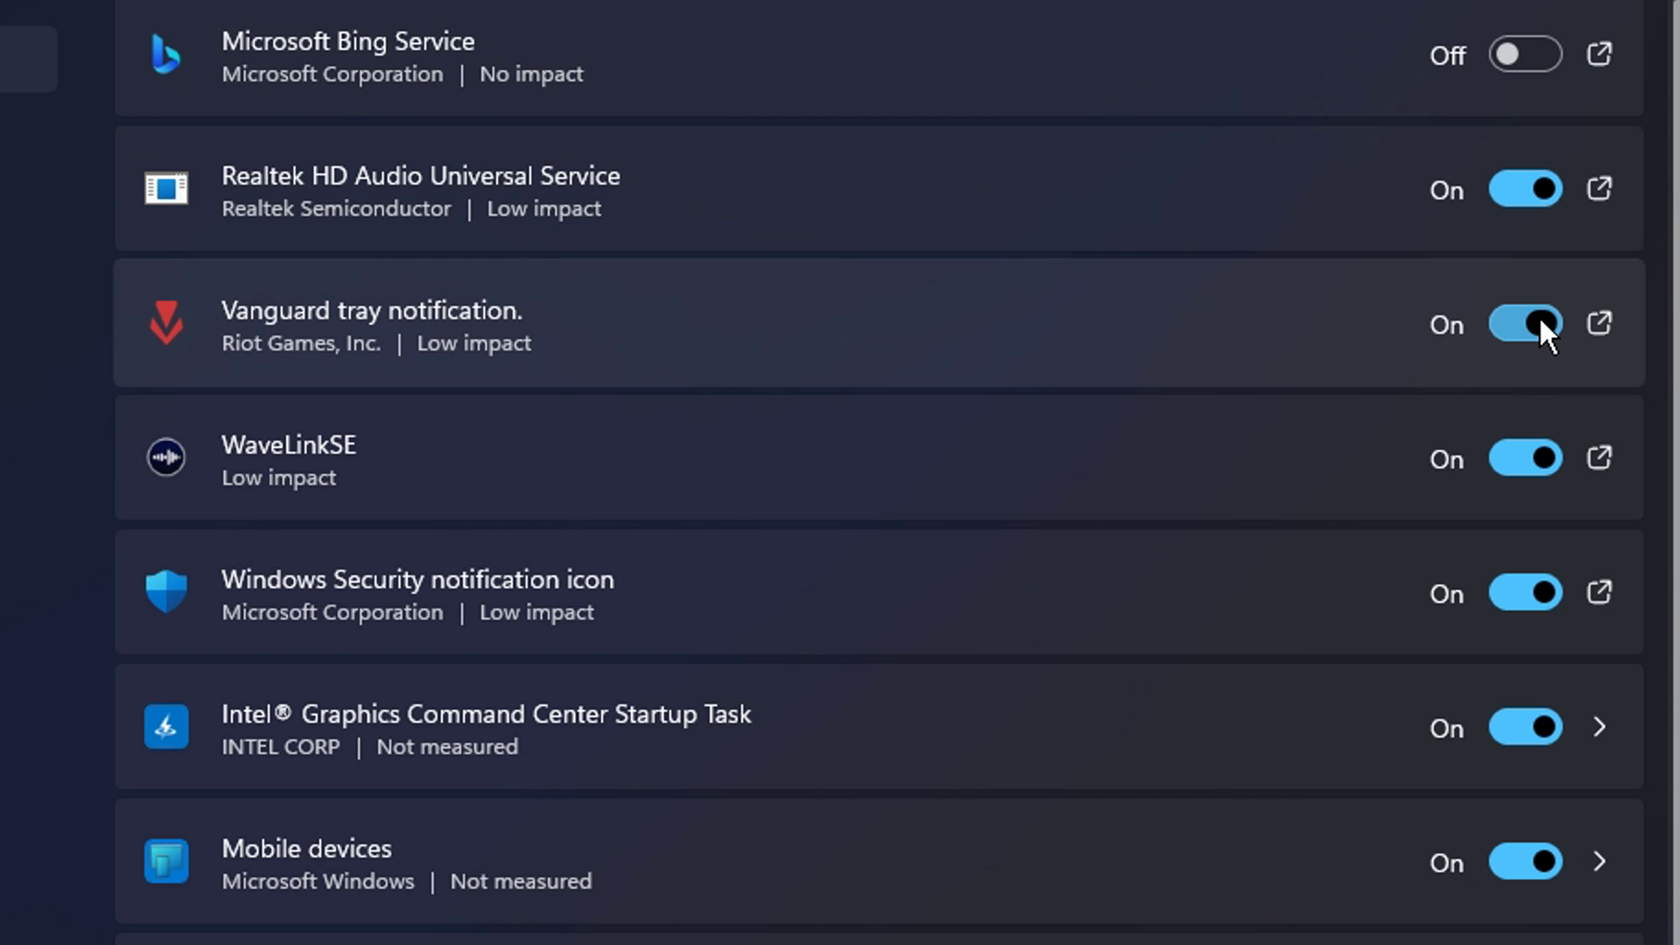
scroll(612, 157, "down", 3)
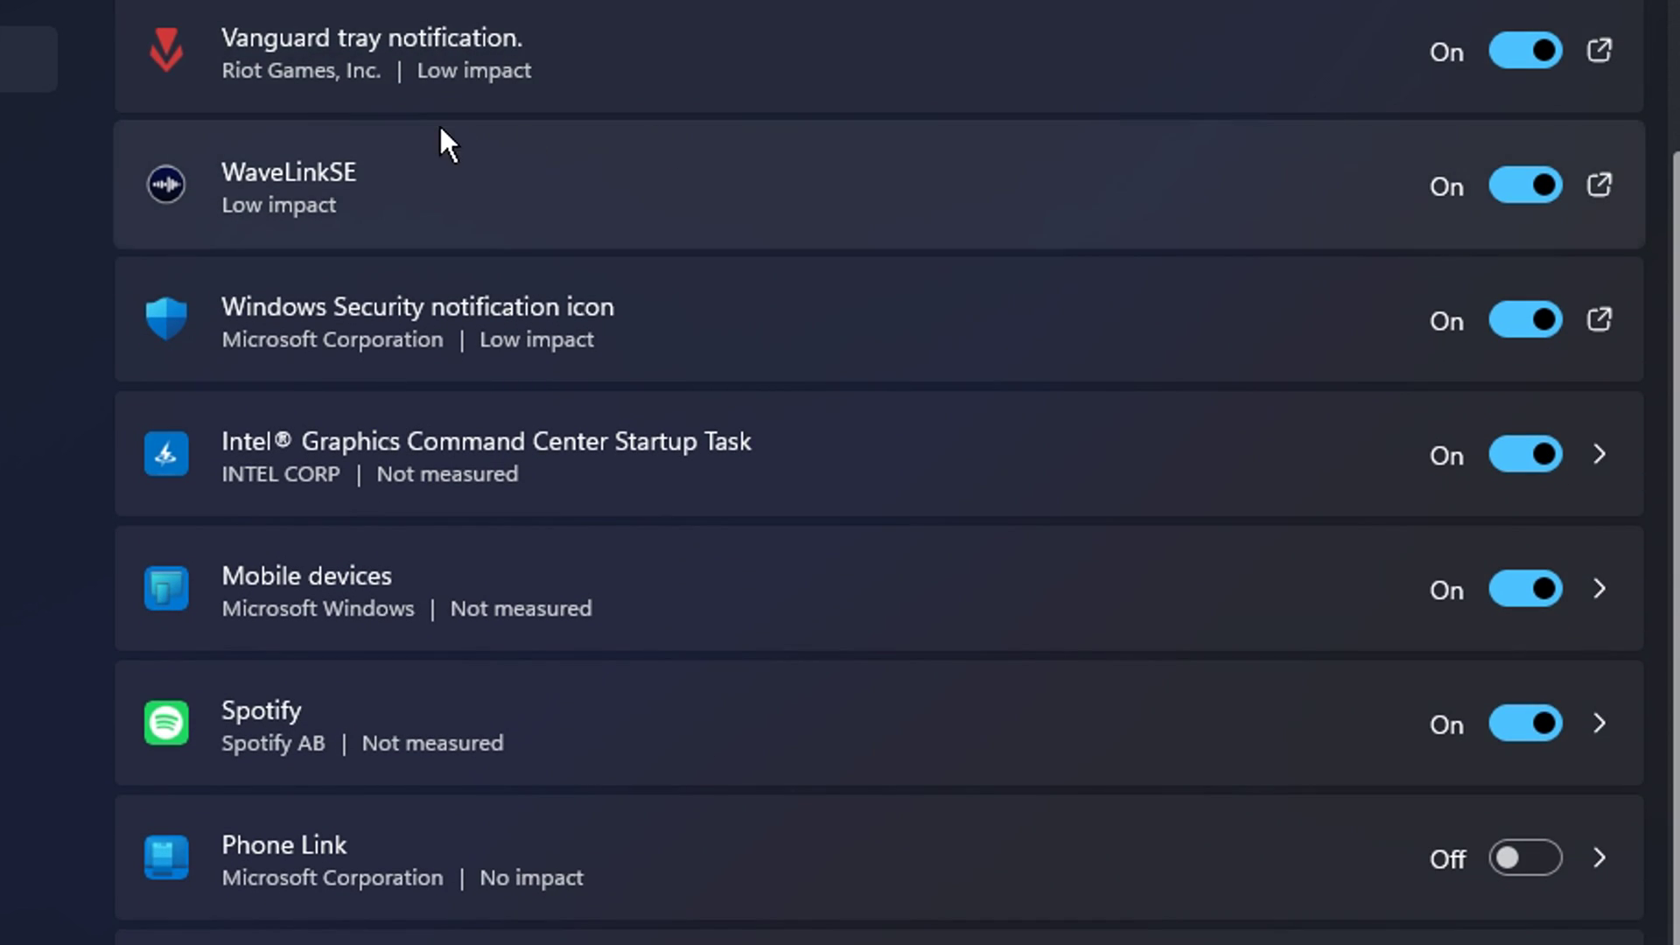
scroll(536, 51, "down", 3)
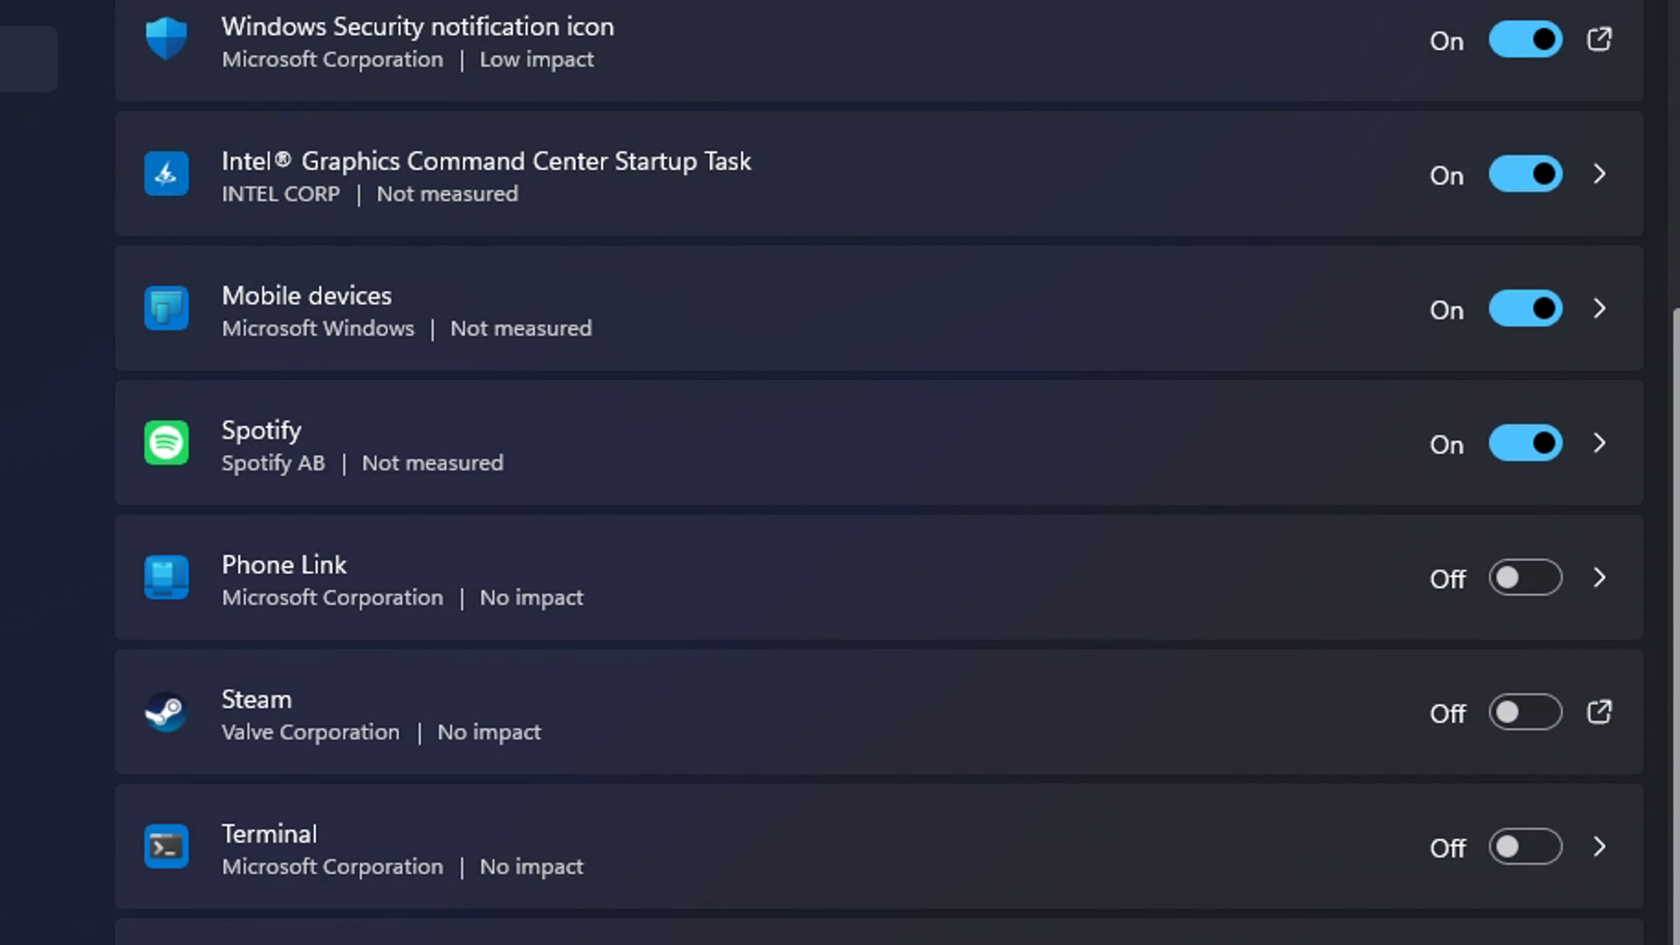
scroll(790, 543, "up", 15)
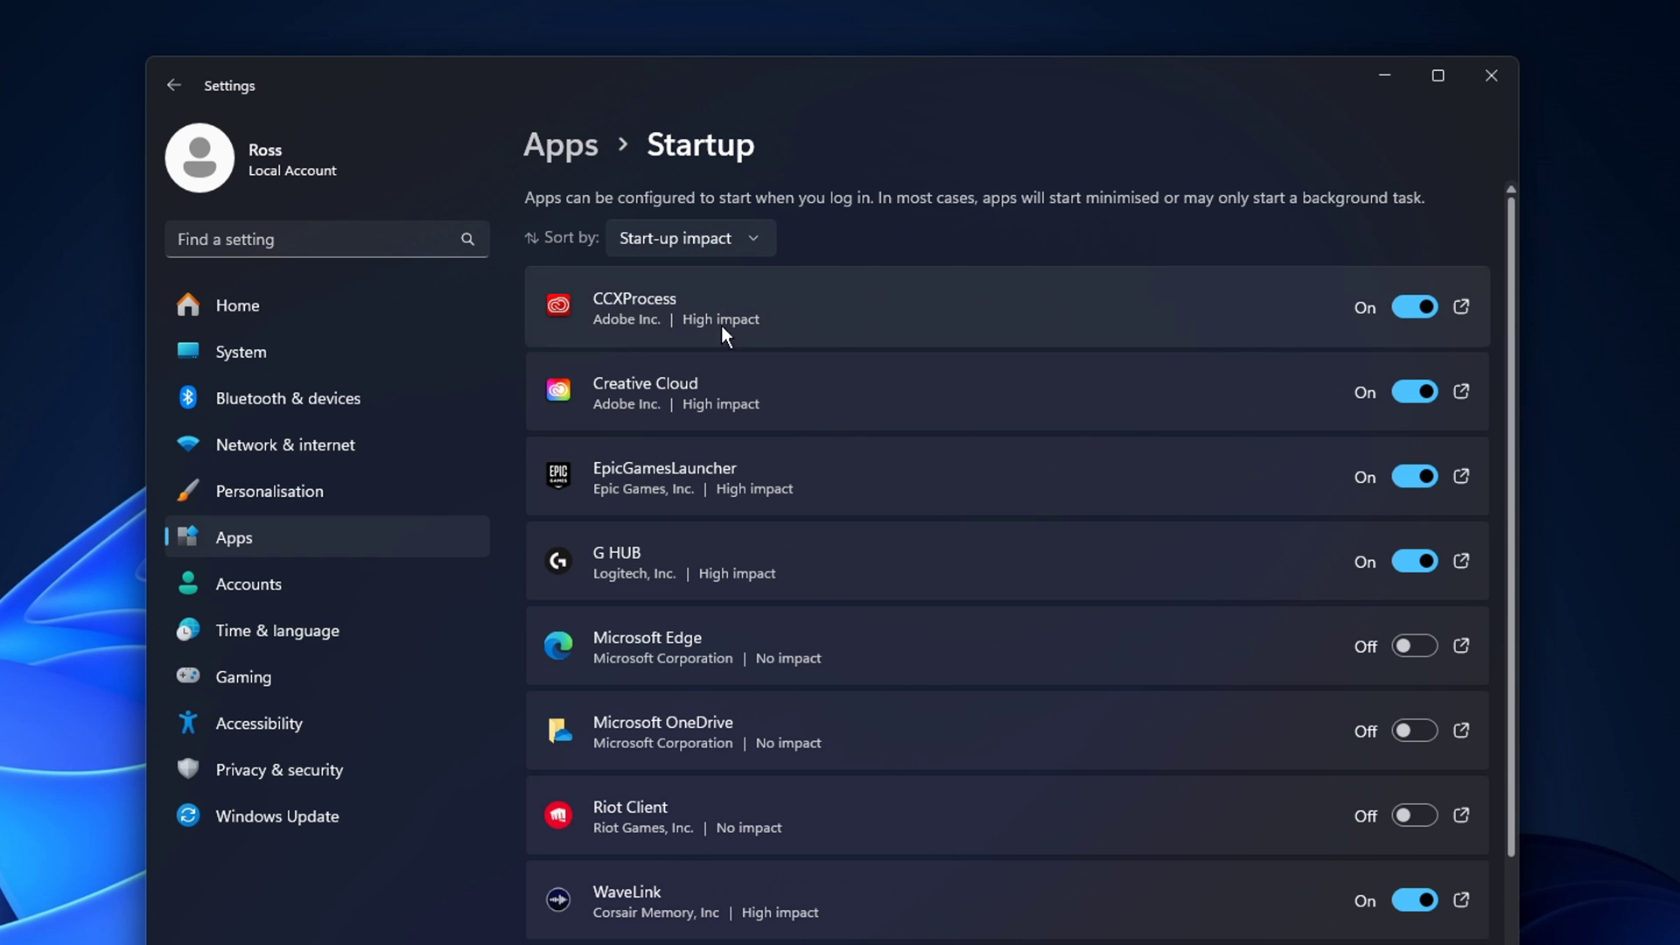
scroll(836, 530, "down", 6)
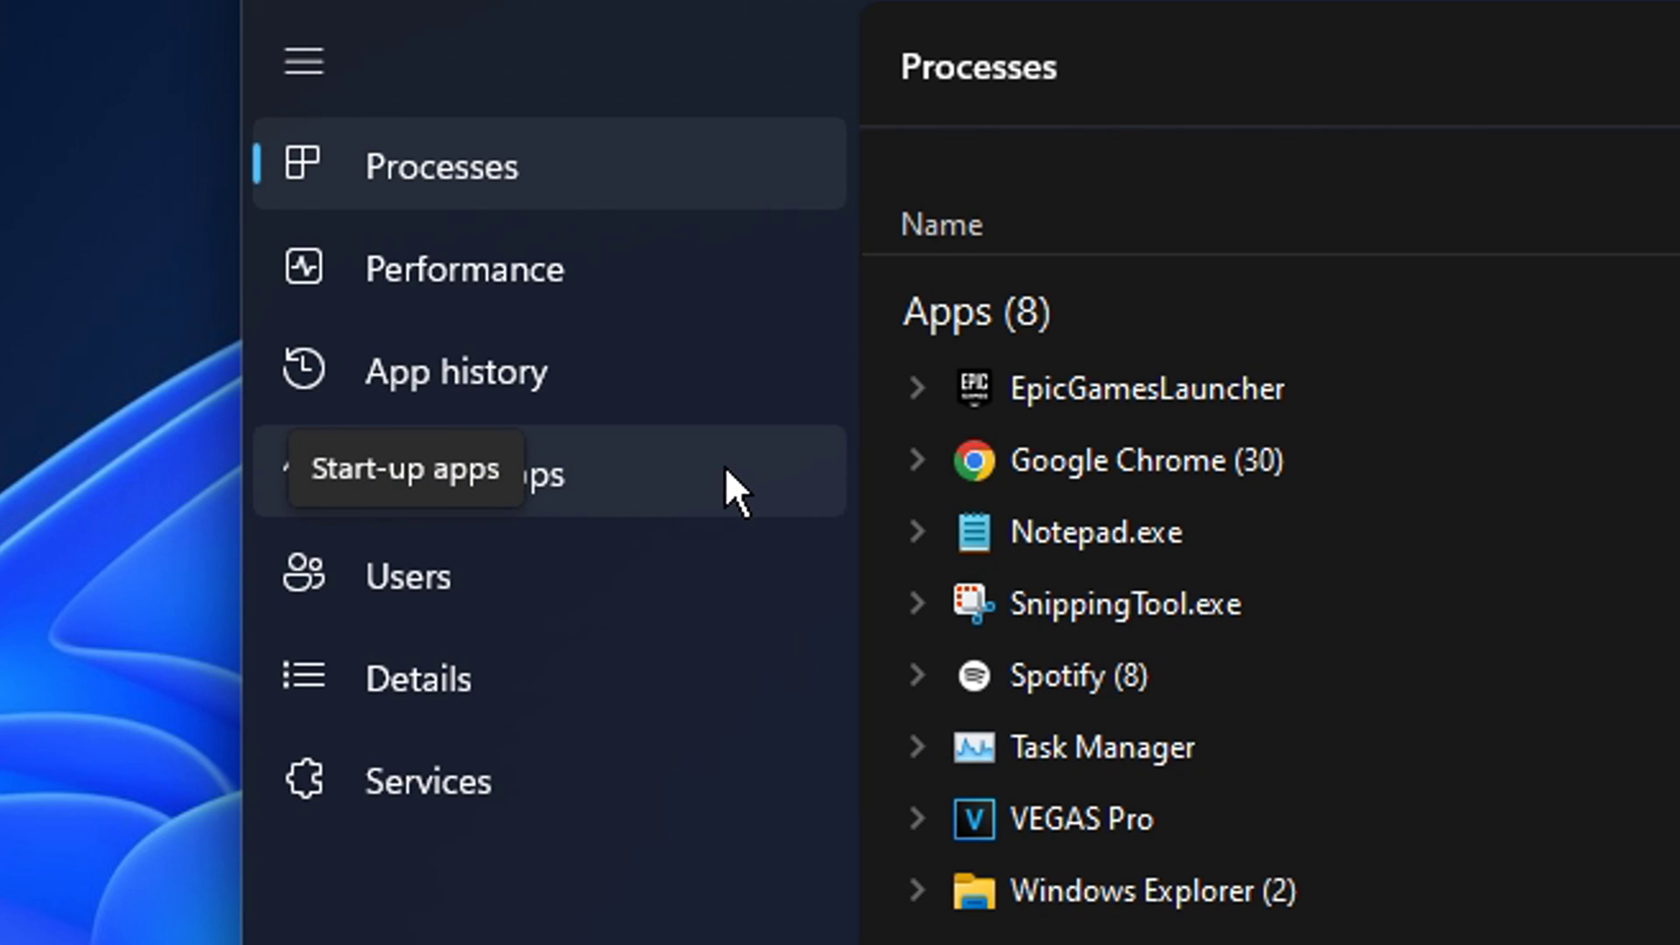
View Task Manager's Startup apps page with each app's status and start-up impact
left_click(724, 473)
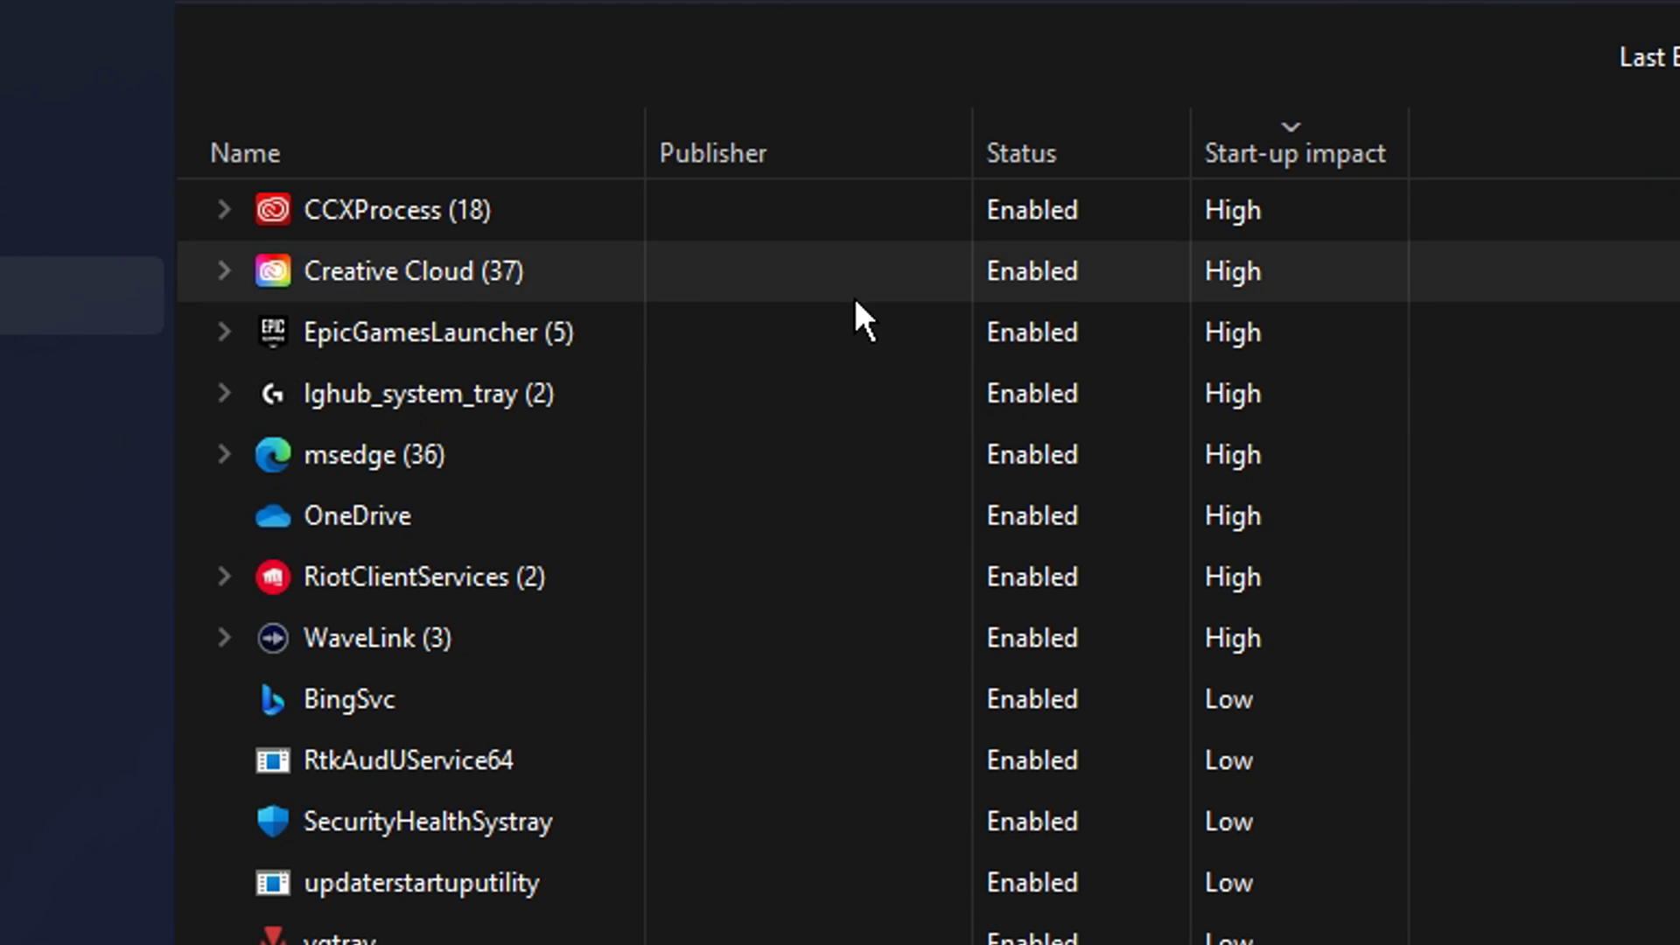
mouse_move(1303, 154)
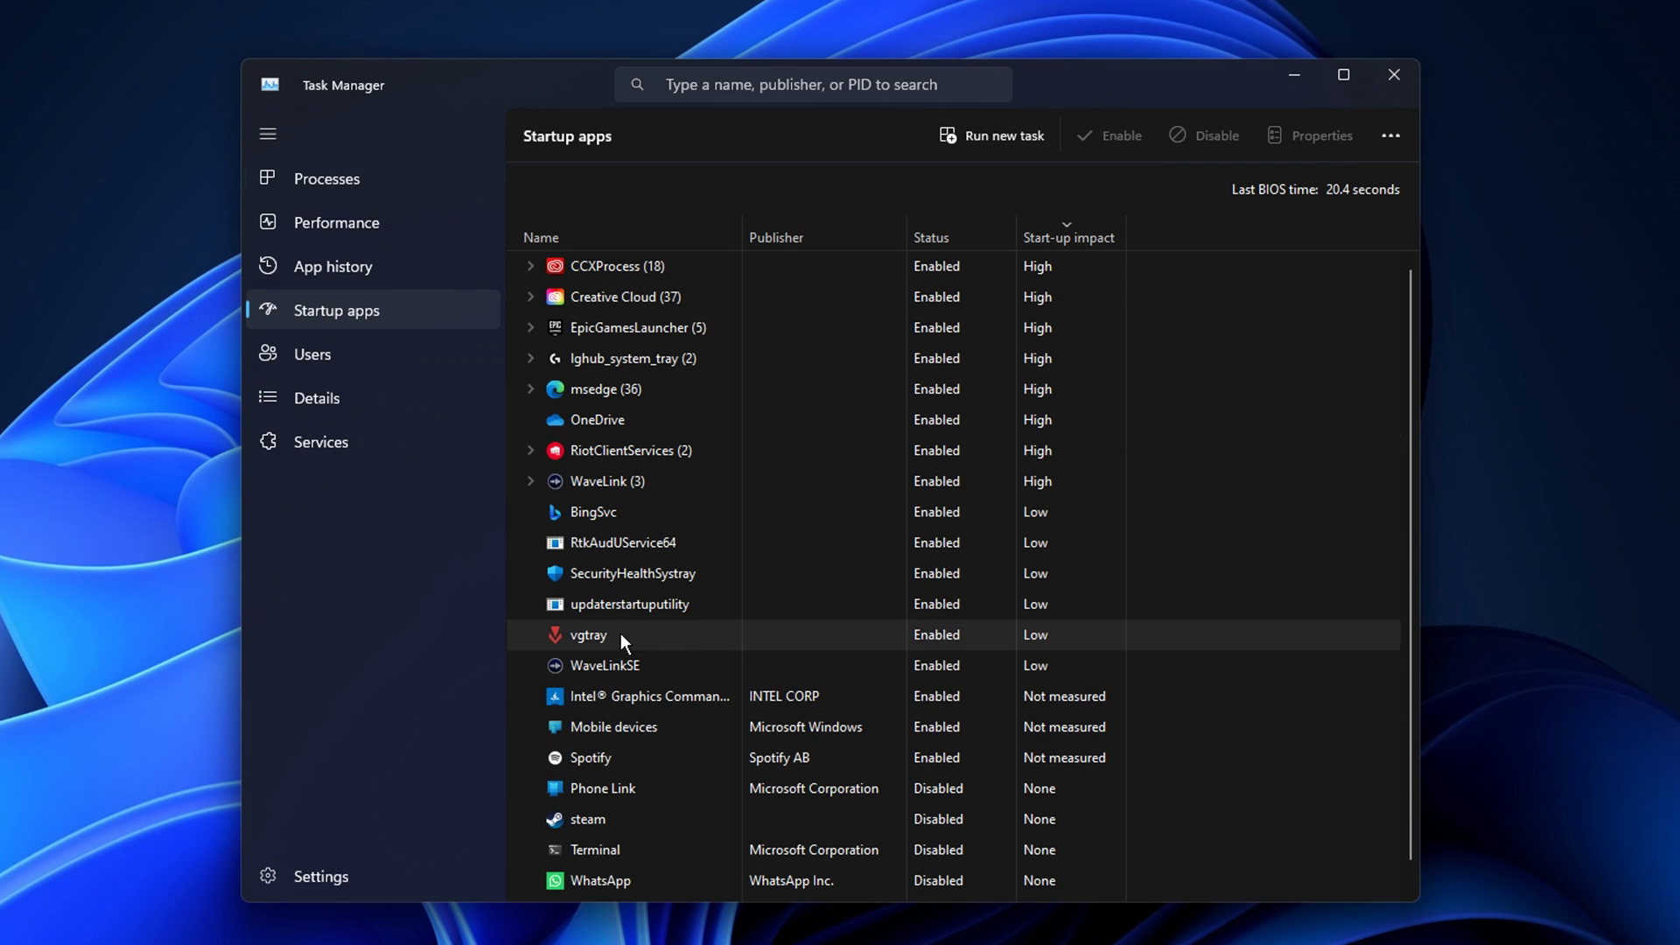
scroll(892, 455, "down", 1)
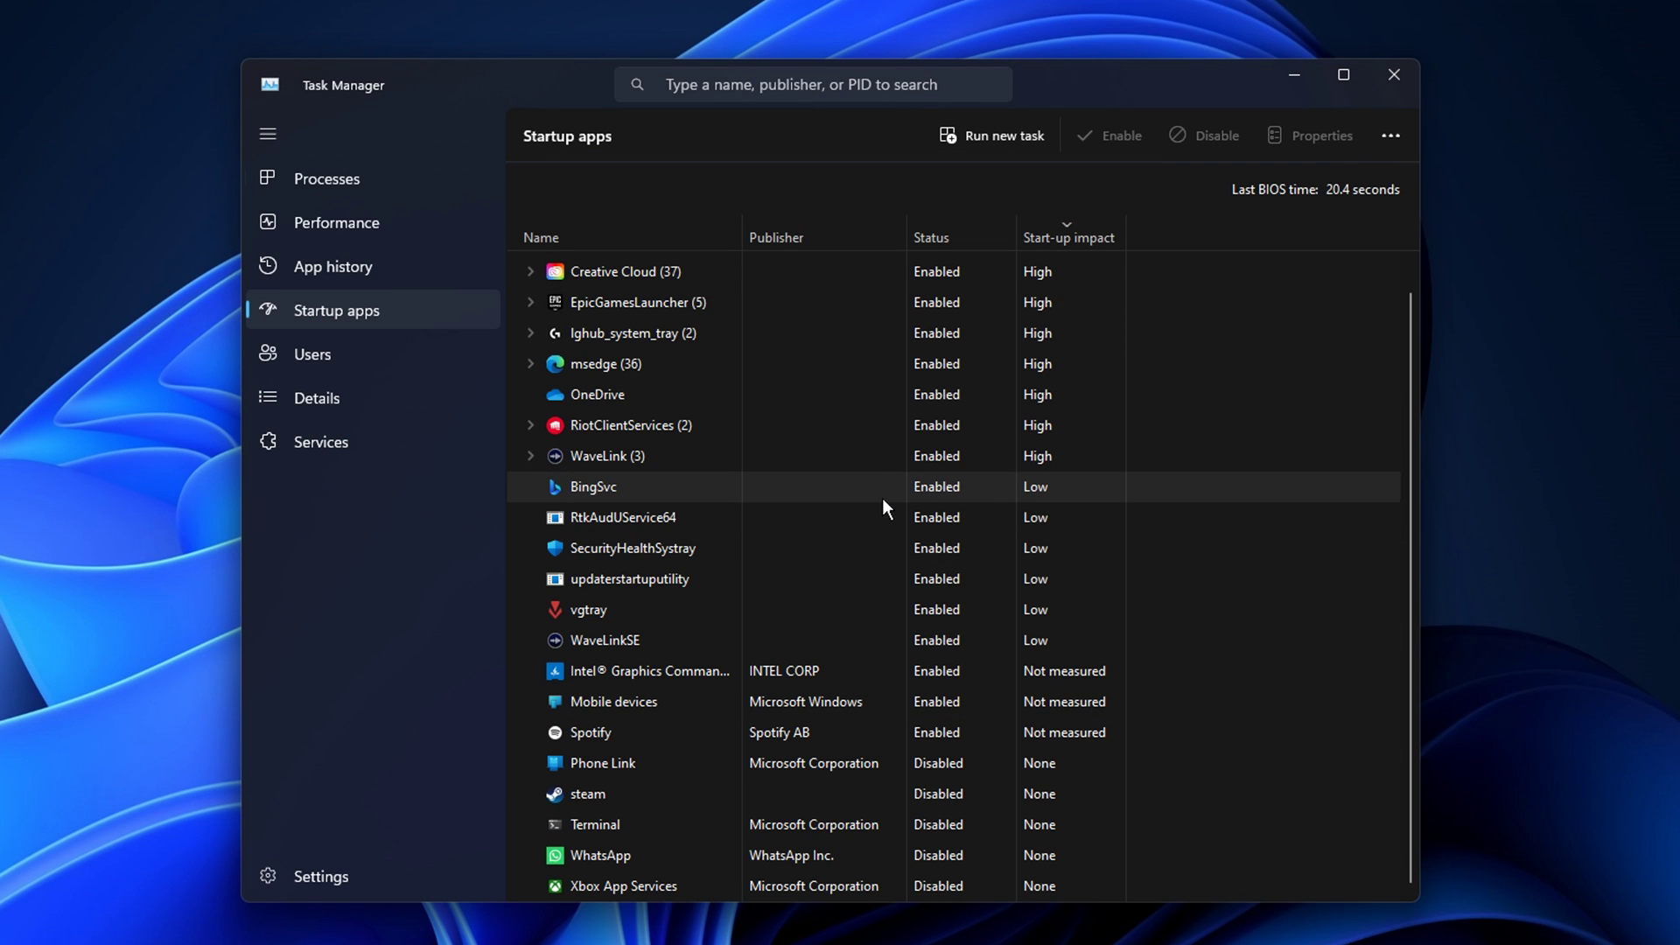
scroll(840, 543, "up", 1)
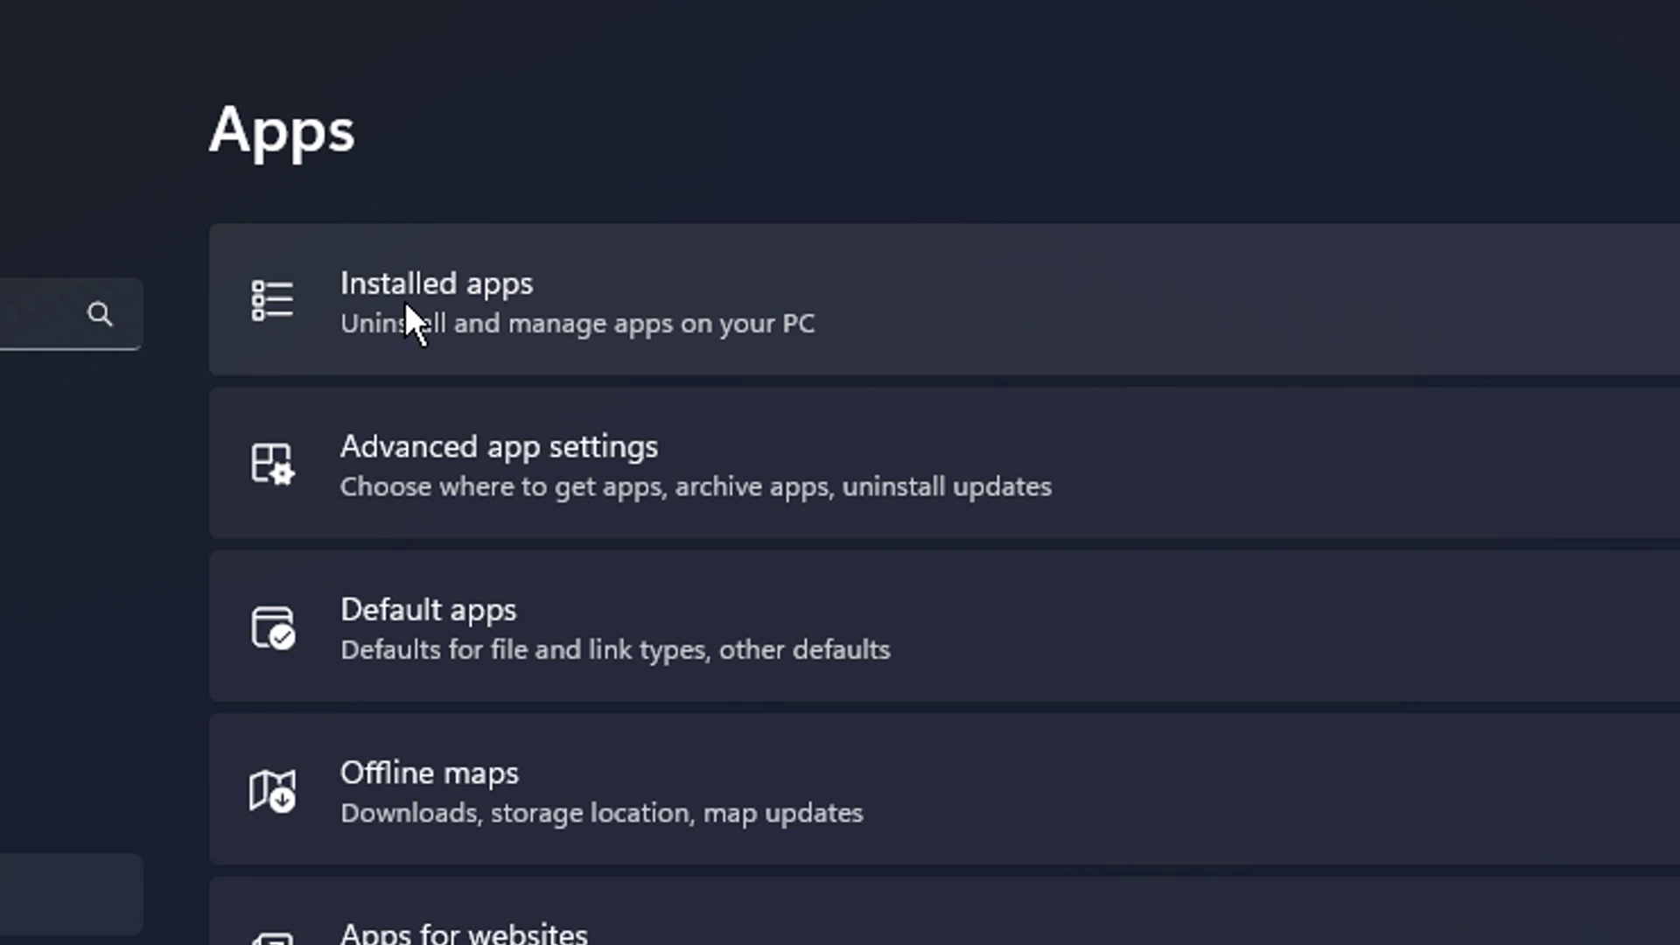
Open Installed apps and scroll through the list of apps
left_click(962, 311)
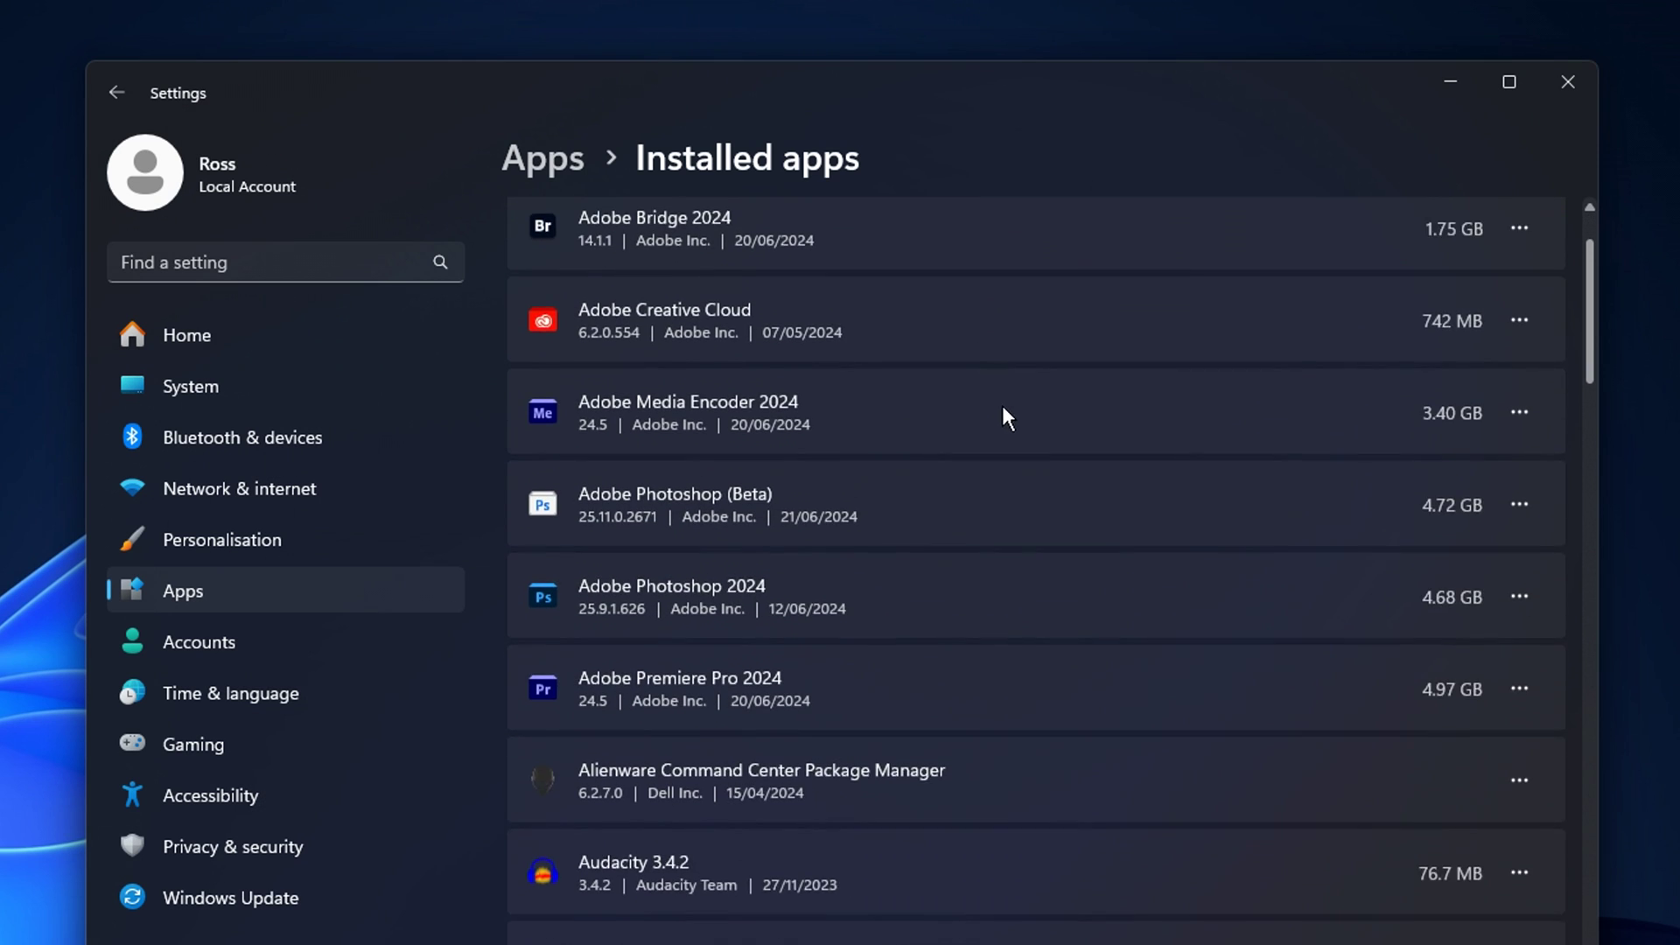
scroll(1329, 596, "down", 2)
scroll(1330, 596, "up", 2)
scroll(928, 744, "up", 2)
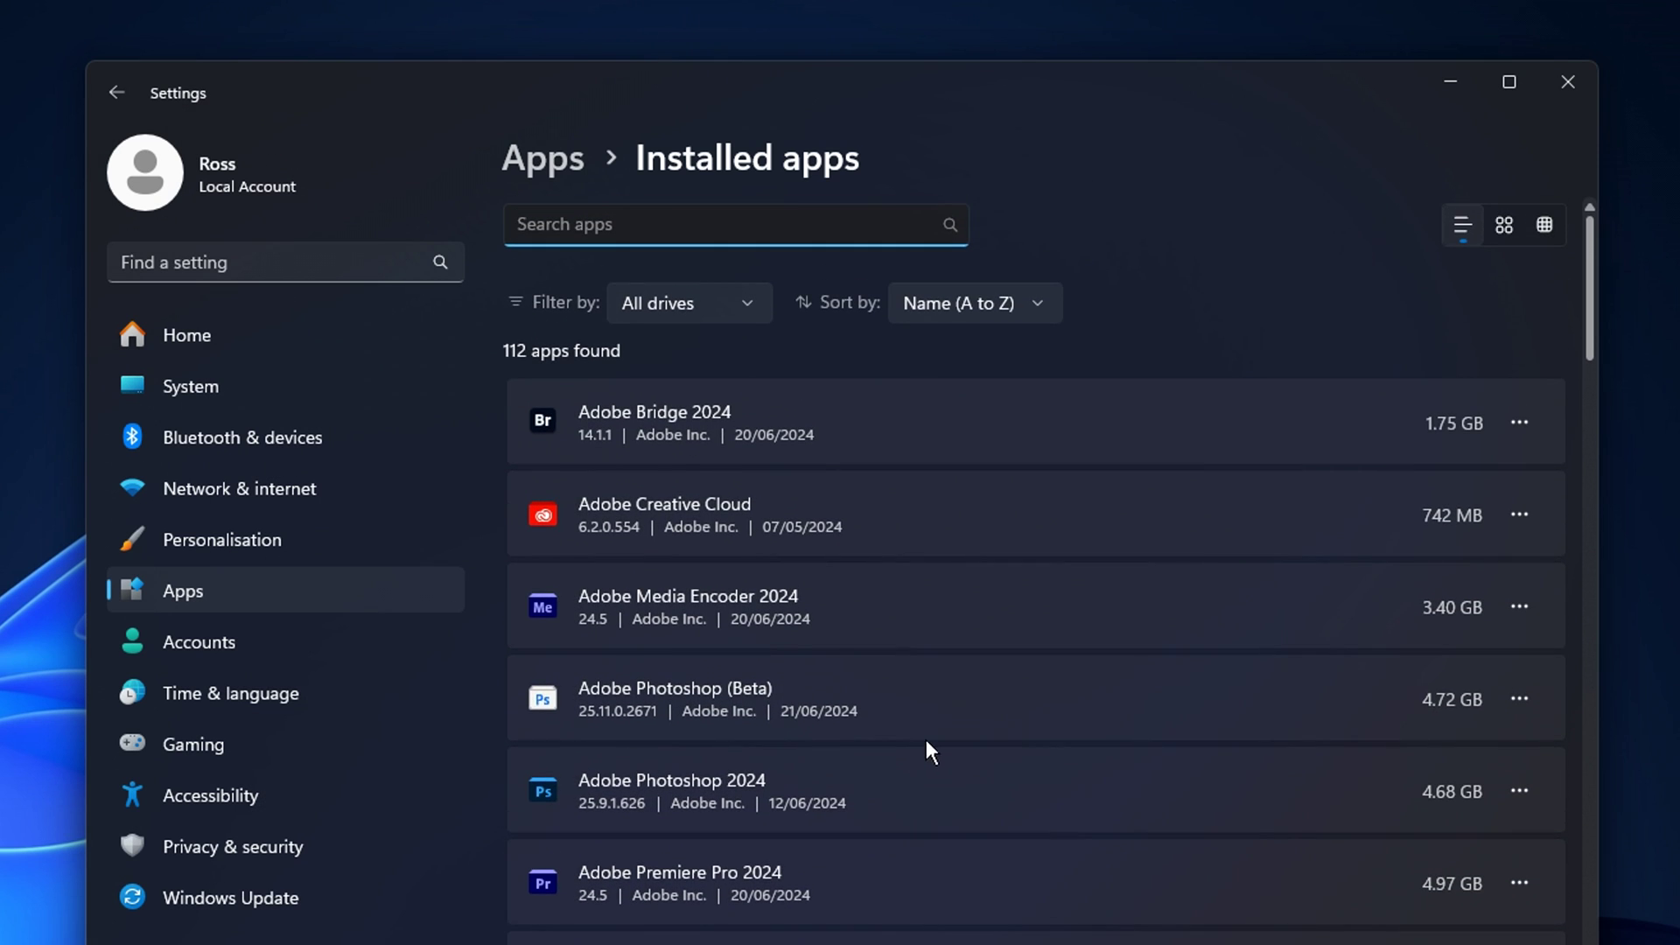
scroll(812, 355, "down", 5)
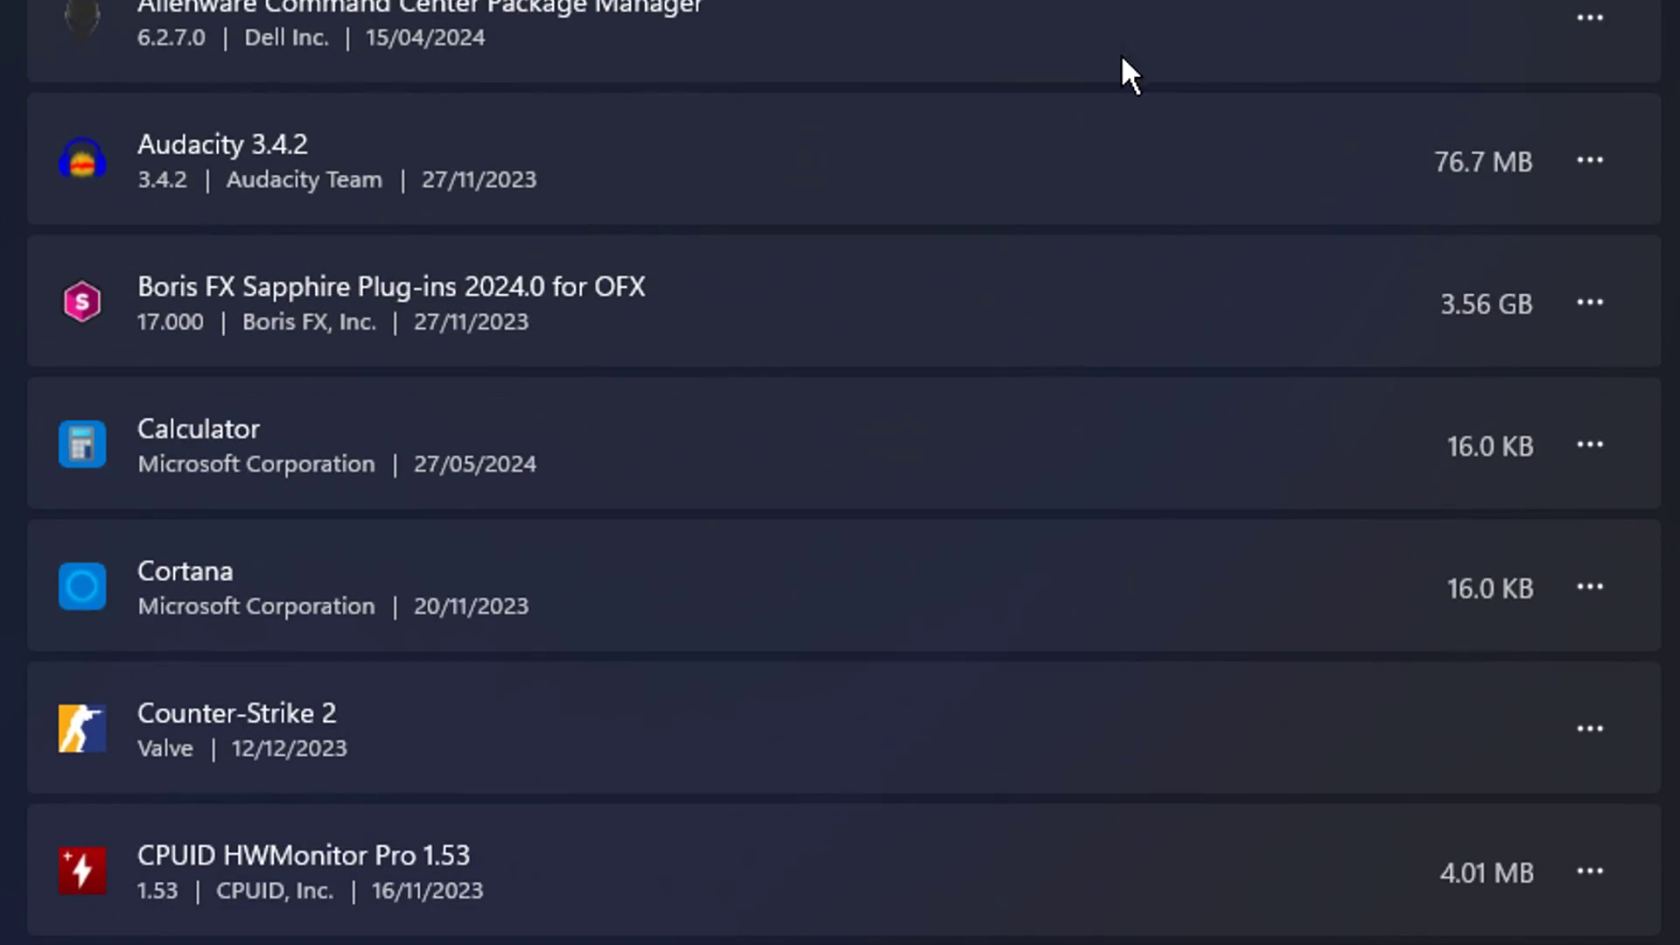
scroll(1416, 481, "down", 5)
scroll(1416, 481, "up", 5)
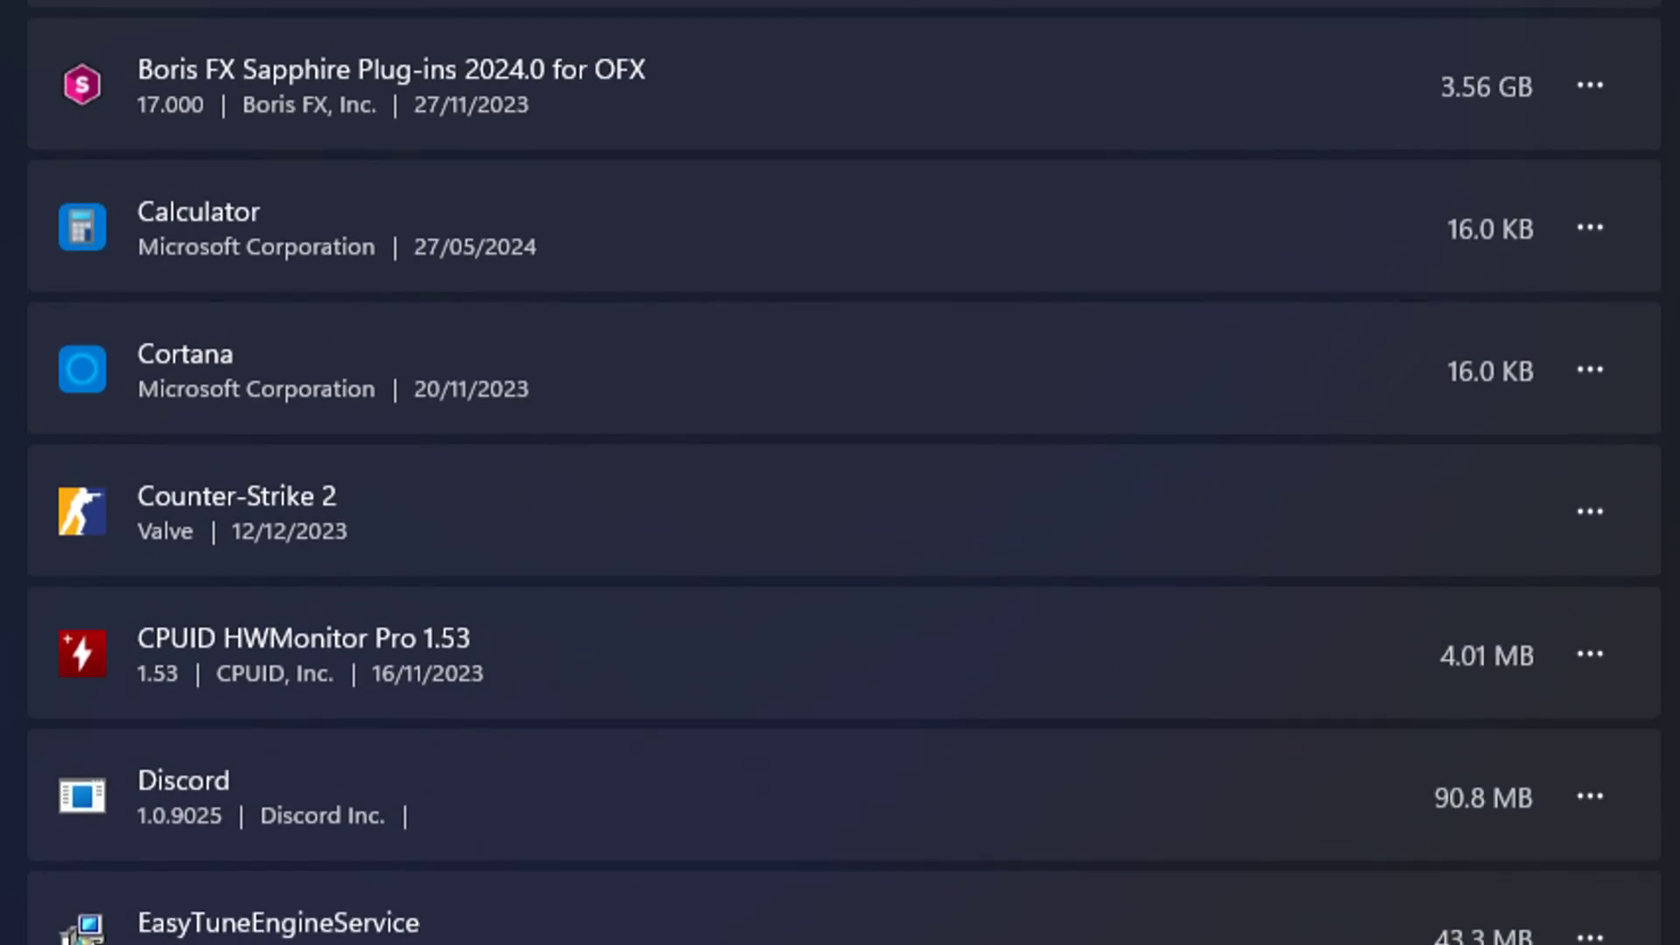
scroll(302, 816, "up", 5)
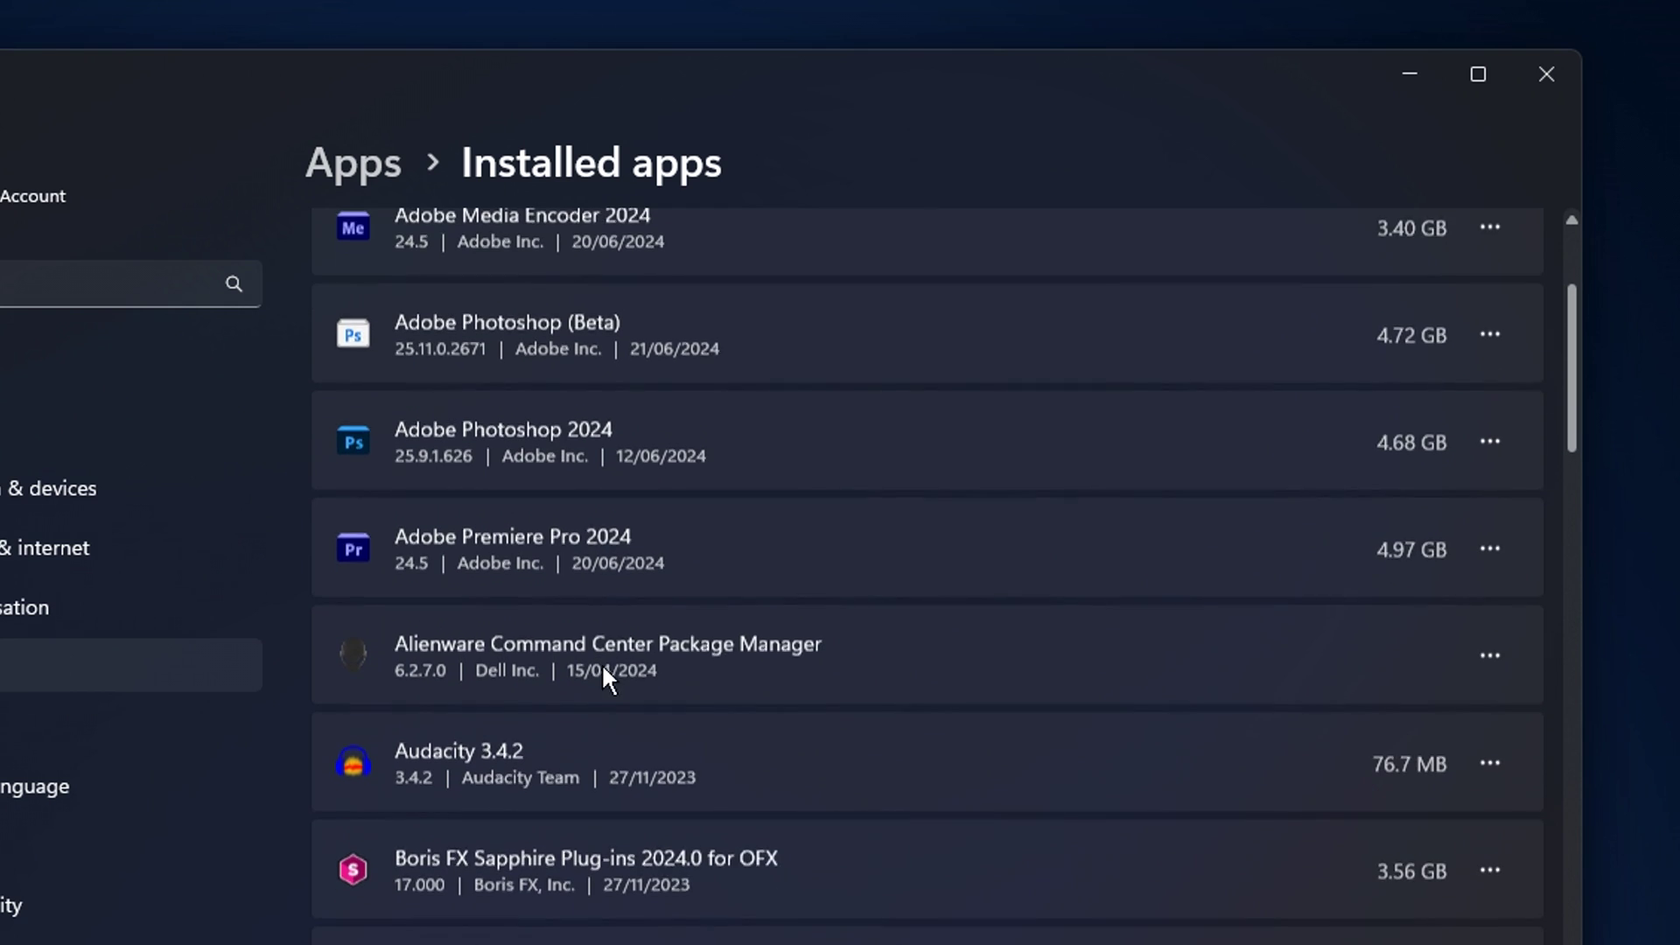
scroll(937, 668, "down", 5)
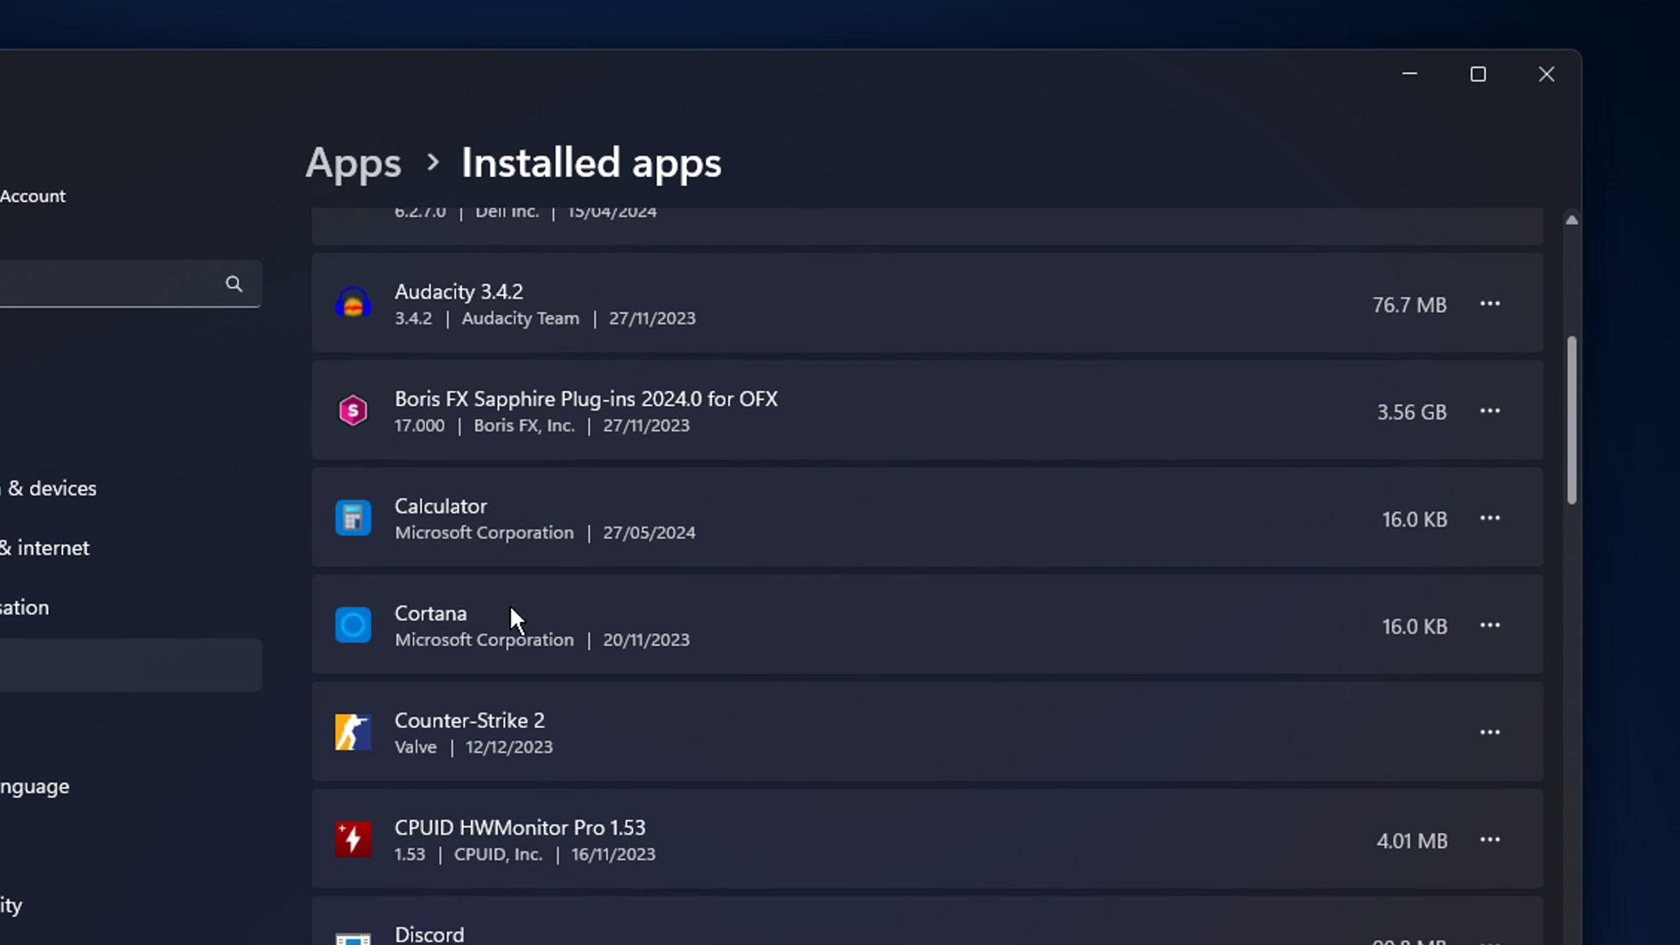
Set Cortana's background app permission to Never
left_click(1488, 623)
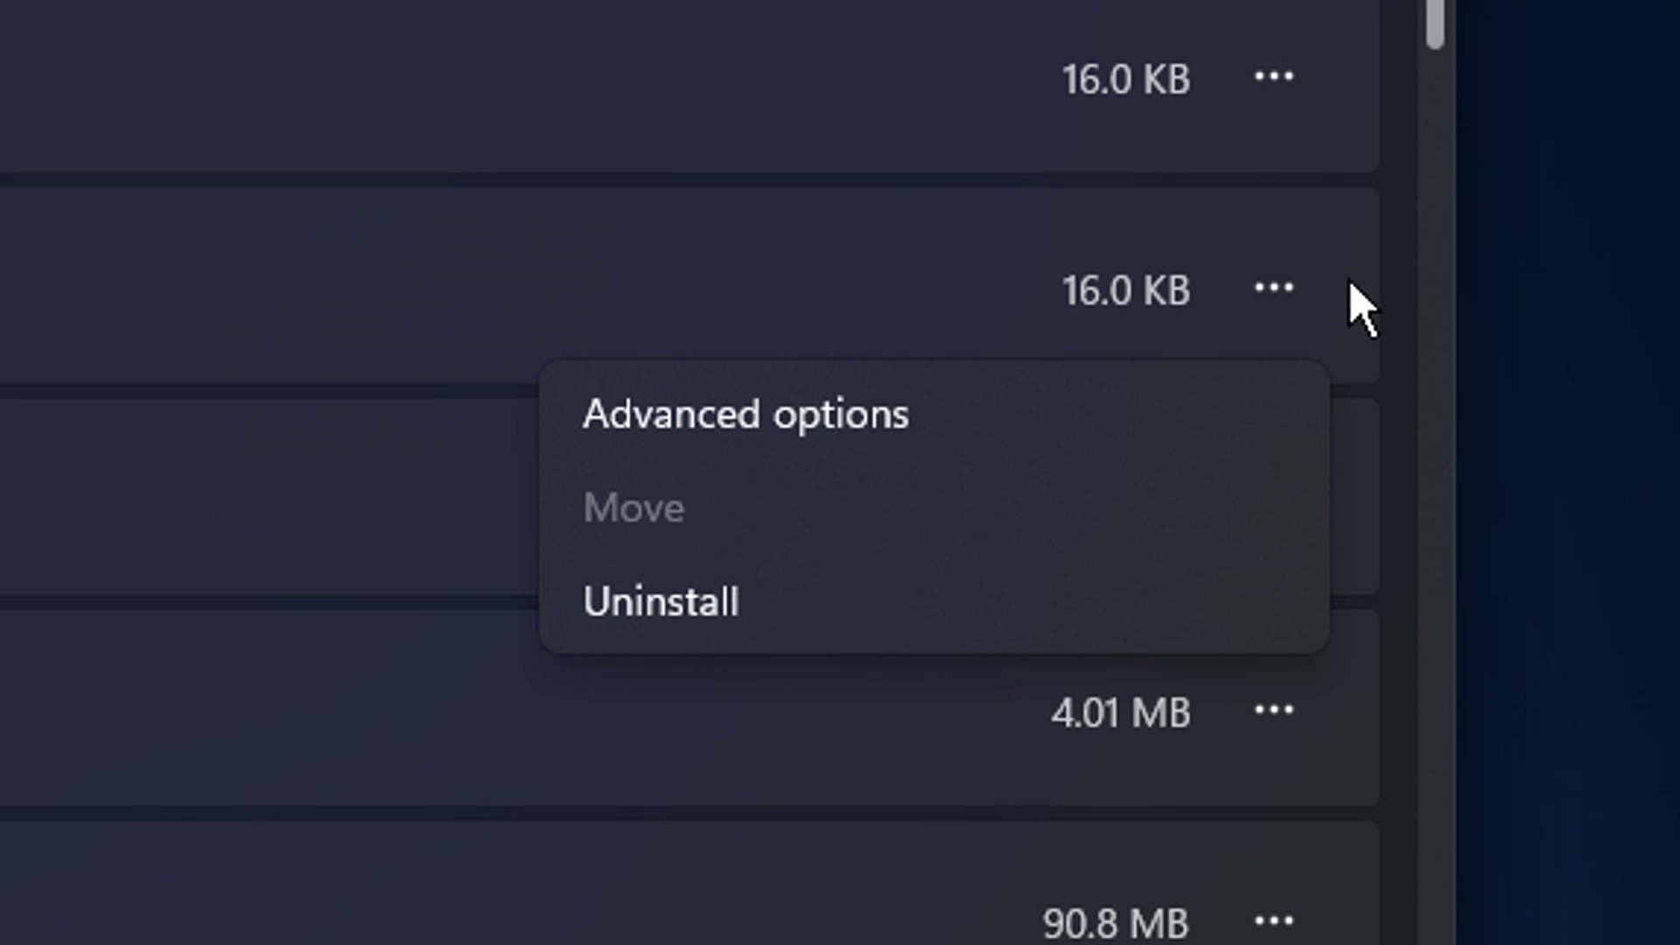
left_click(958, 415)
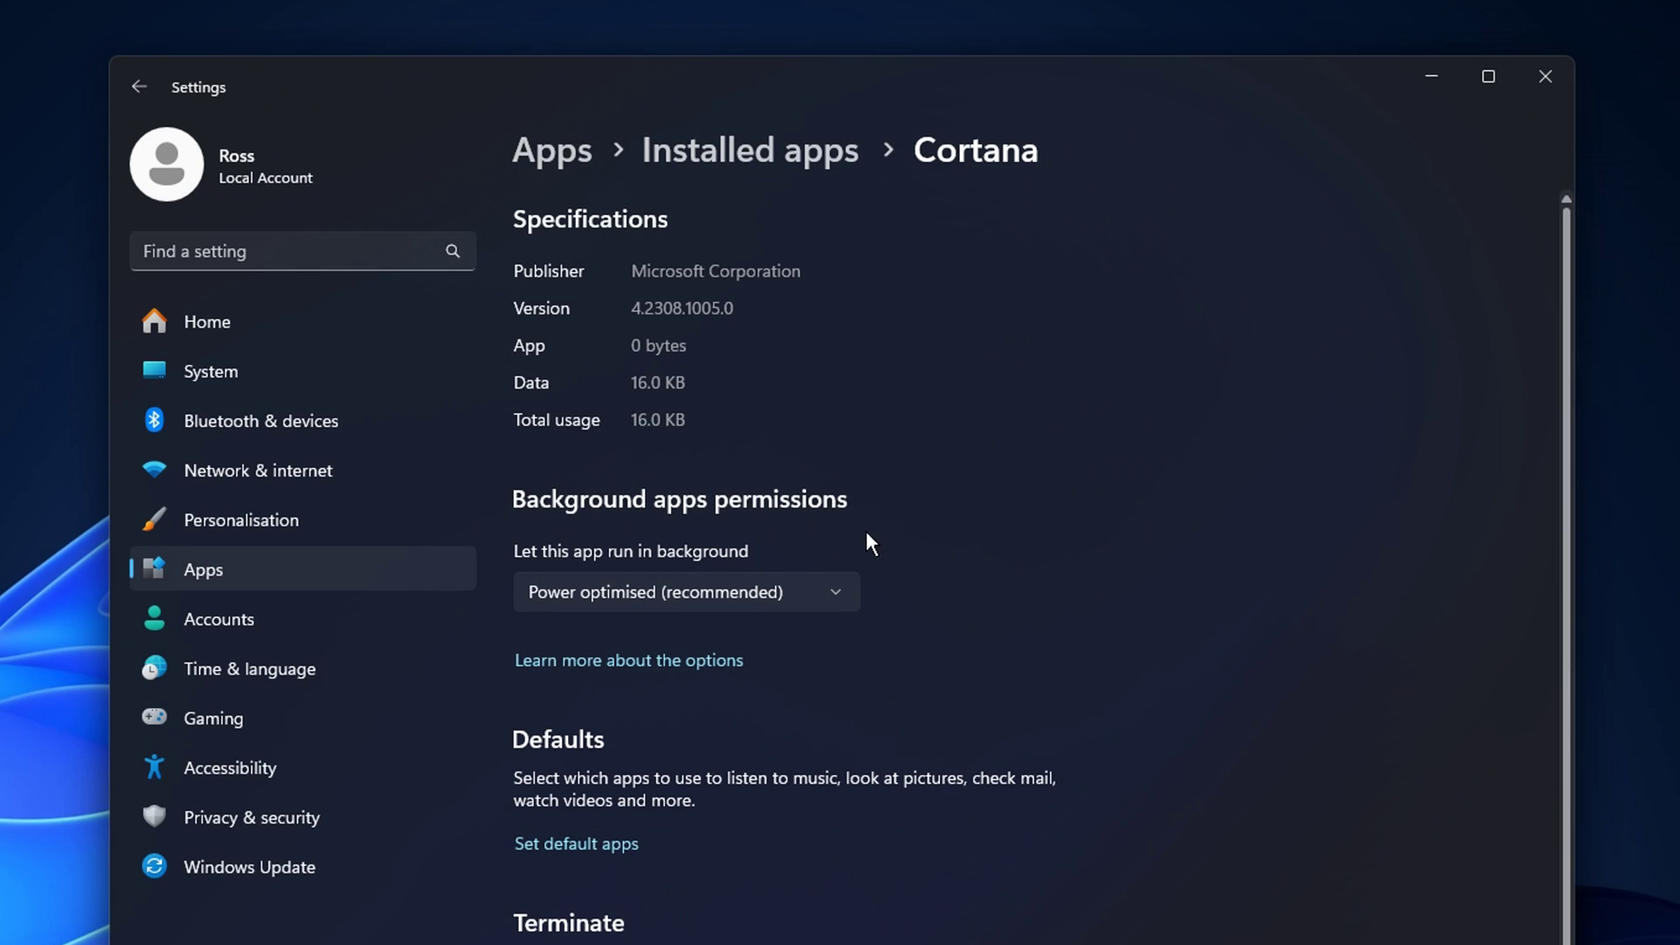
left_click(588, 603)
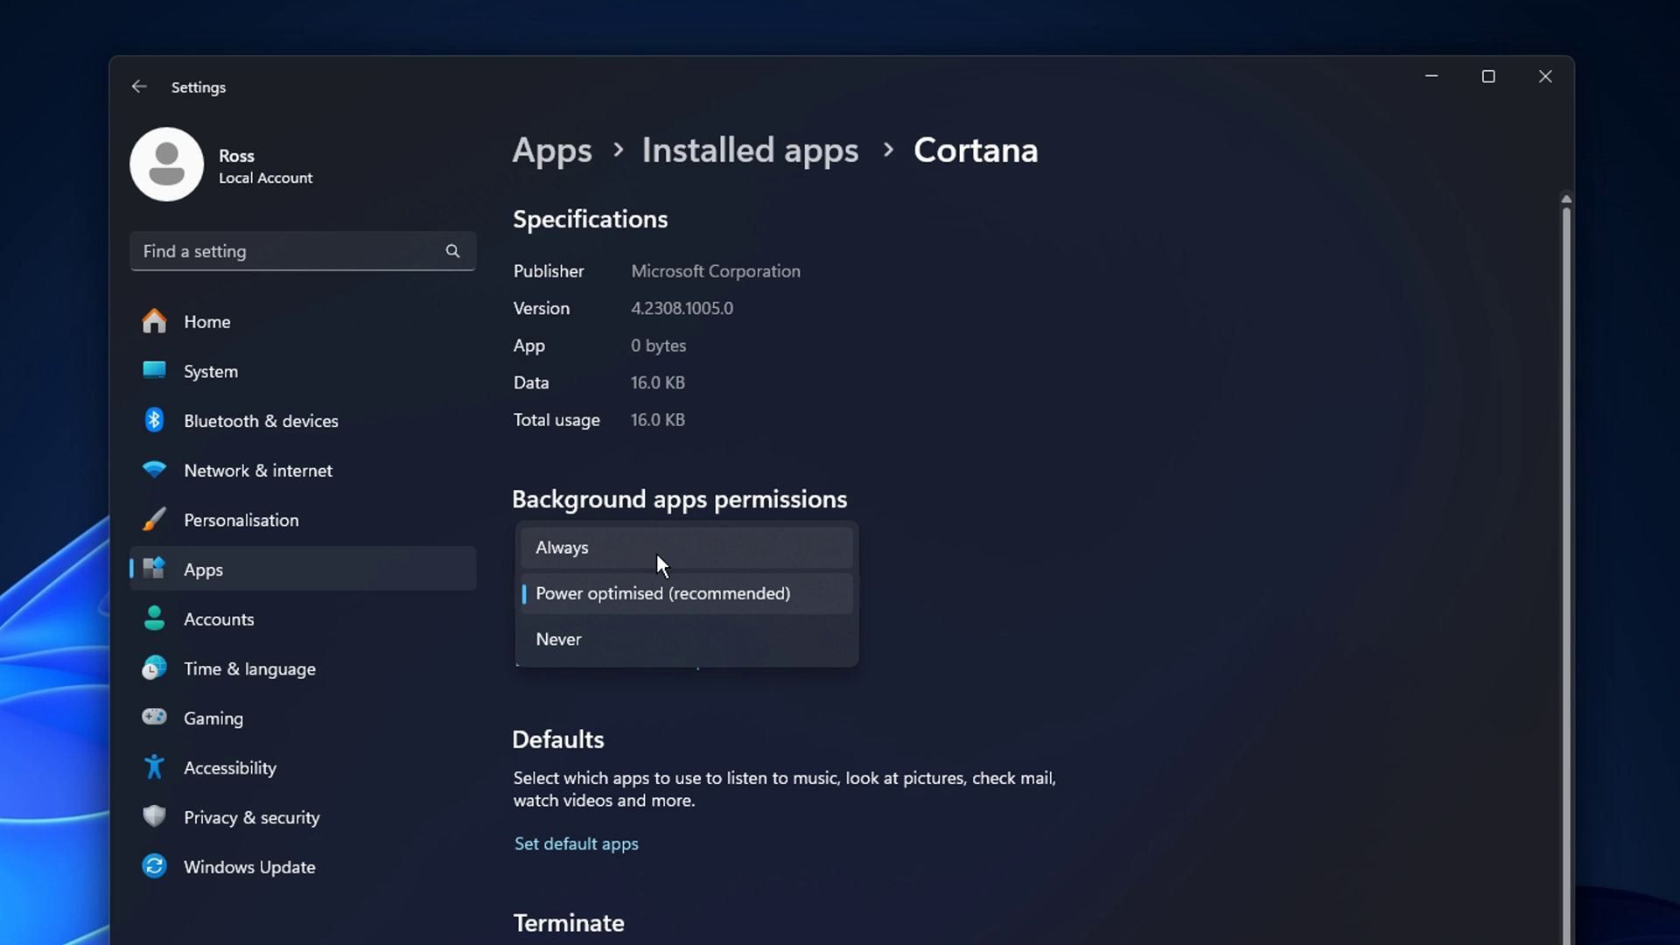
left_click(700, 643)
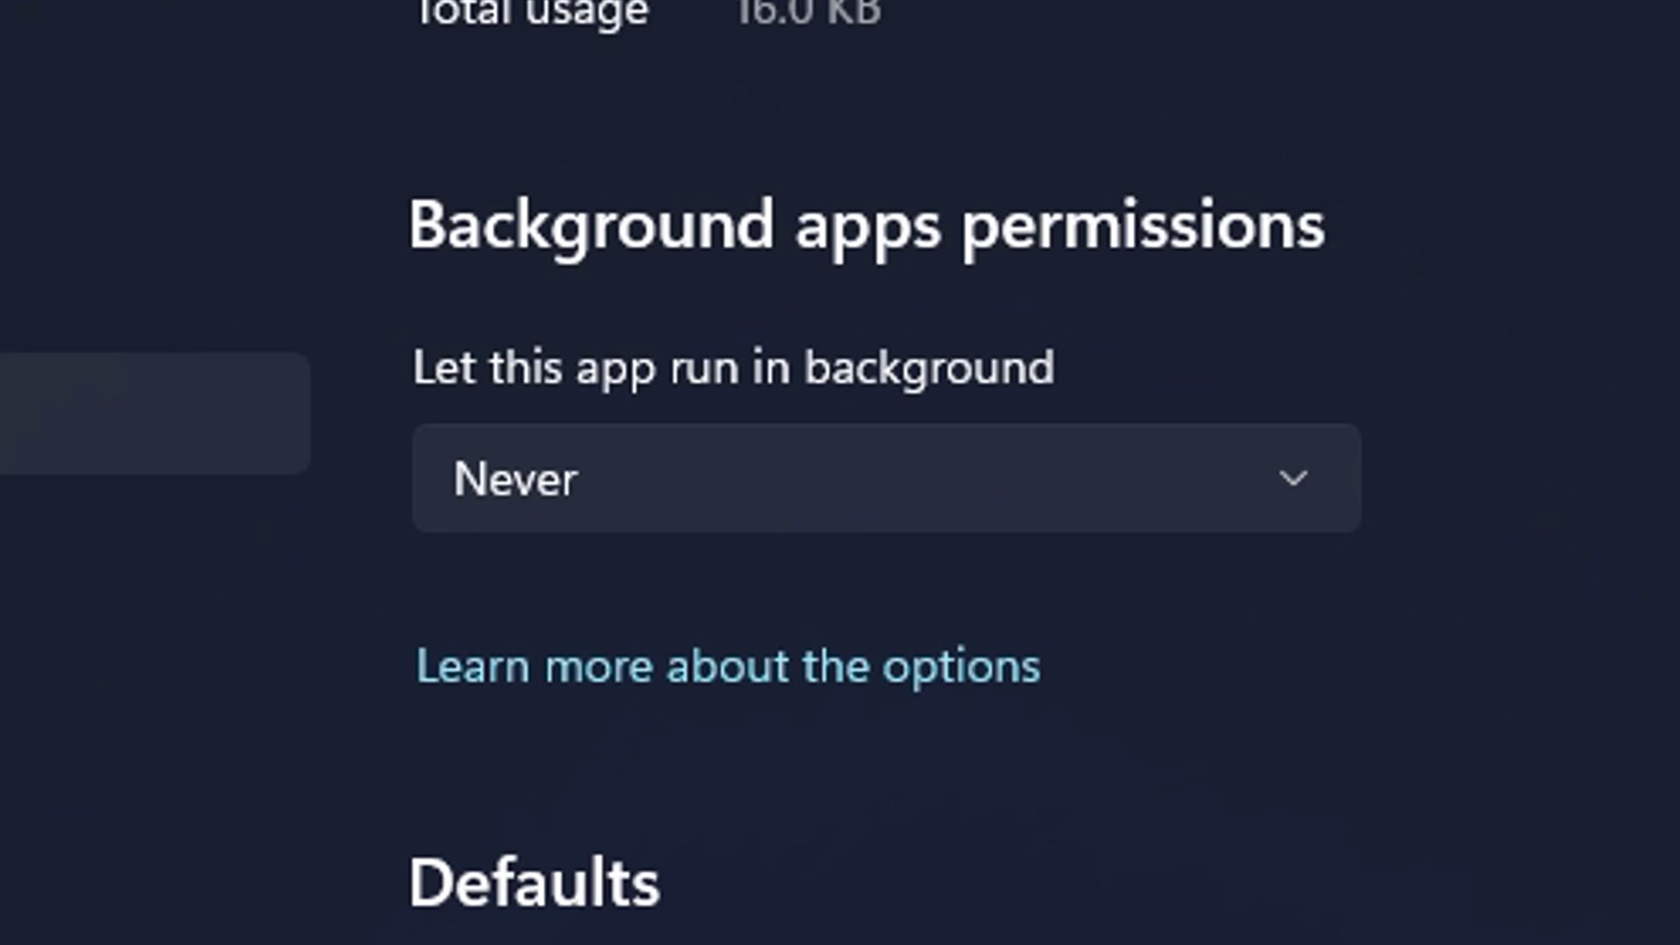
left_click(35, 34)
Set Films & TV's background app permission to Never
left_click(1496, 771)
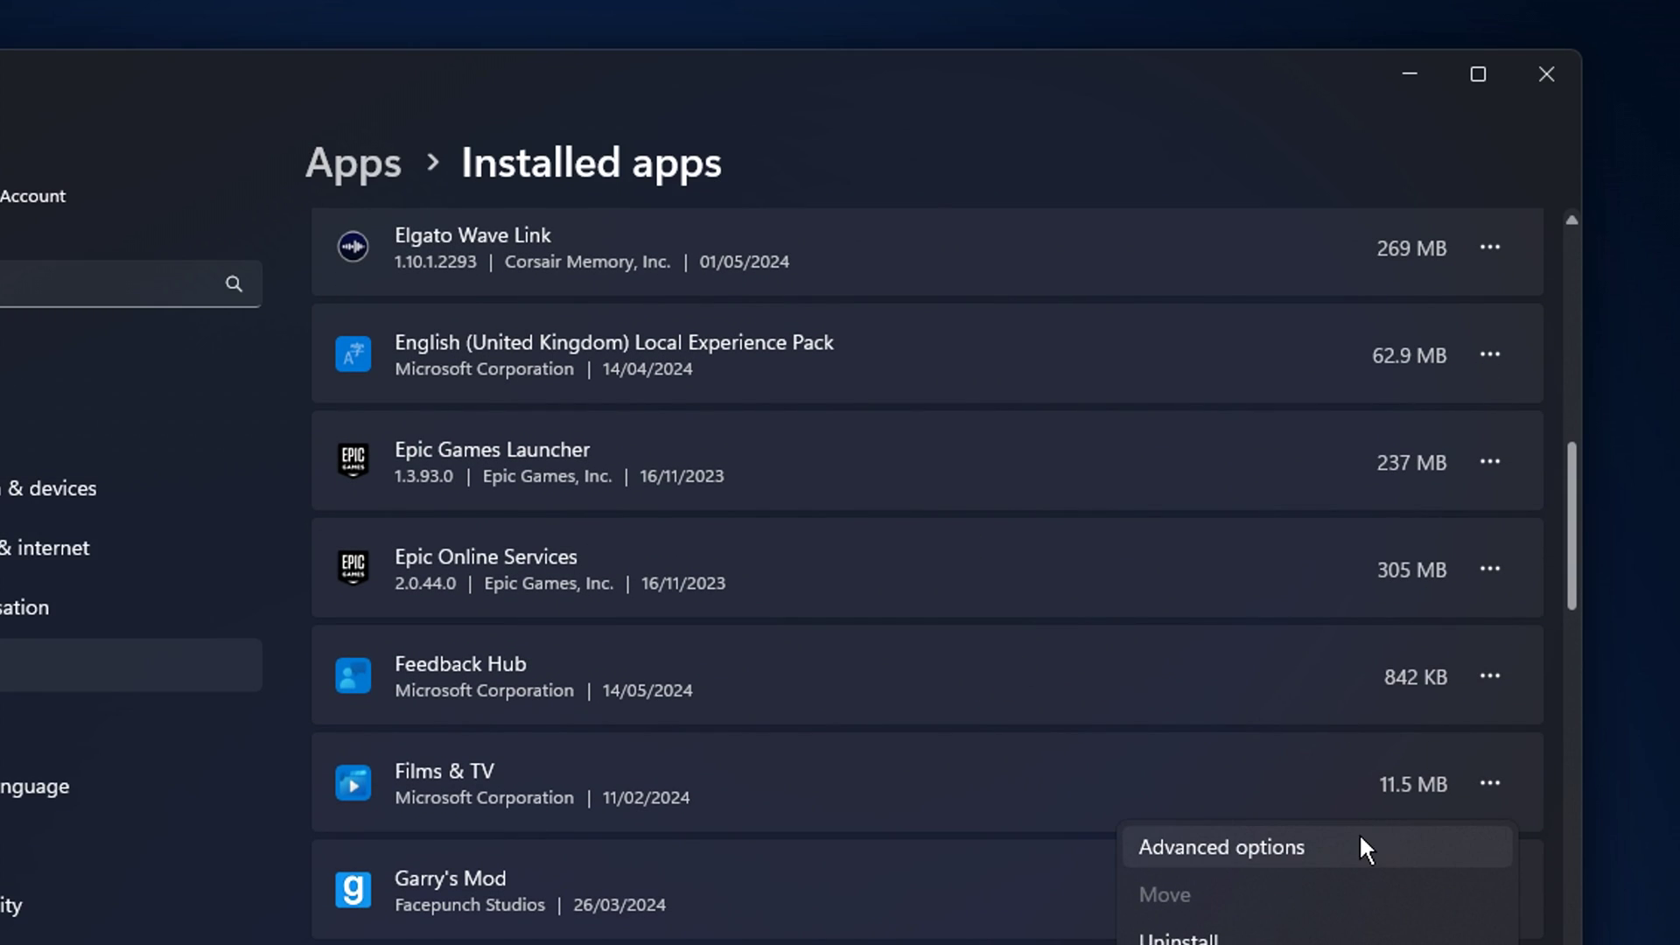
left_click(1358, 844)
left_click(592, 704)
left_click(507, 754)
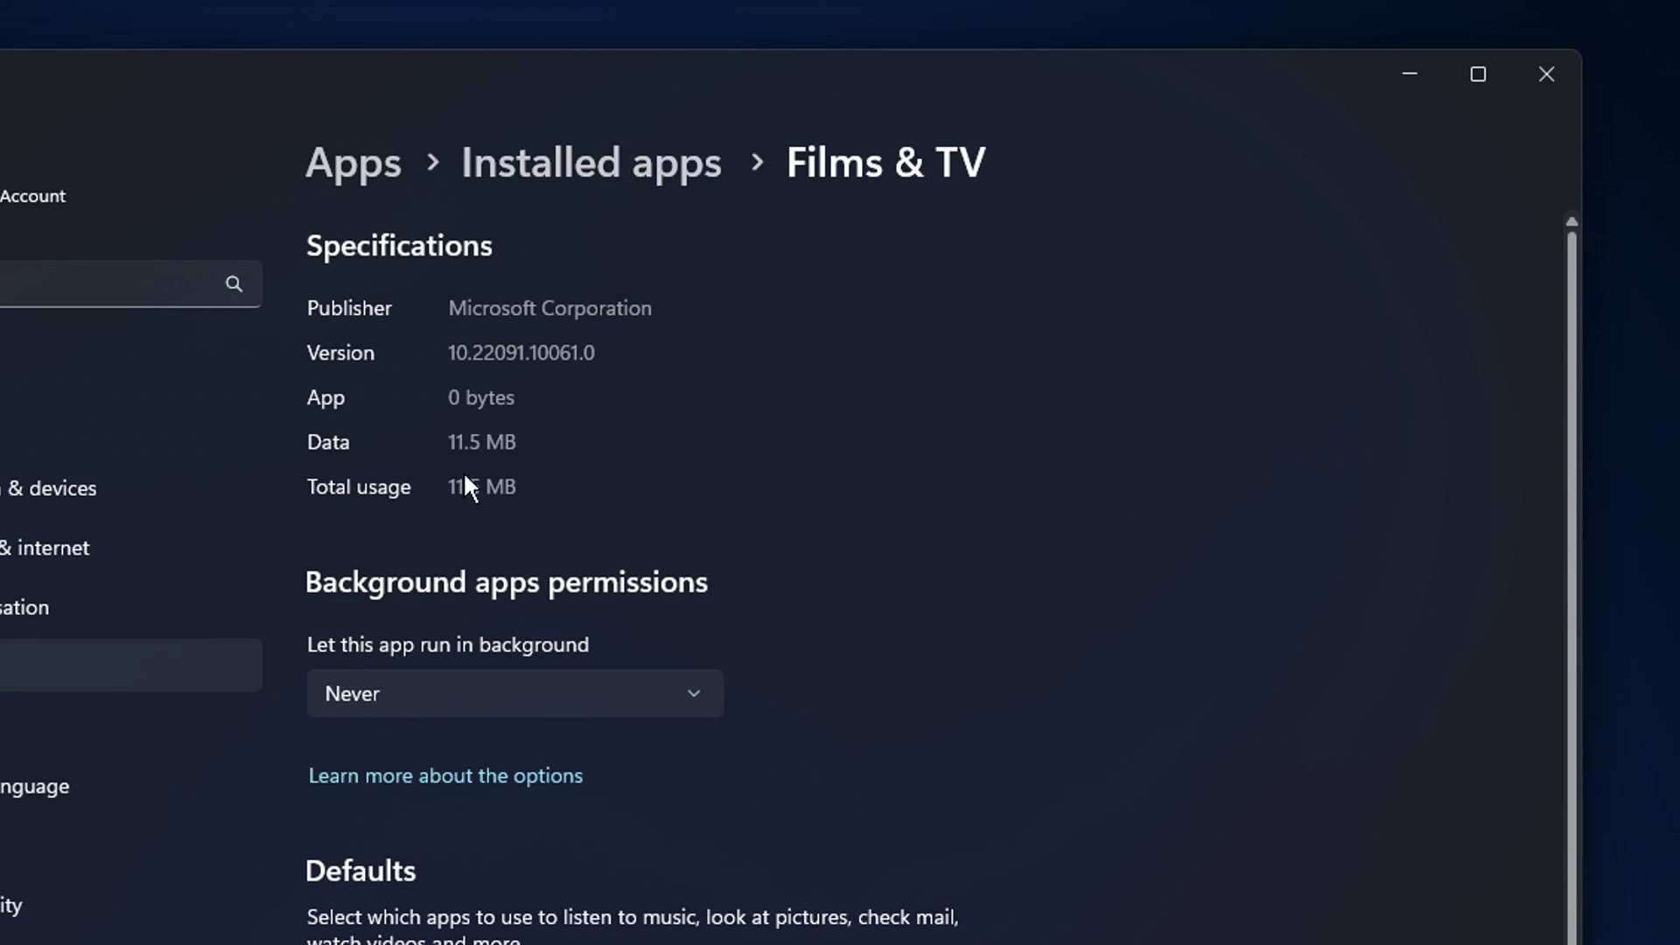
left_click(643, 179)
Set Maps' background app permission to Never
scroll(863, 736, "down", 12)
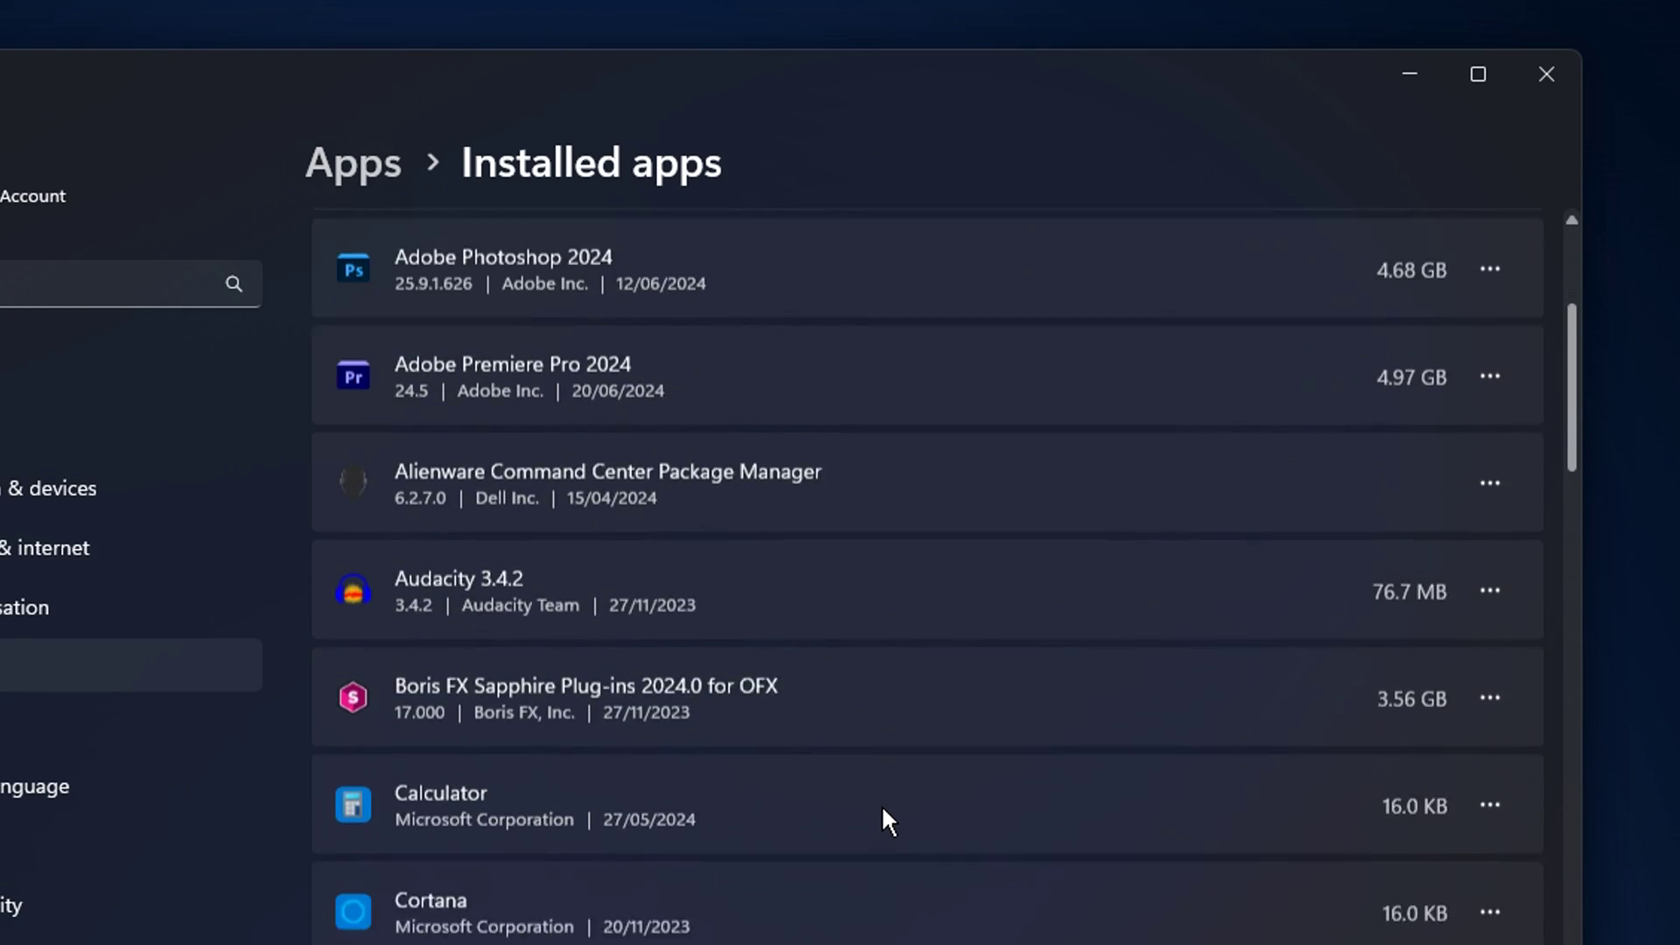
scroll(878, 823, "down", 20)
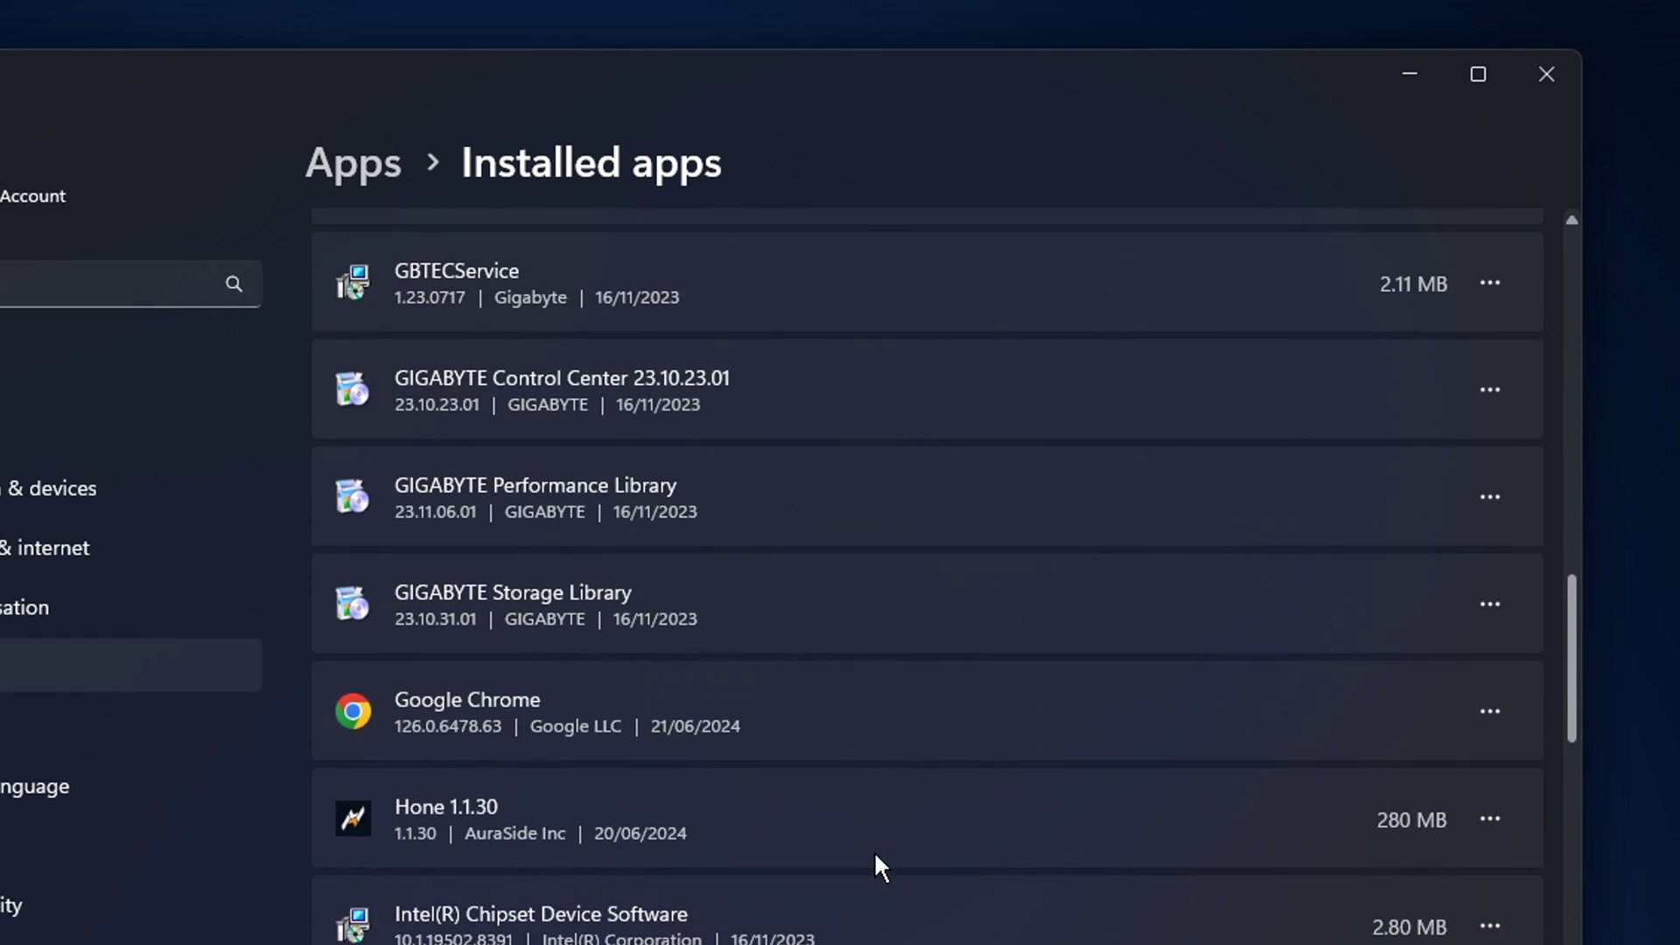
scroll(873, 850, "down", 8)
left_click(1562, 445)
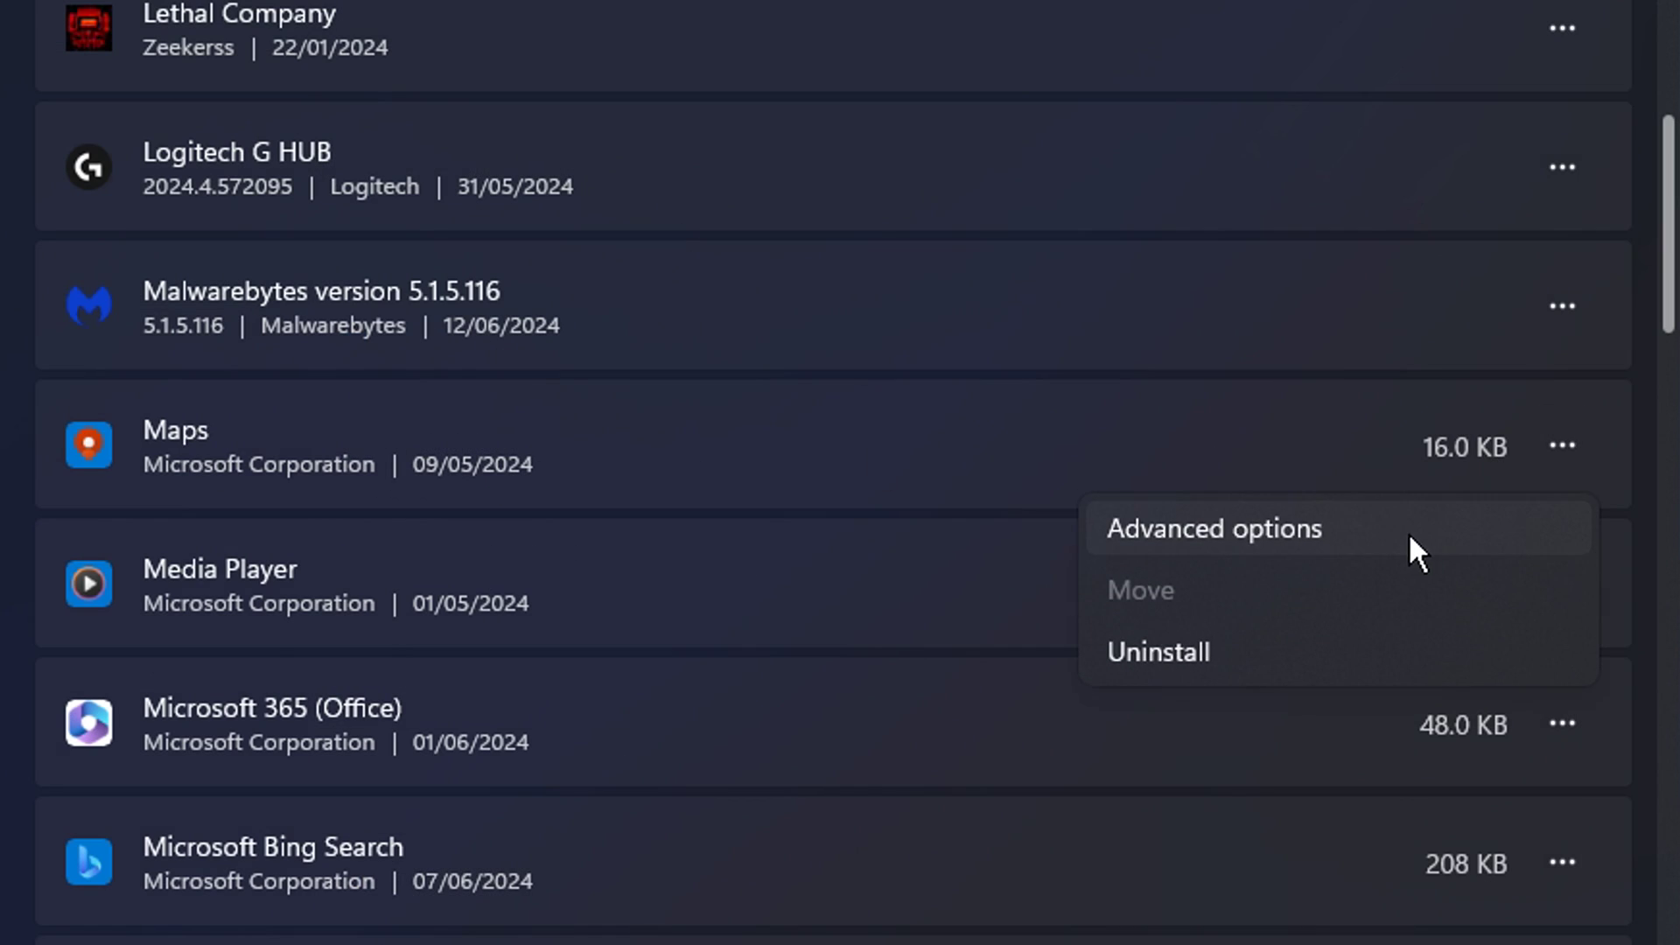
left_click(1408, 532)
left_click(730, 574)
left_click(752, 647)
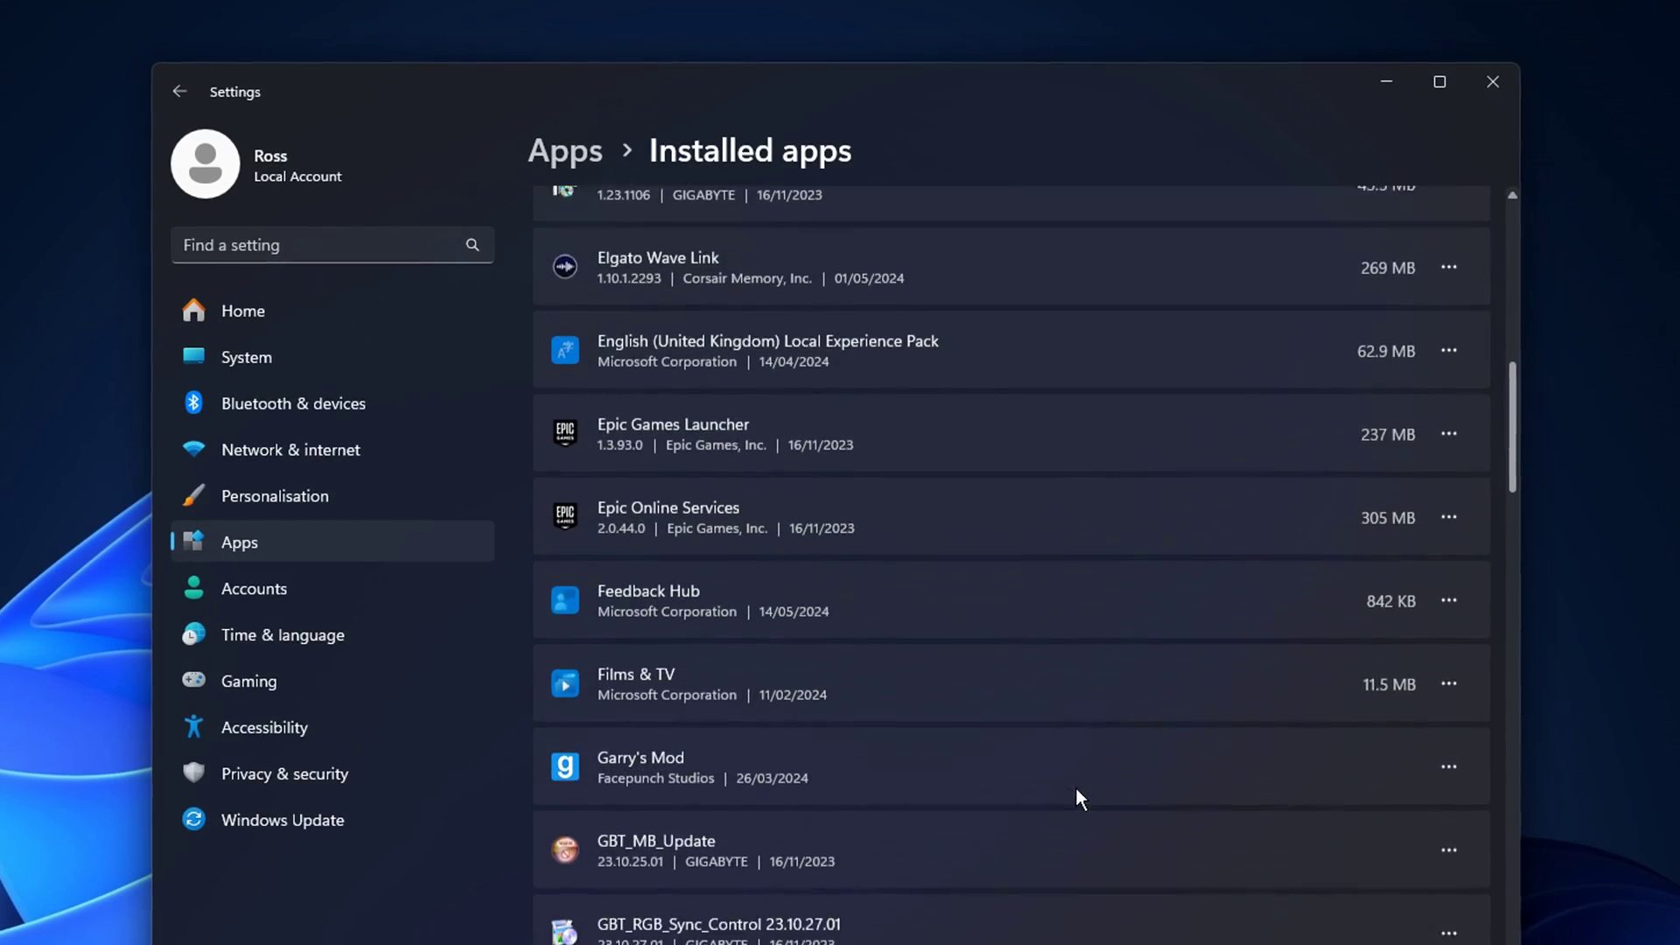
Set Microsoft 365 (Office)'s background app permission to Never
scroll(1108, 788, "down", 10)
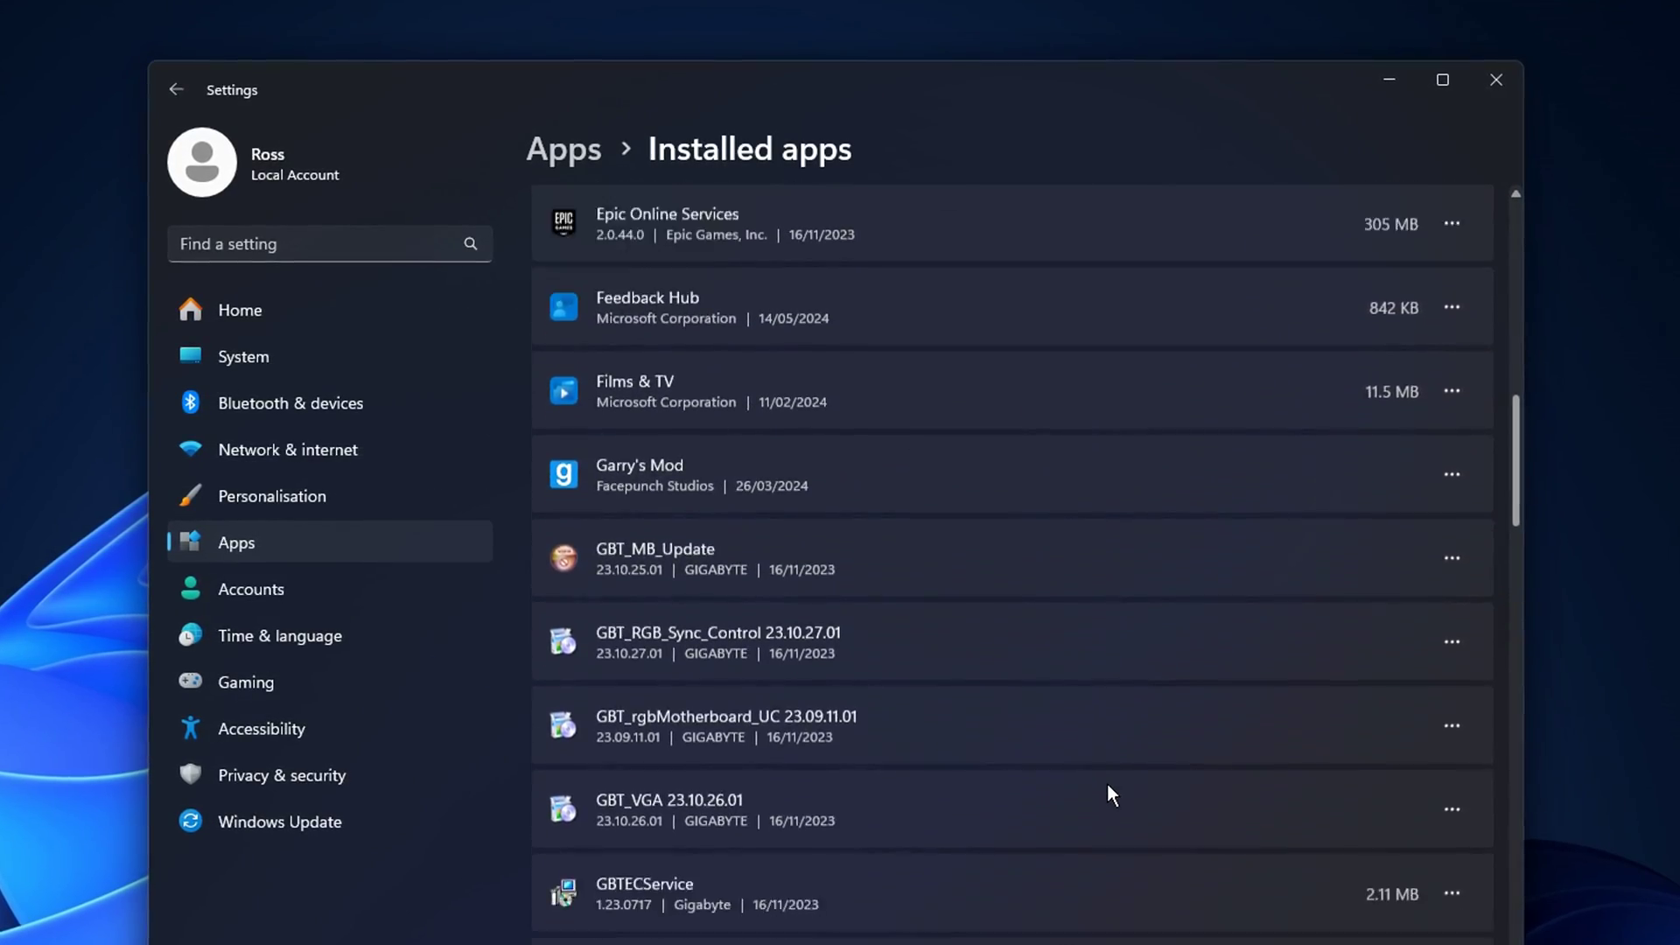
scroll(1108, 794, "down", 8)
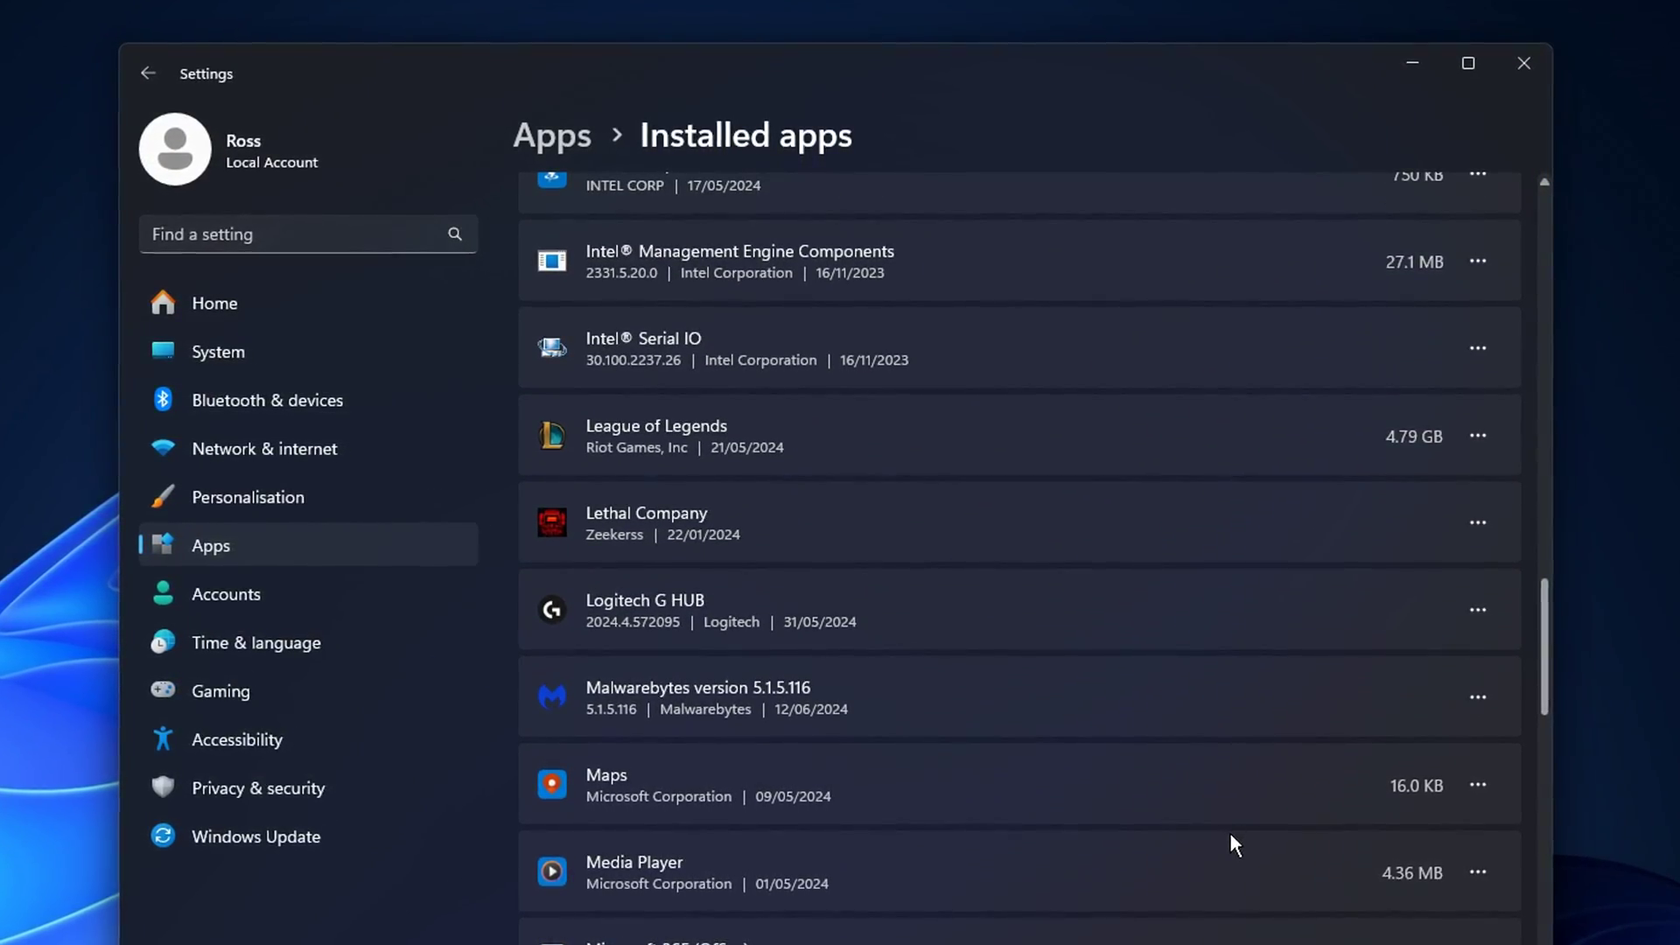
scroll(1255, 831, "down", 3)
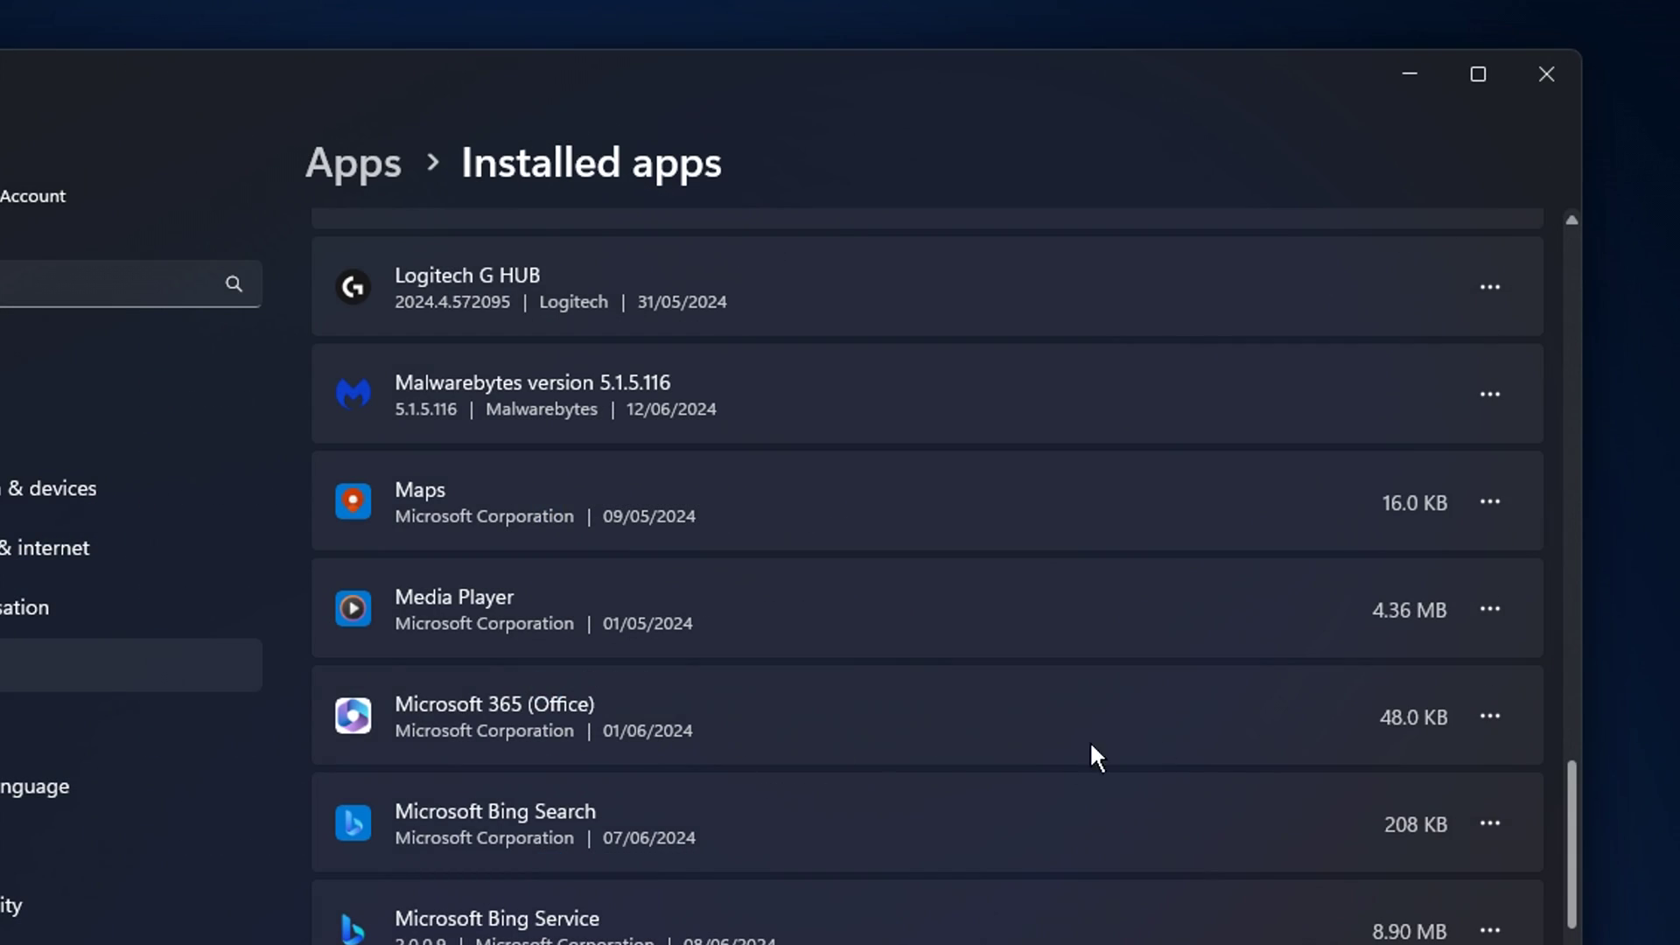
left_click(1487, 717)
left_click(1389, 778)
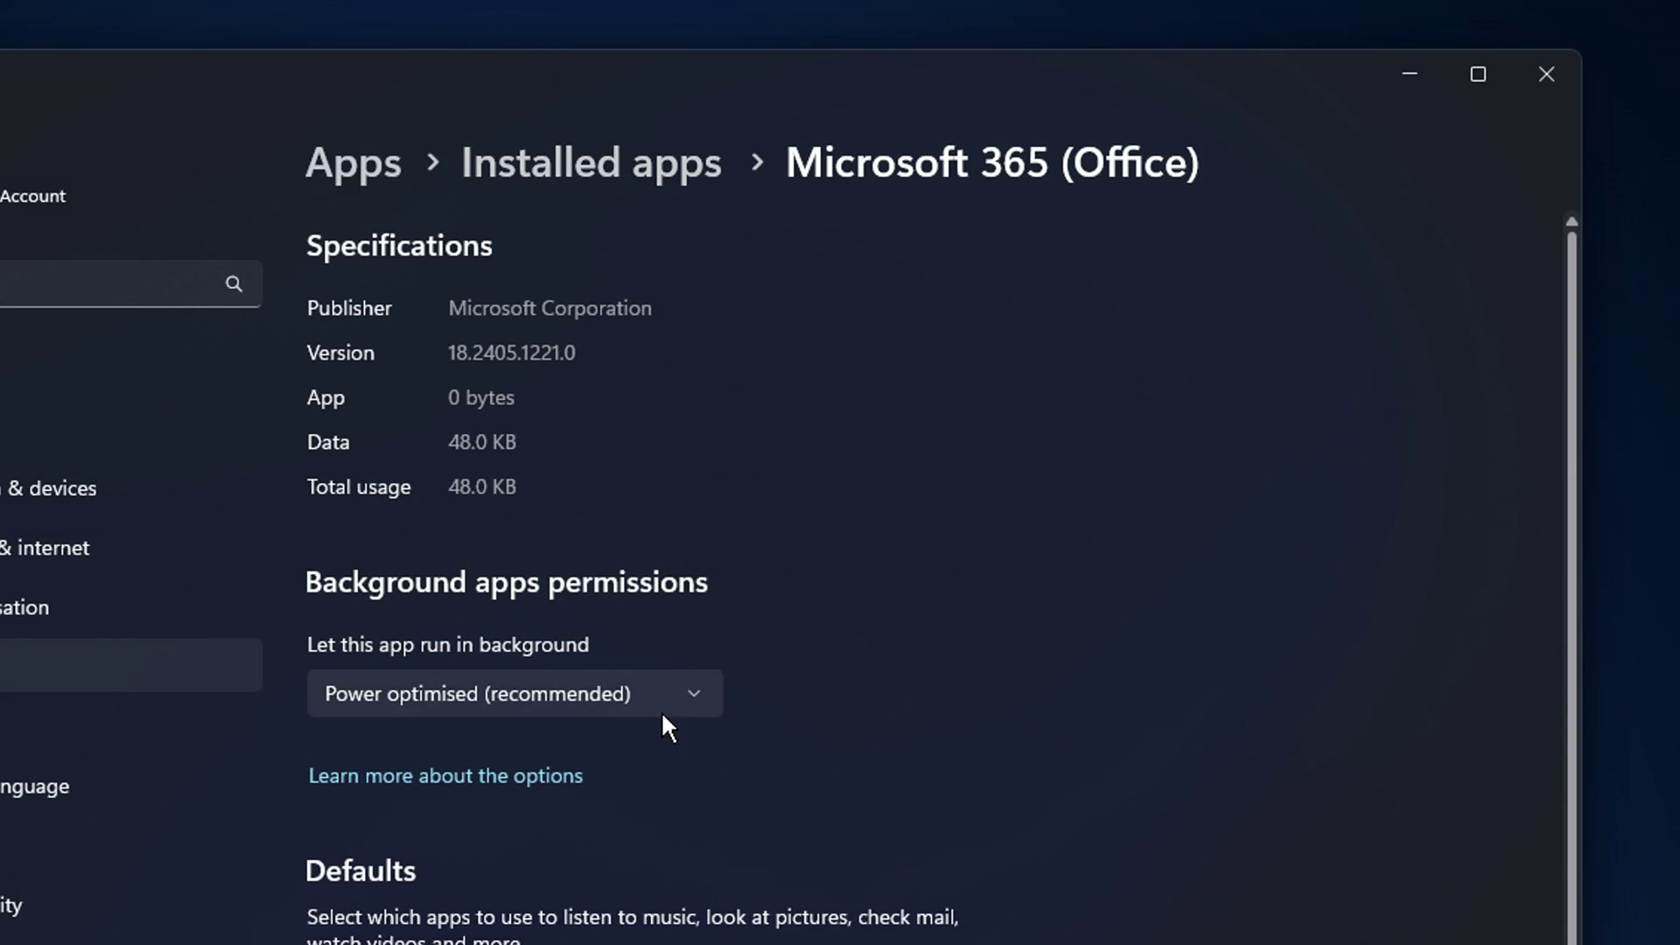
left_click(659, 711)
left_click(548, 753)
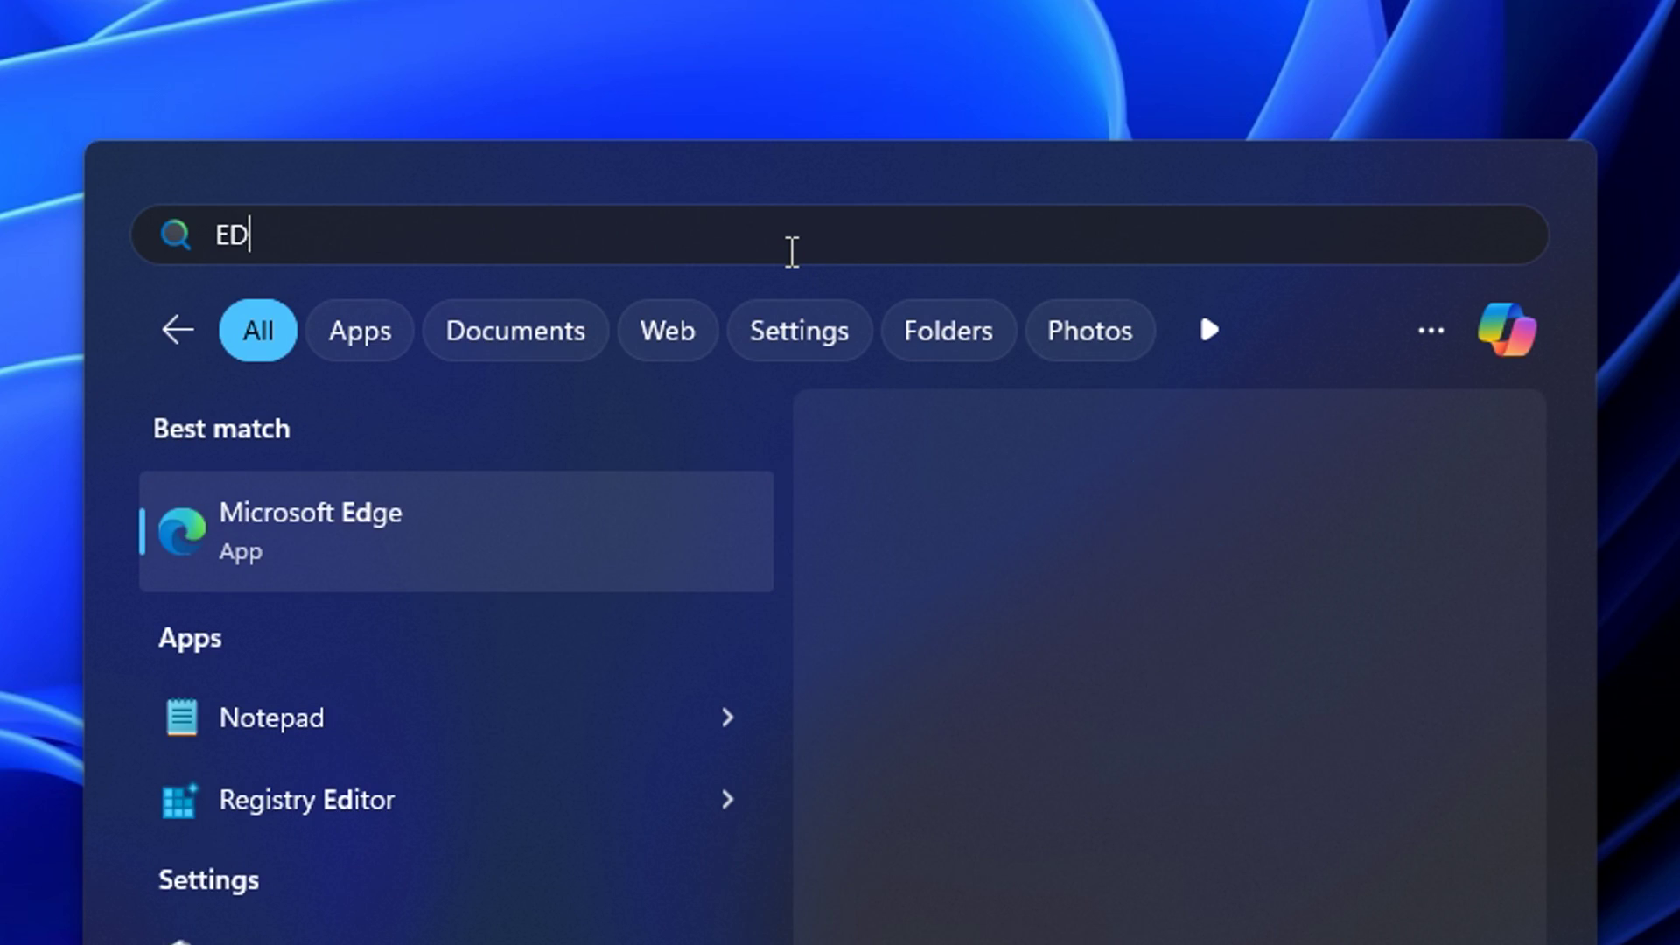
Search 'IT POWER' to reach Edit power plan and list the plans in advanced power settings
type("IT ")
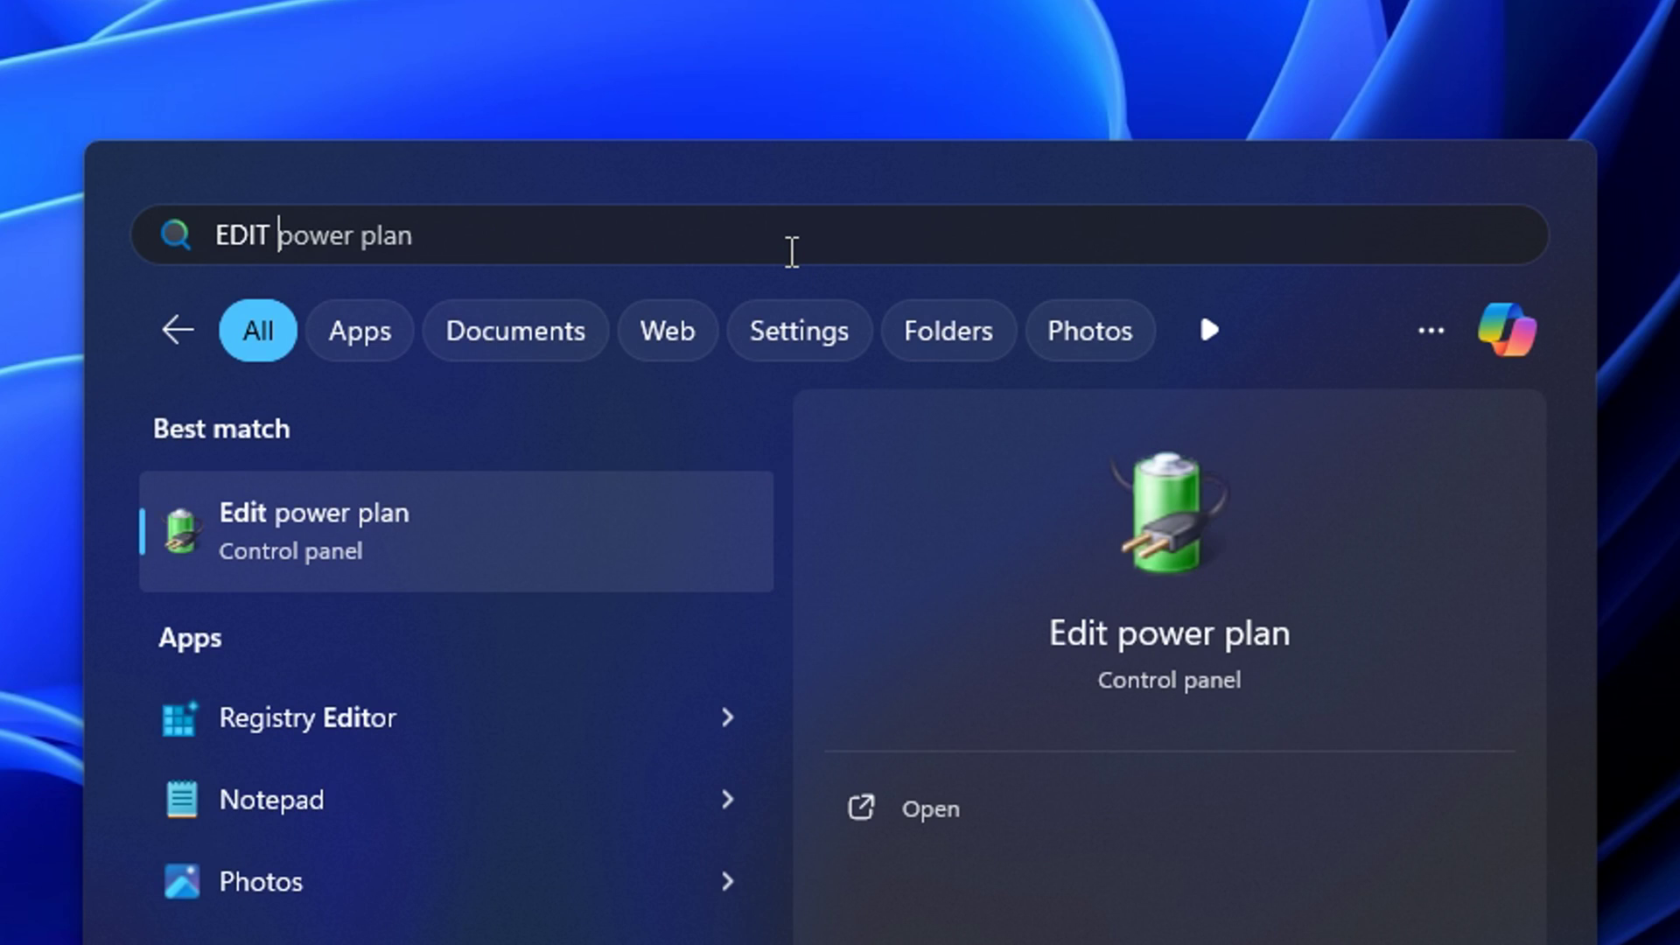
type("POWER")
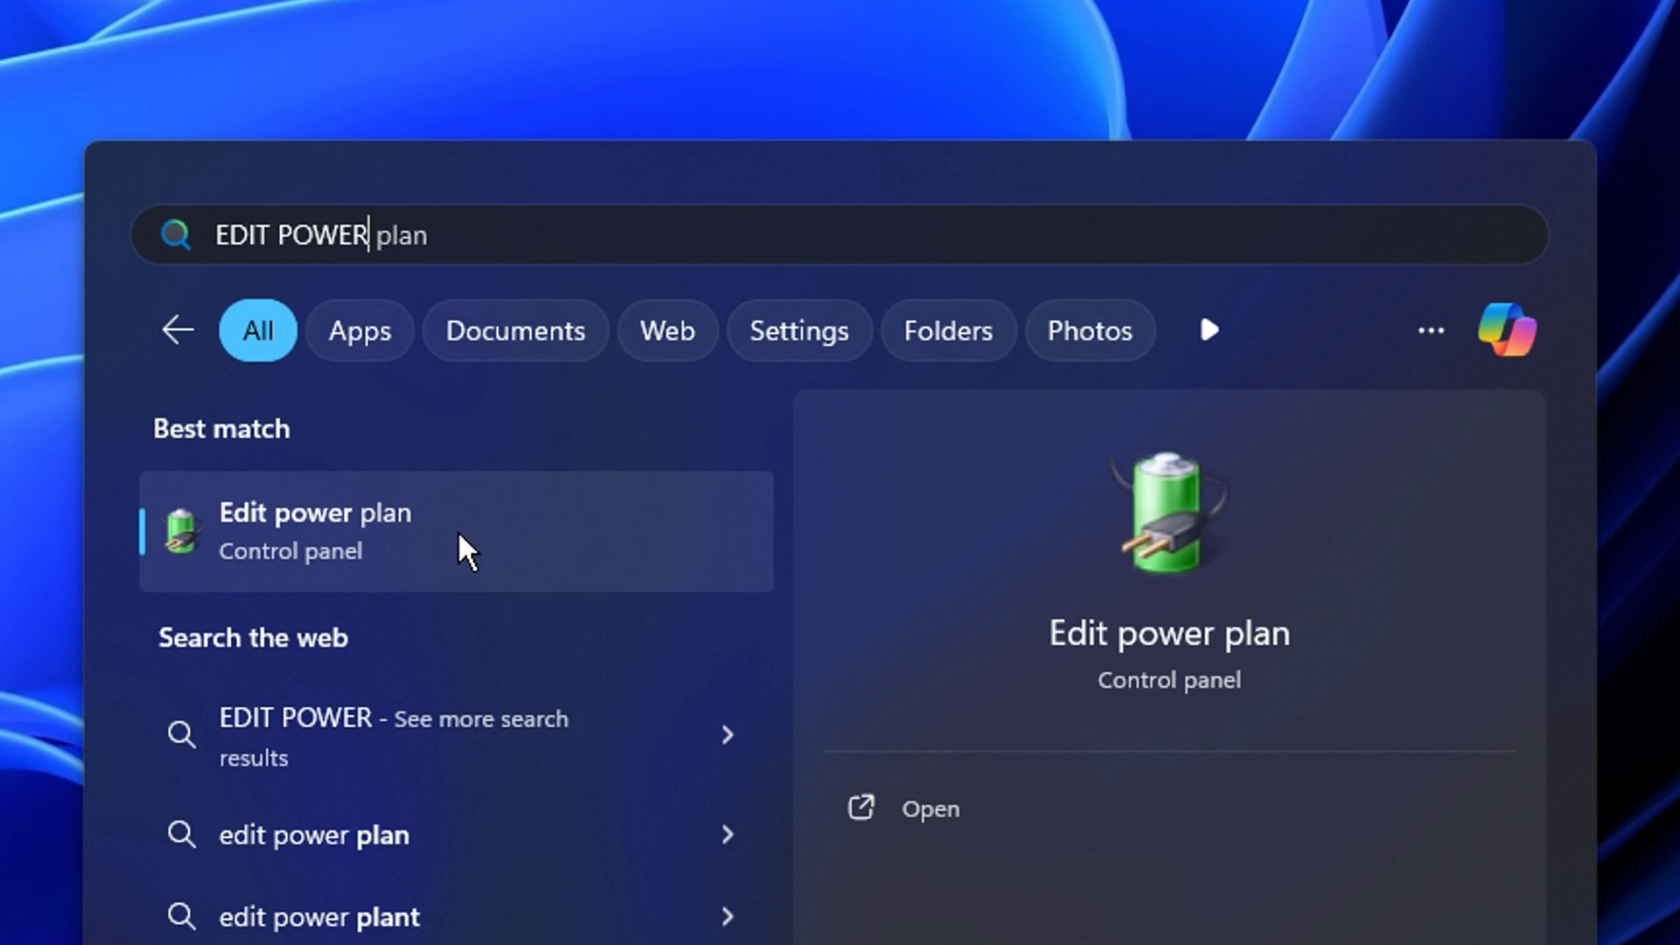
left_click(525, 533)
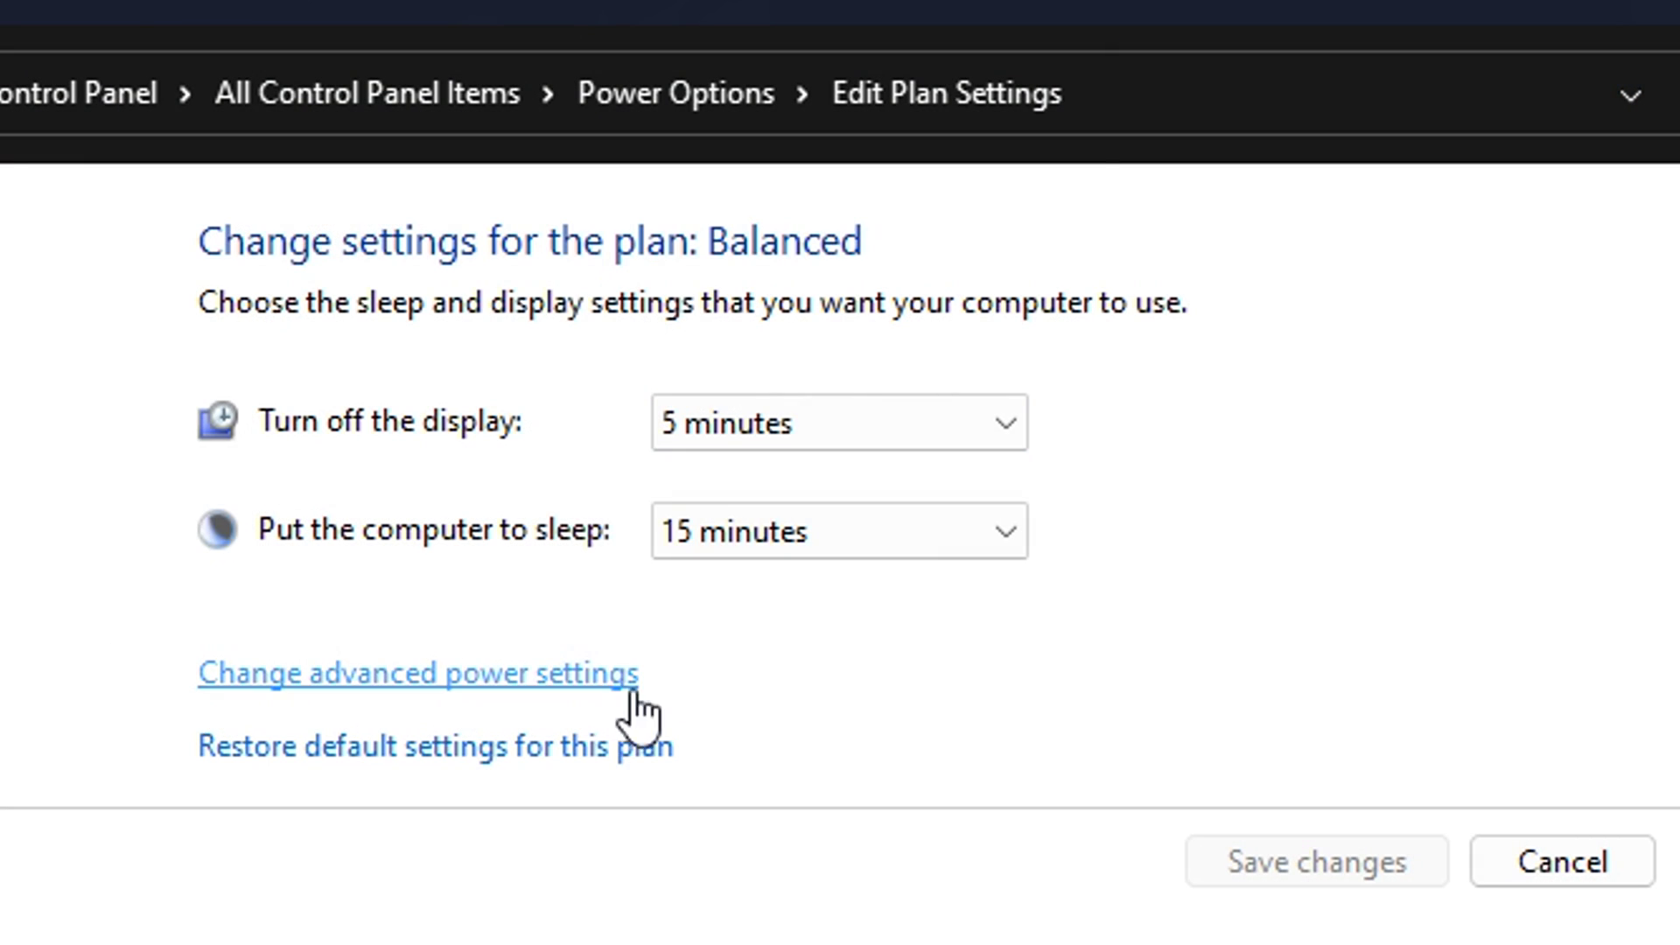
left_click(602, 687)
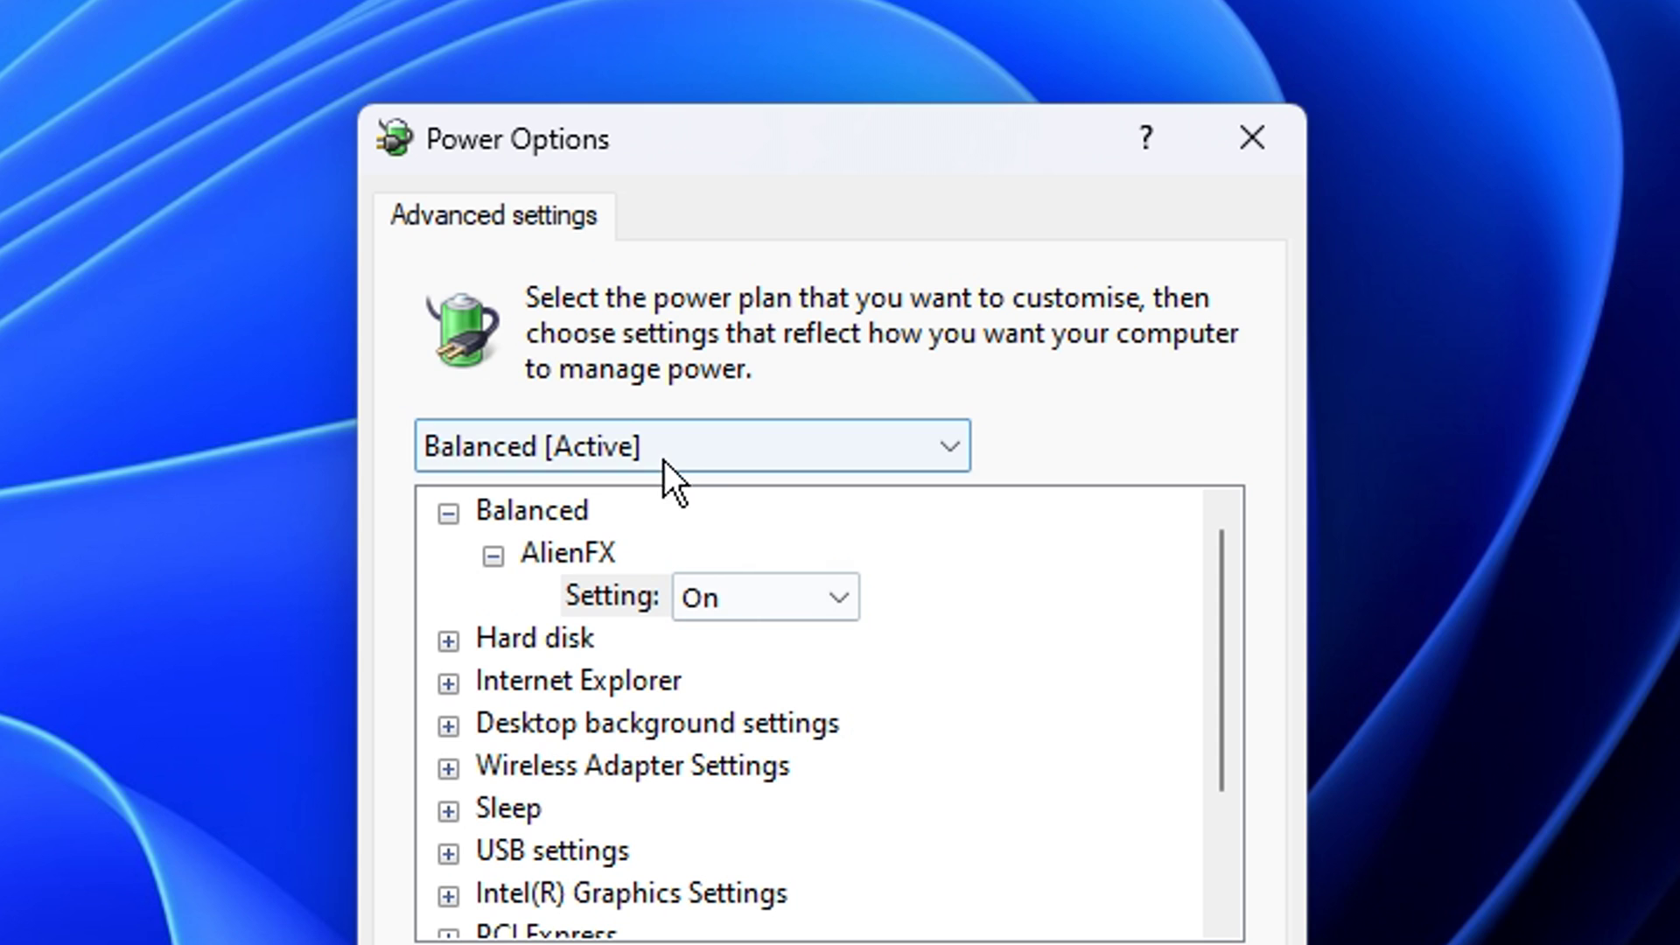
left_click(646, 449)
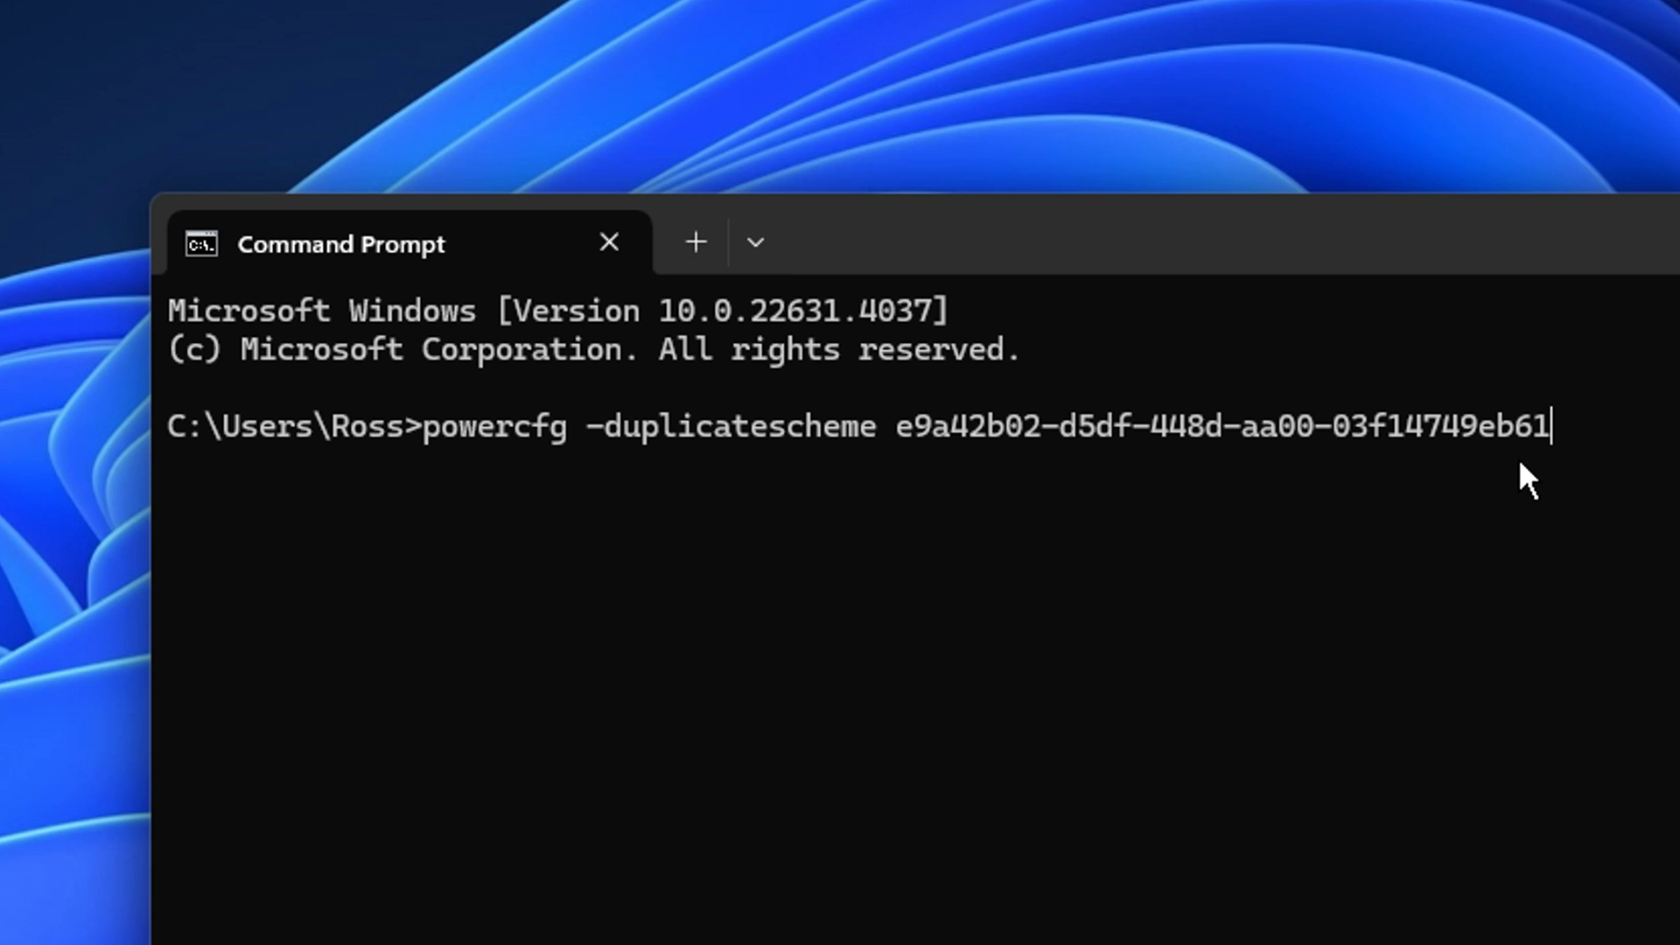
Run the powercfg duplicatescheme command and confirm Ultimate Performance appears among the power plans
key("Return")
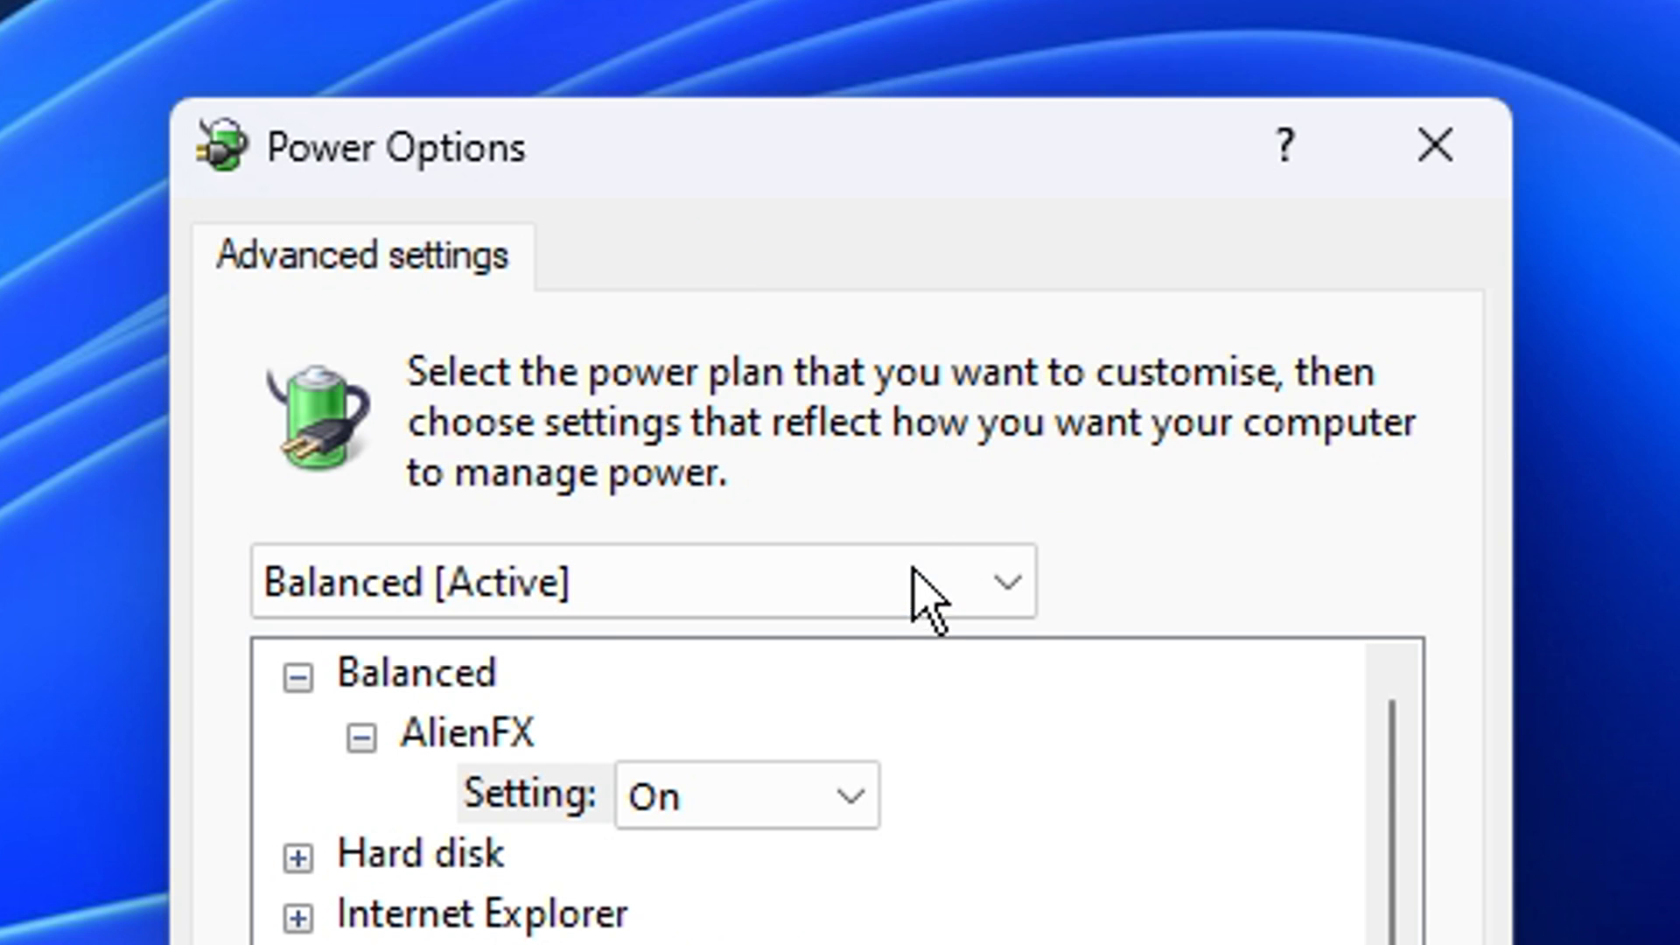
left_click(919, 586)
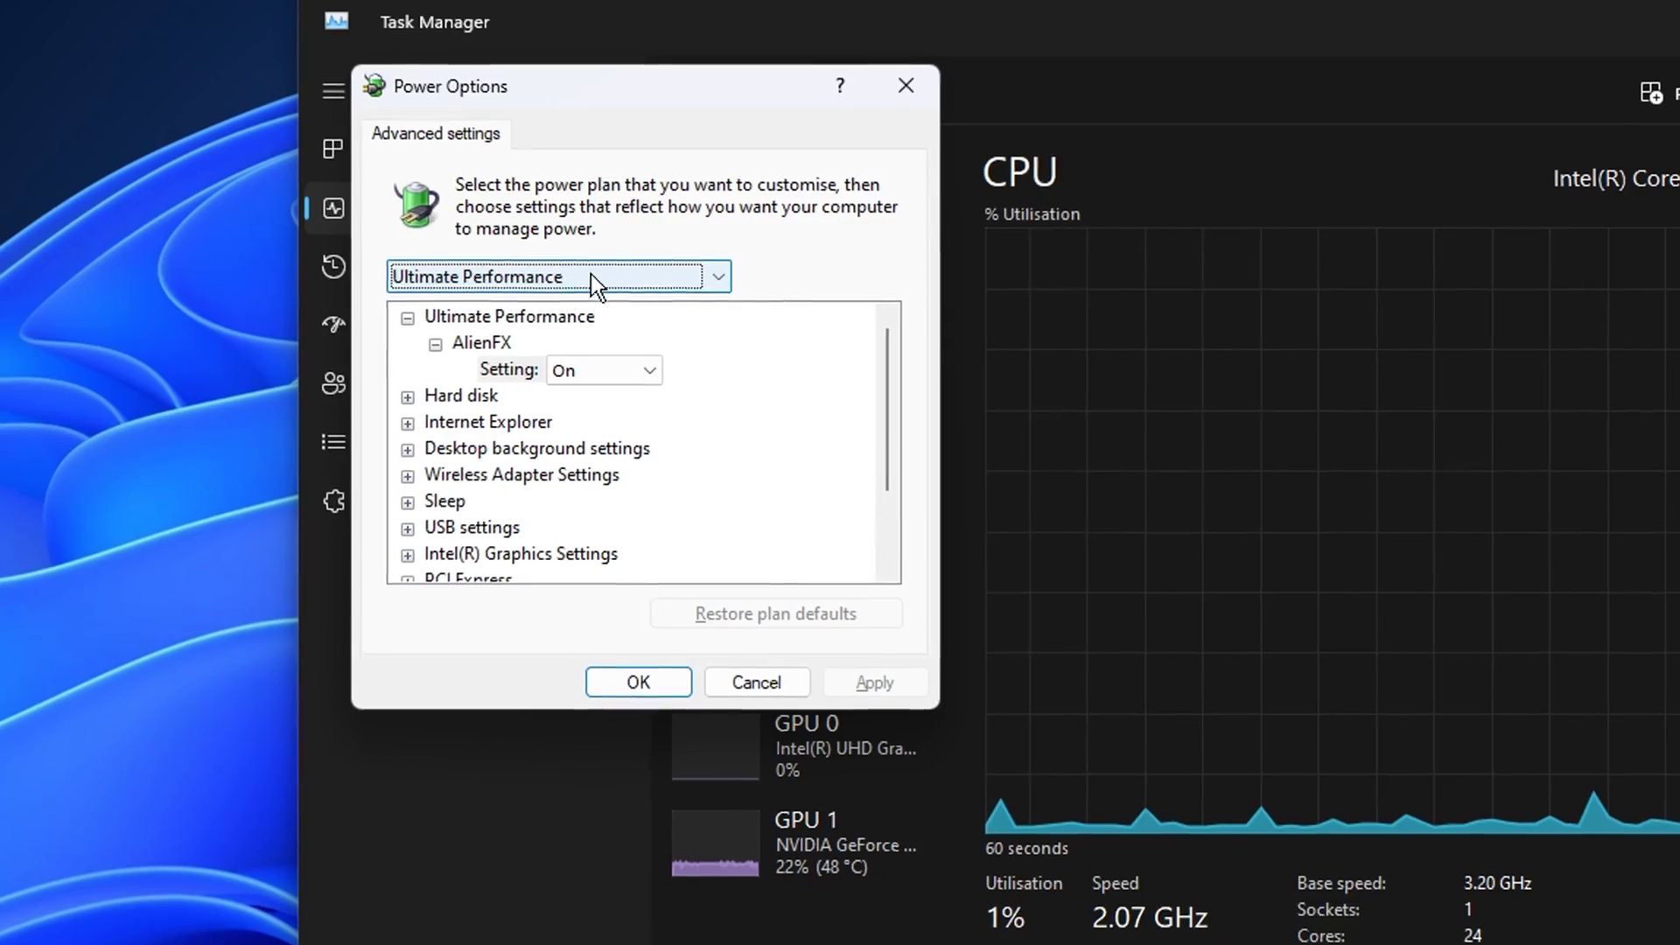
left_click(588, 277)
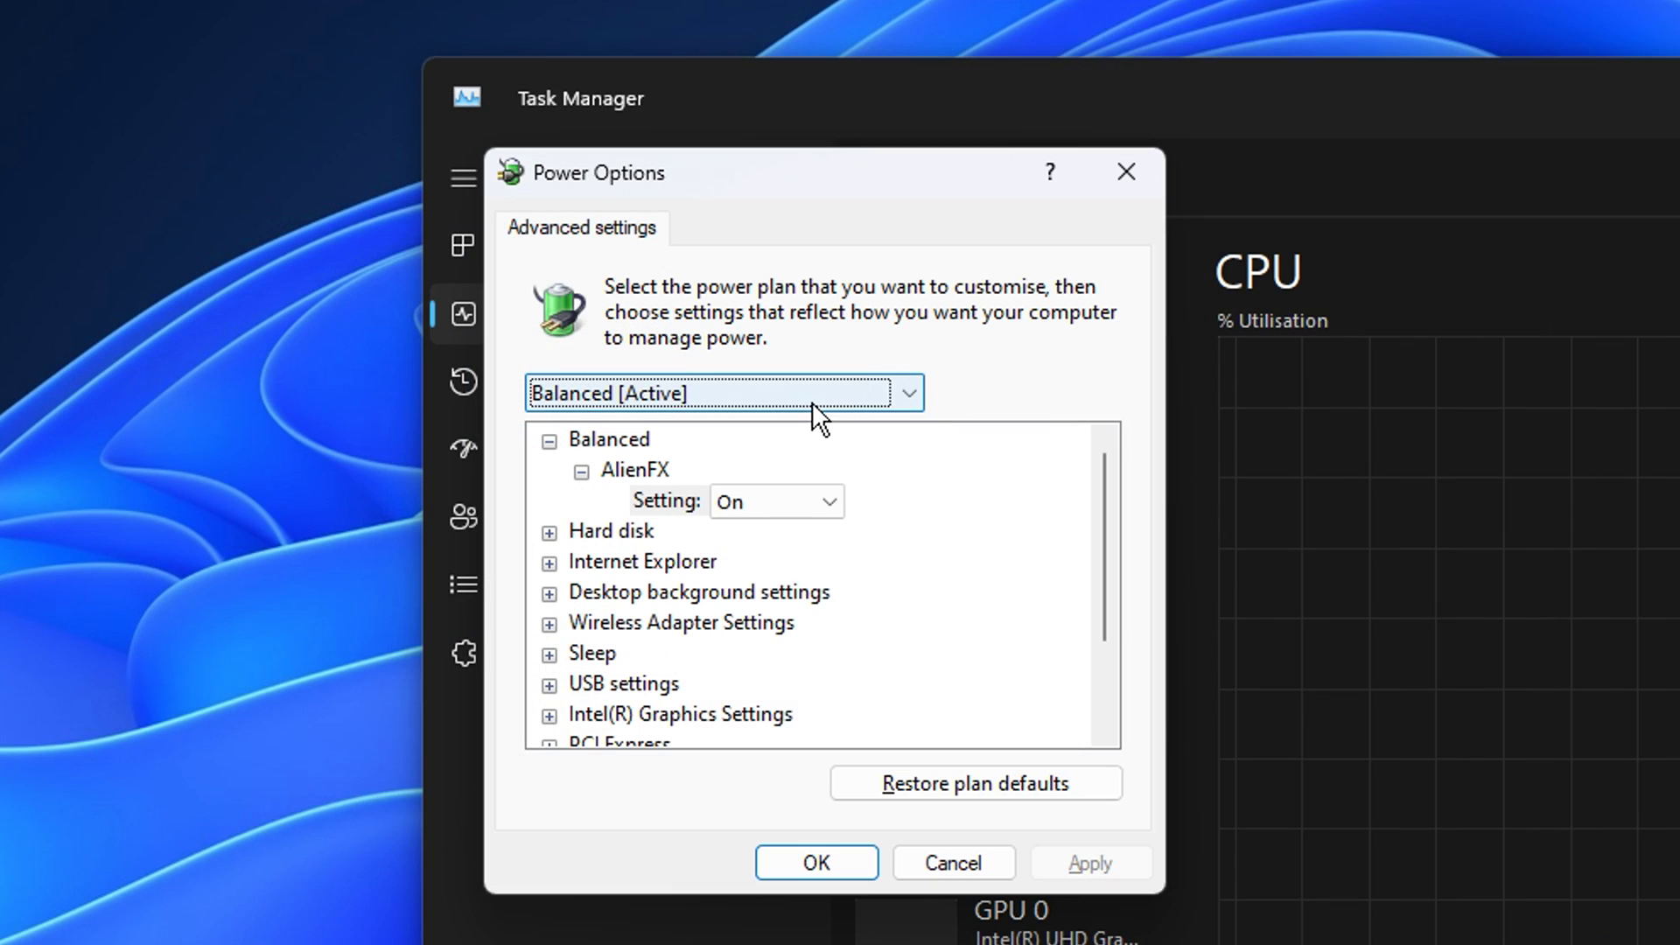
left_click(796, 395)
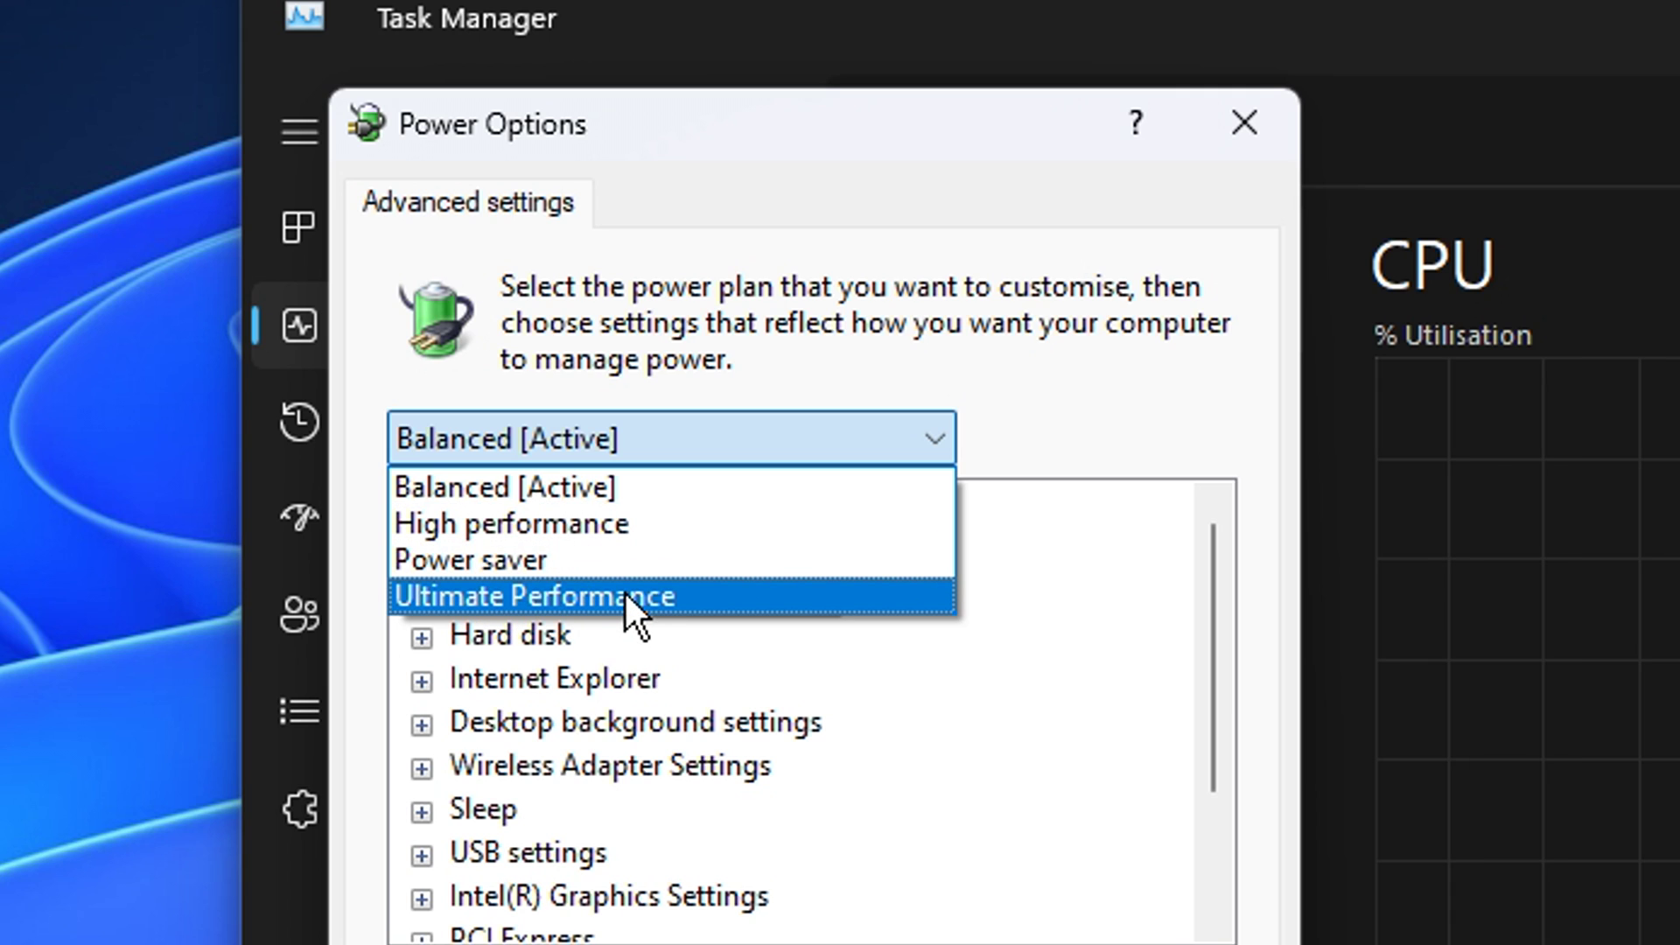
left_click(673, 490)
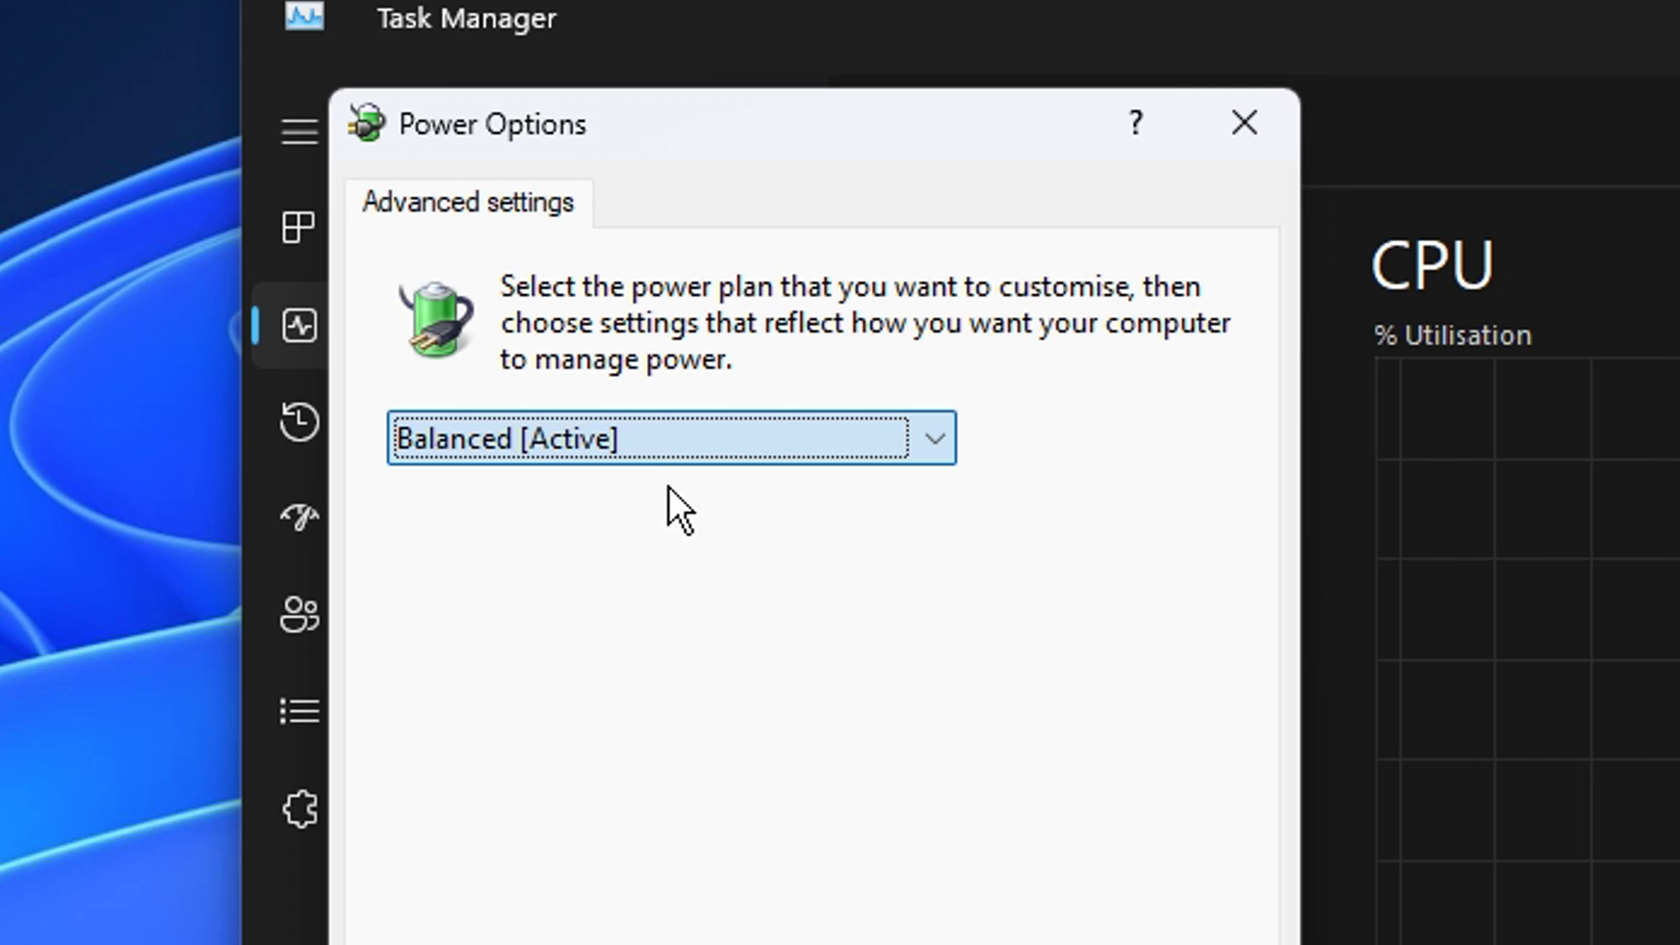
left_click(551, 442)
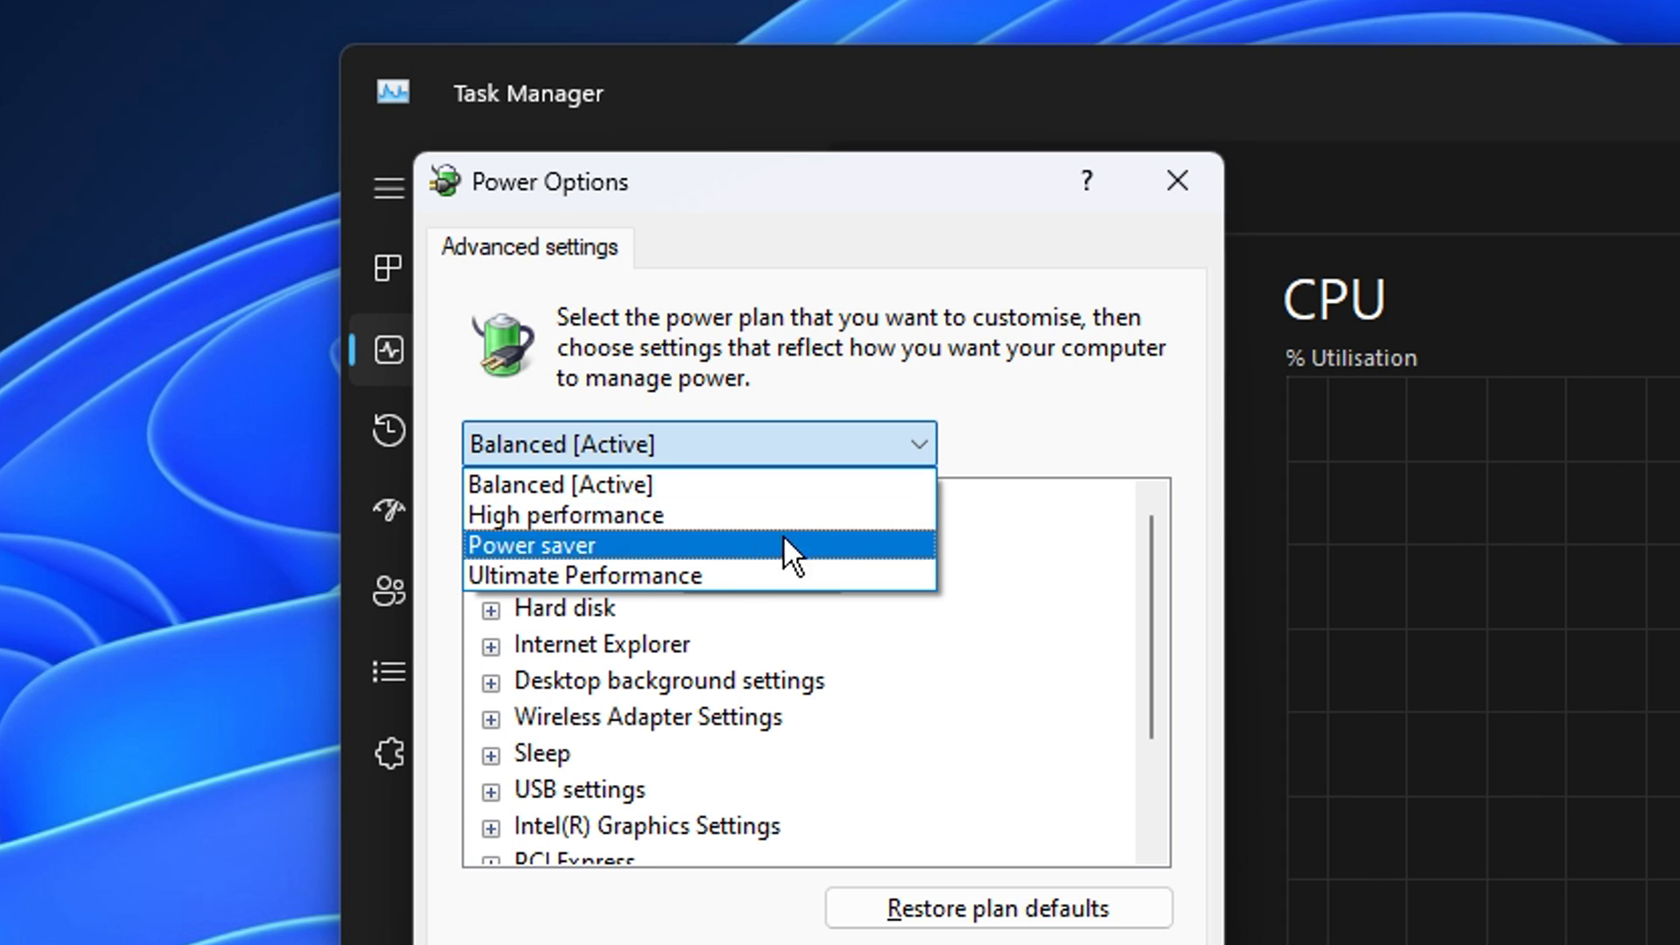
left_click(822, 450)
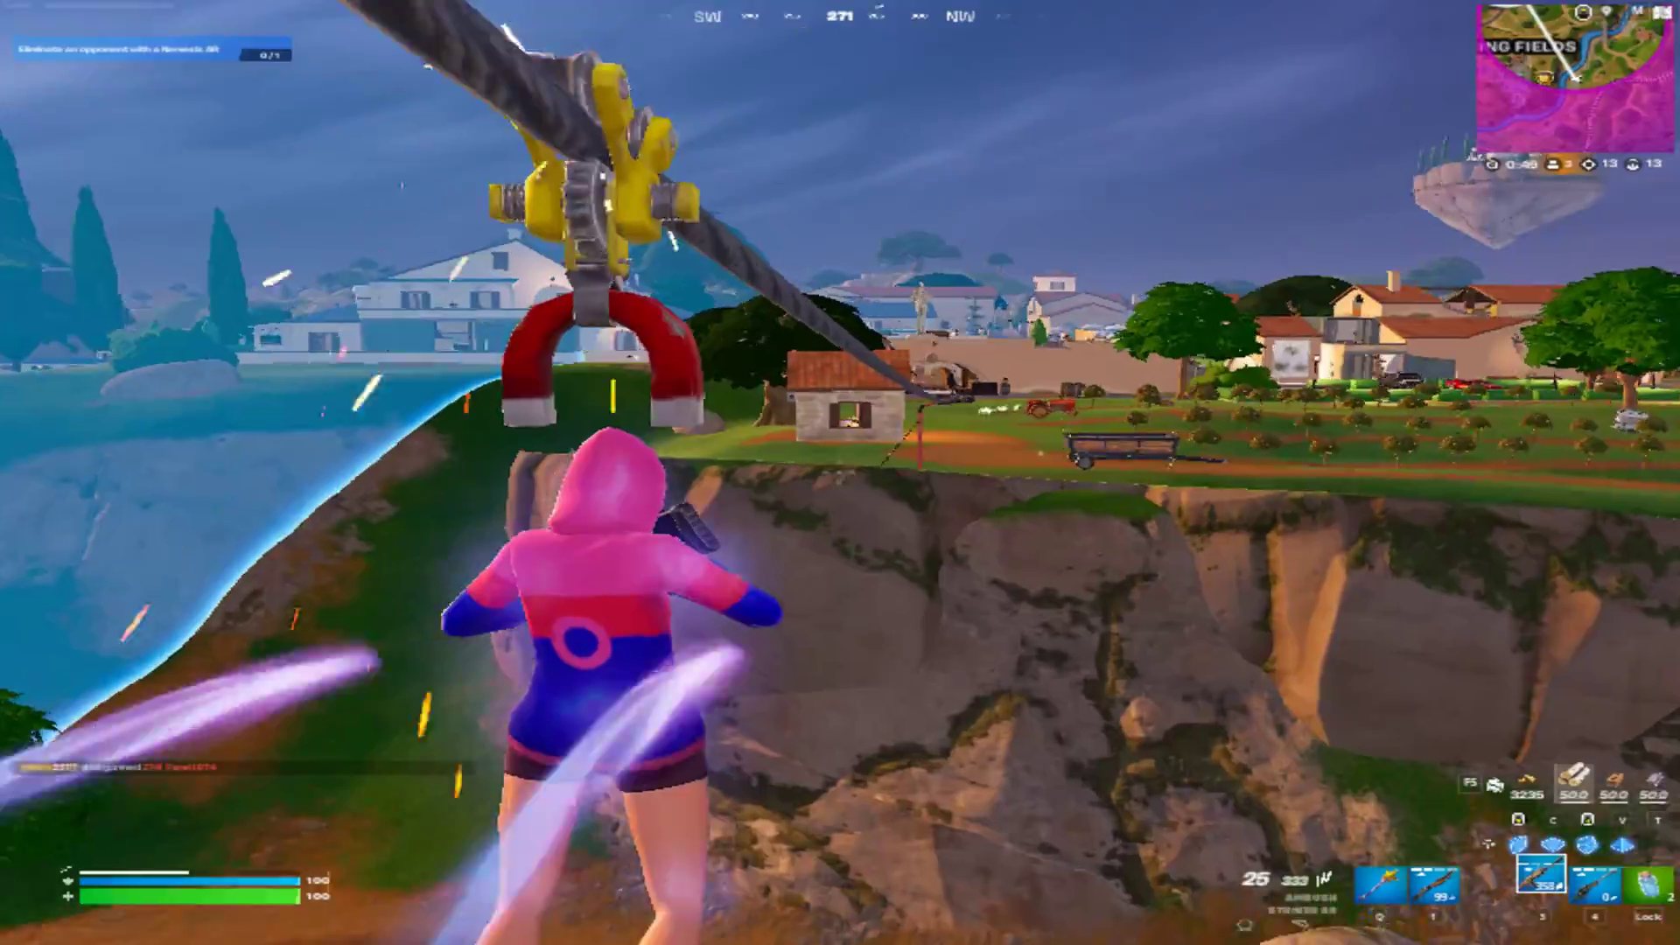
Equip the pump shotgun with hotbar key 1 while on the zipline
key("1")
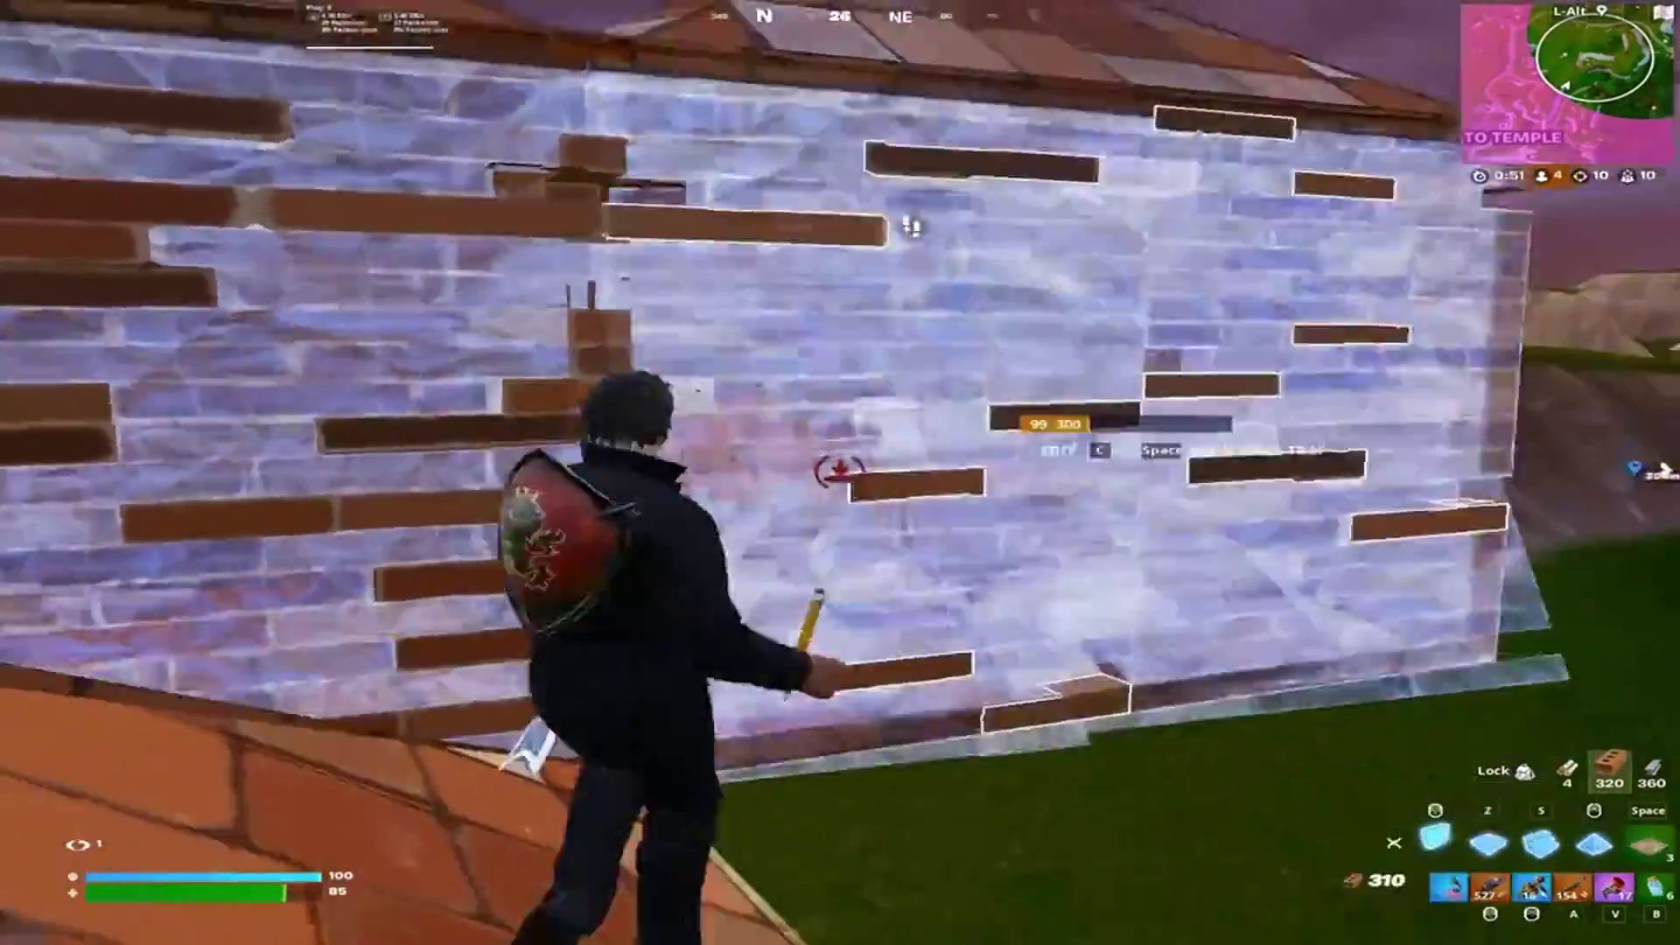
Edit the wall open, place cover walls and shoot the nearby enemy with the shotgun
key("g")
key("a")
key("z")
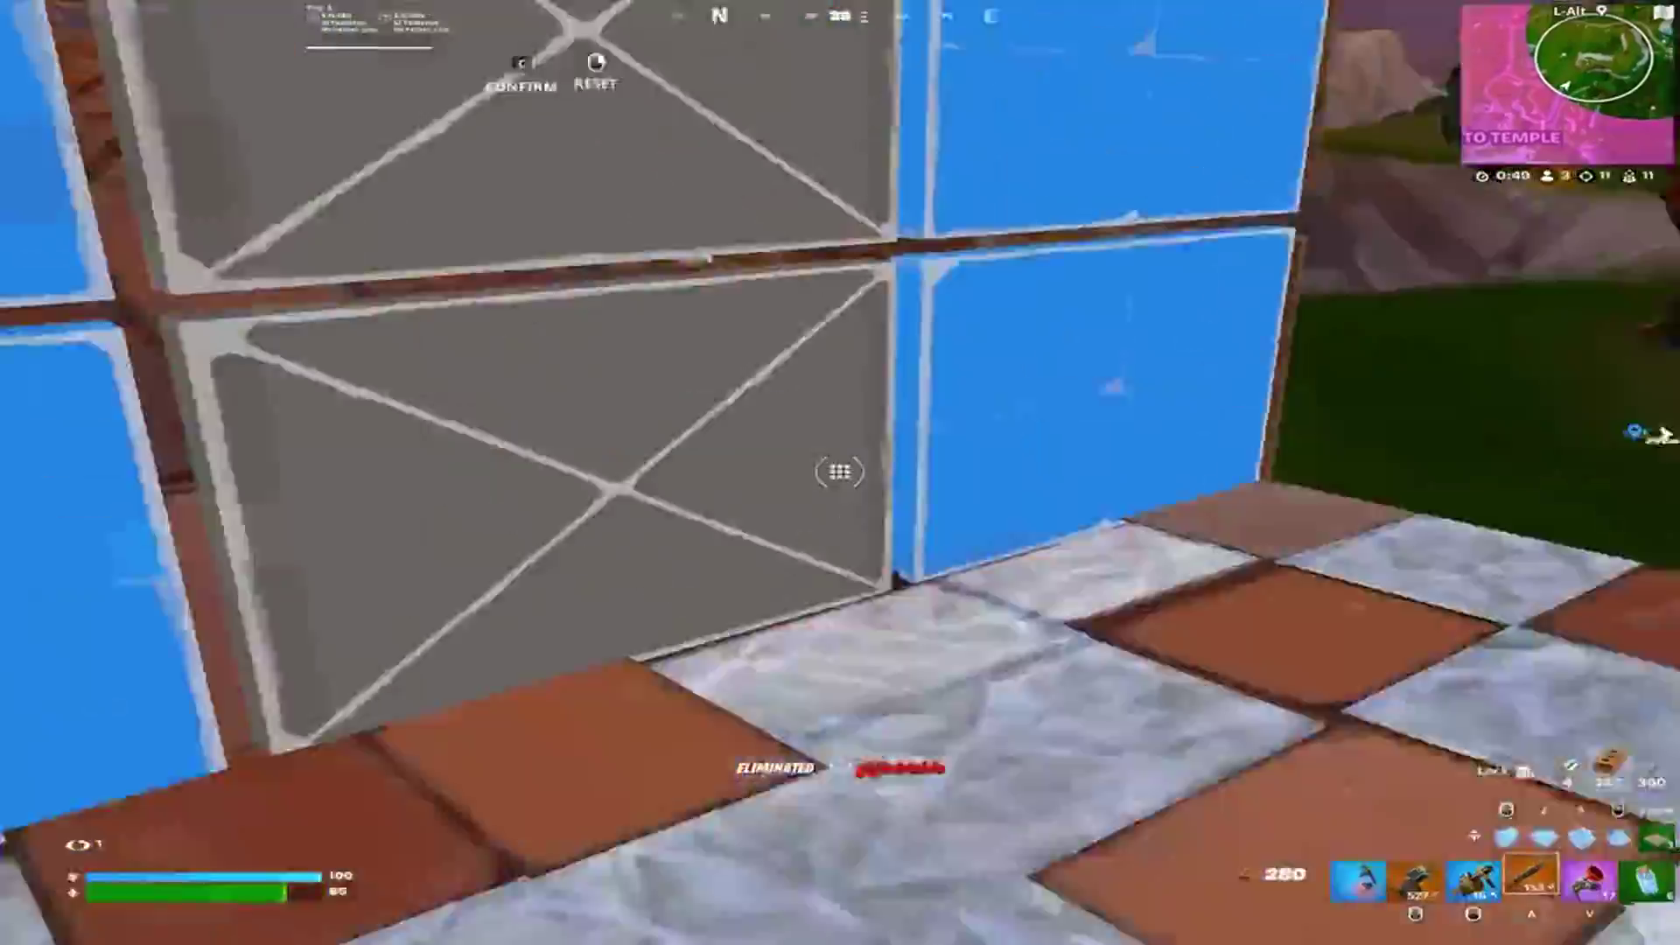
key("a")
left_click(840, 472)
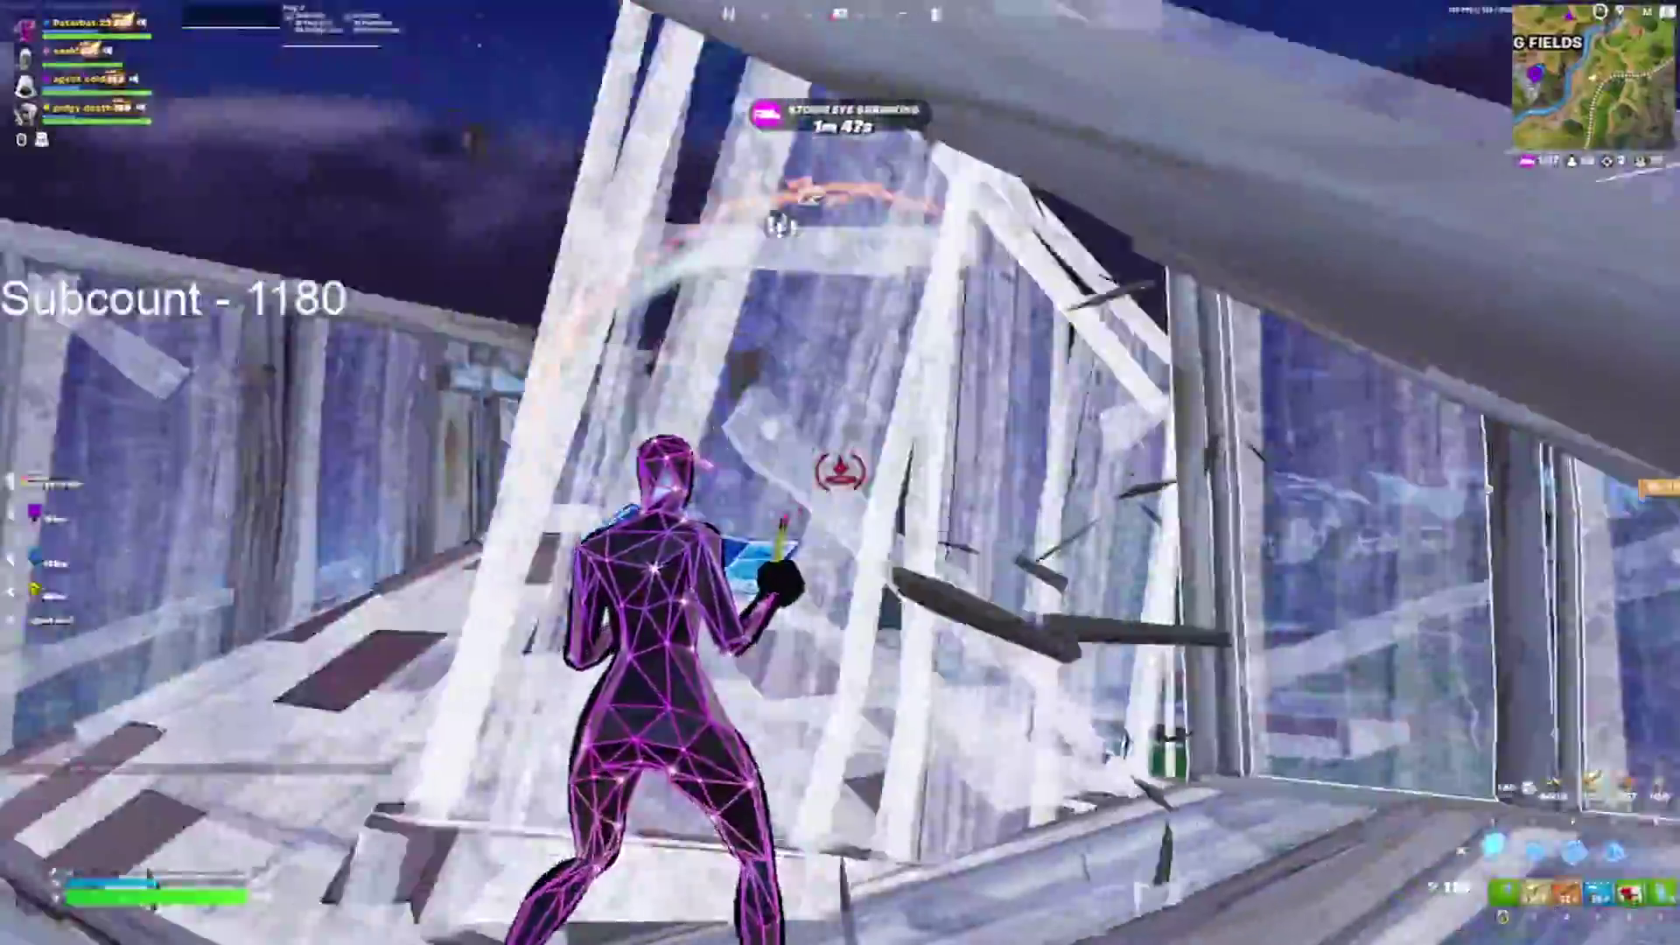
Jump onto the build and build upward with a pyramid roof, walls and ramps
key("space")
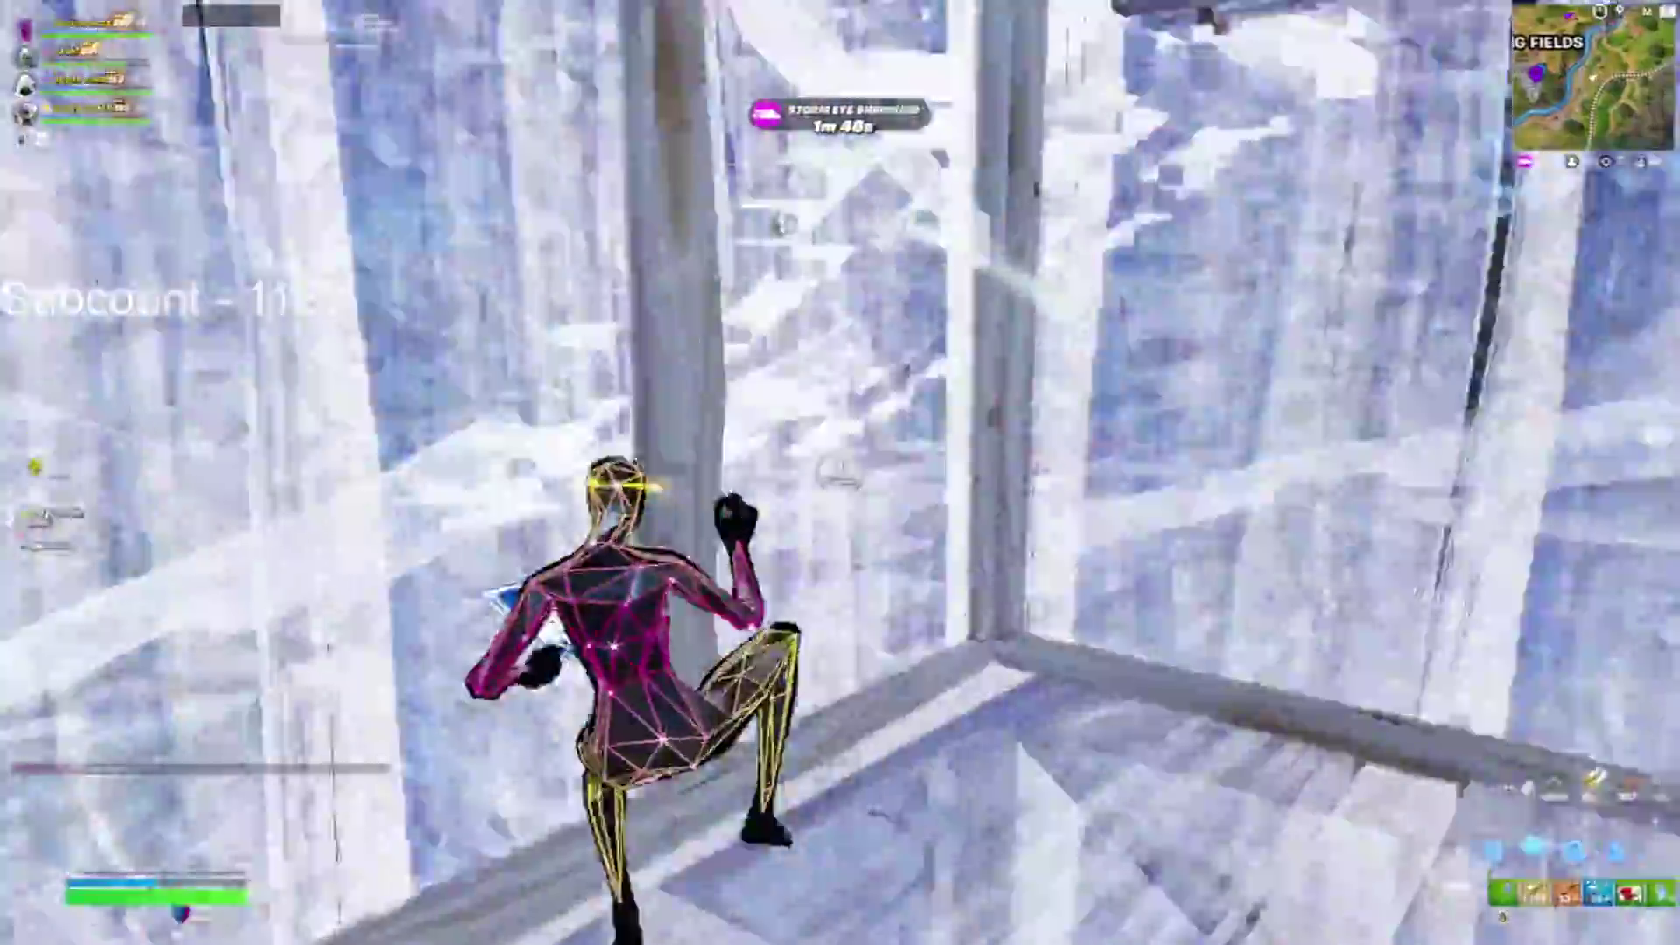
left_click(840, 472)
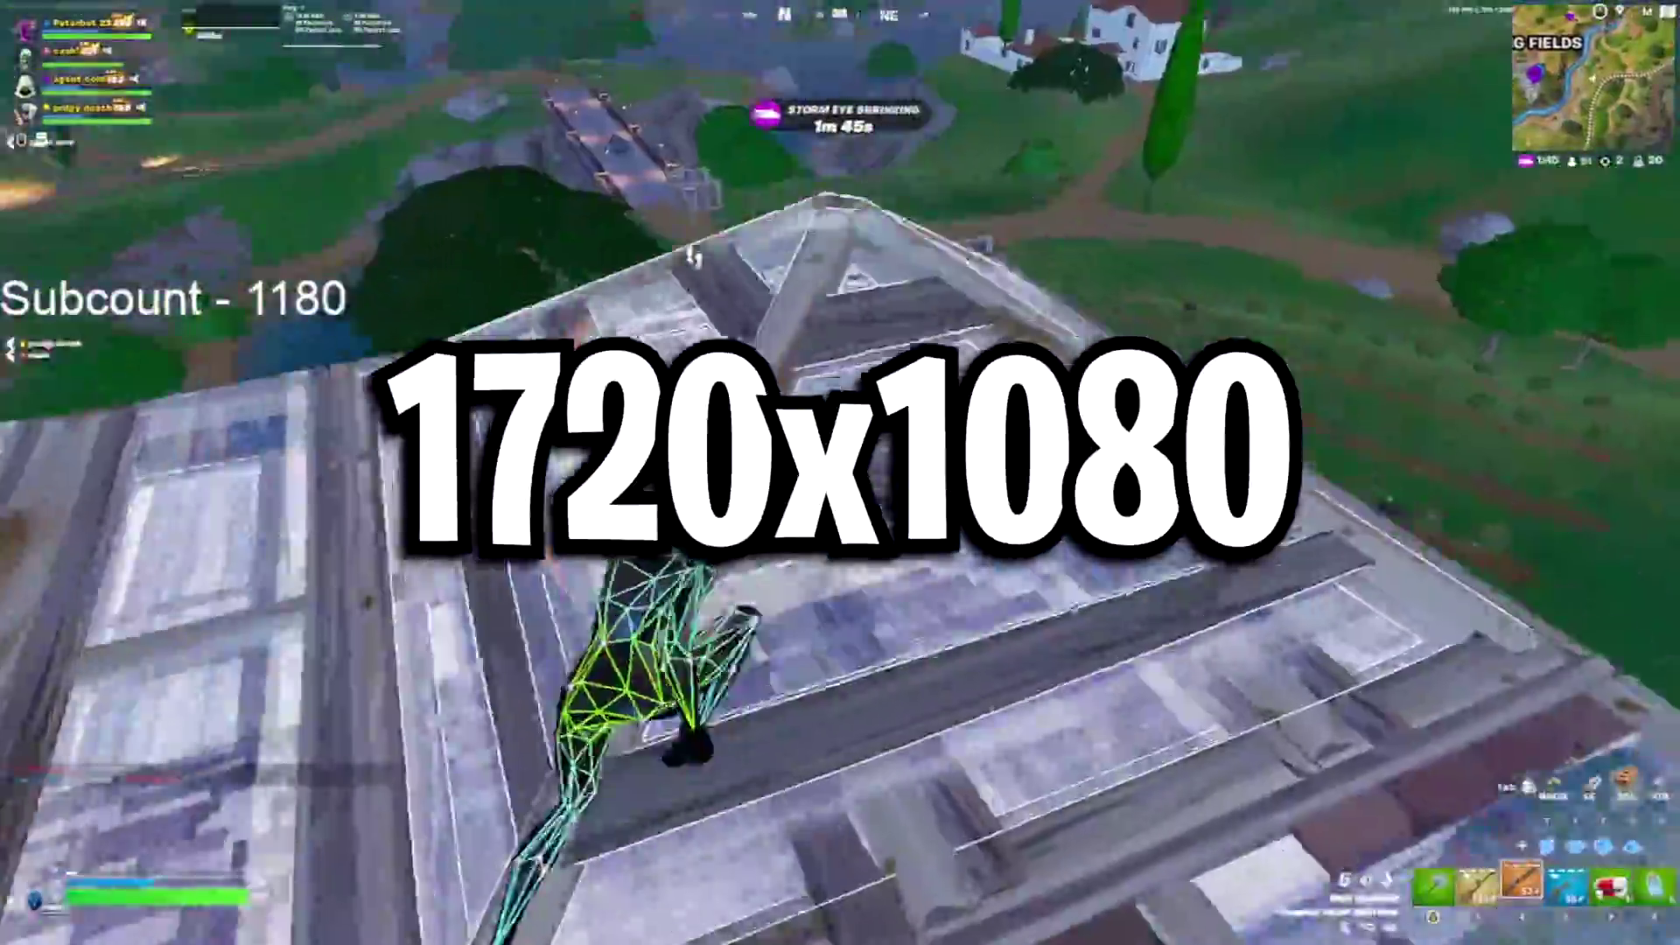
left_click(840, 472)
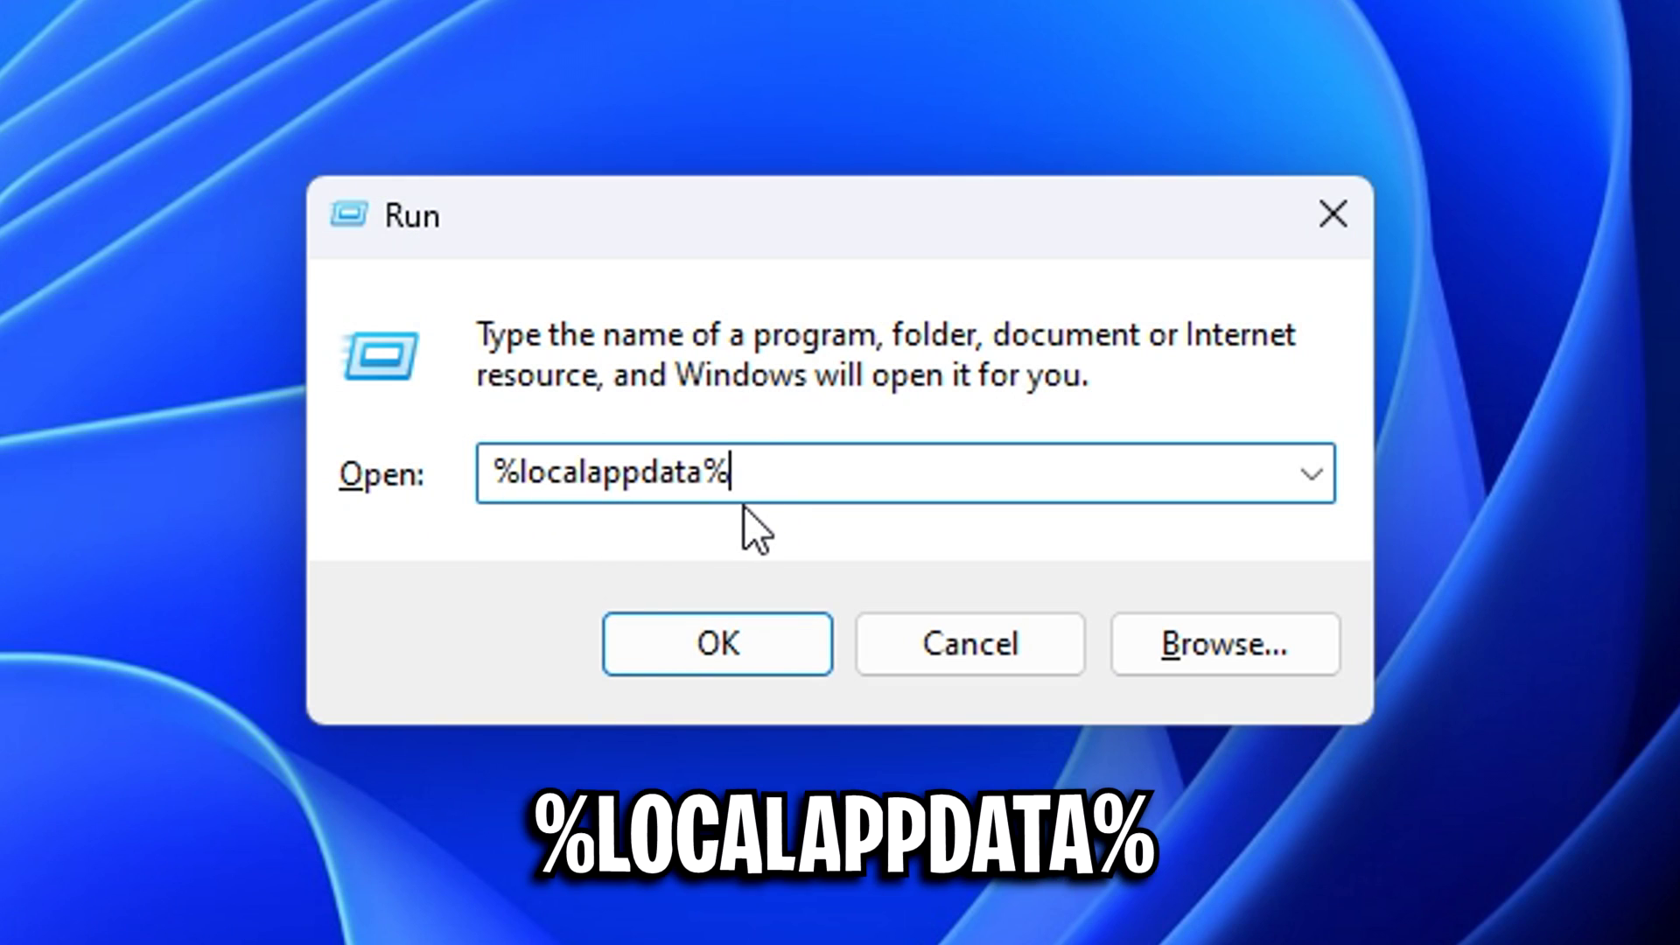
Open %localappdata% and browse to FortniteGame\Saved\Config\WindowsClient
key("Return")
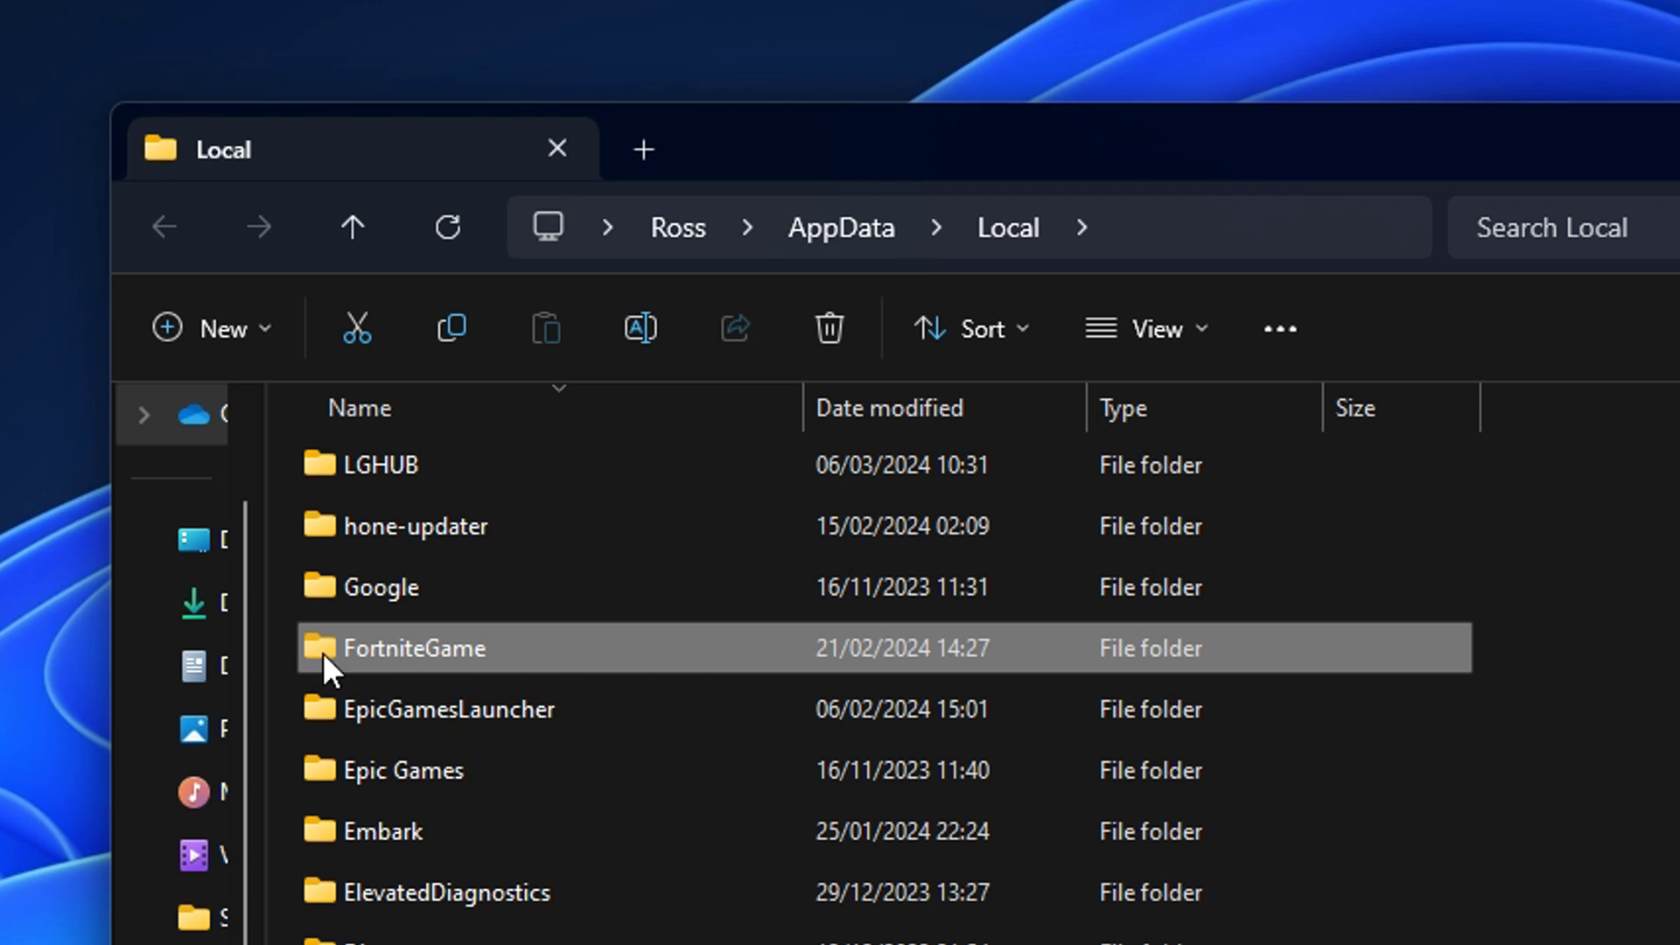
double_click(608, 646)
double_click(516, 477)
double_click(551, 528)
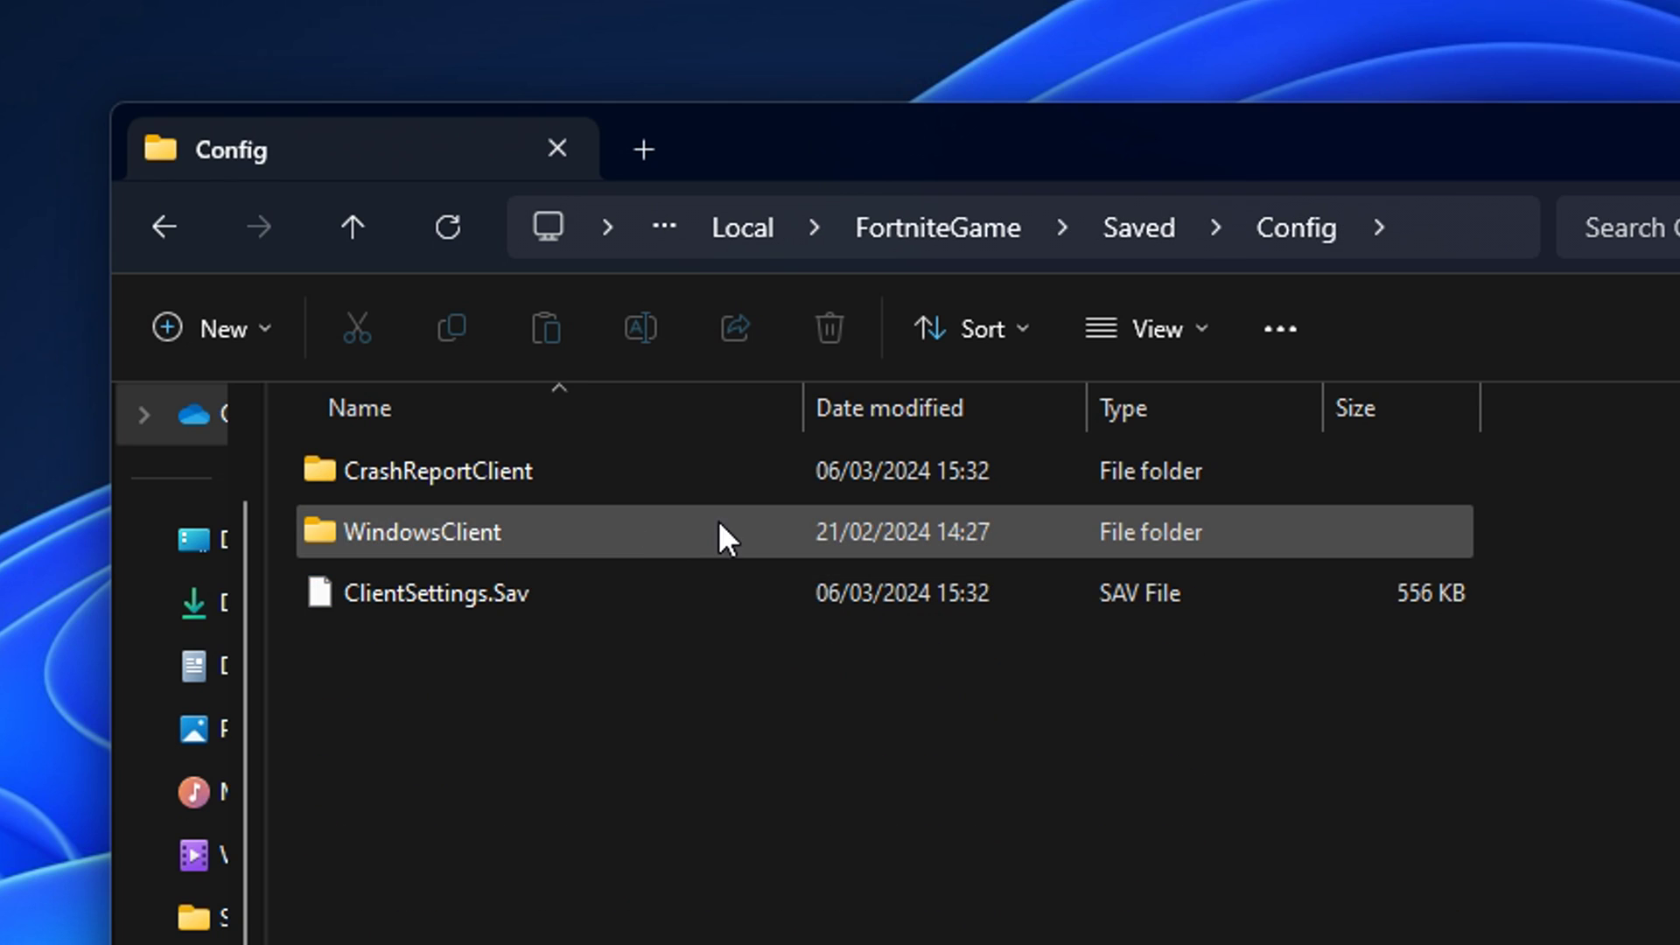
double_click(632, 532)
Check GameUserSettings' properties without changes, then open the file in Notepad
left_click(543, 469)
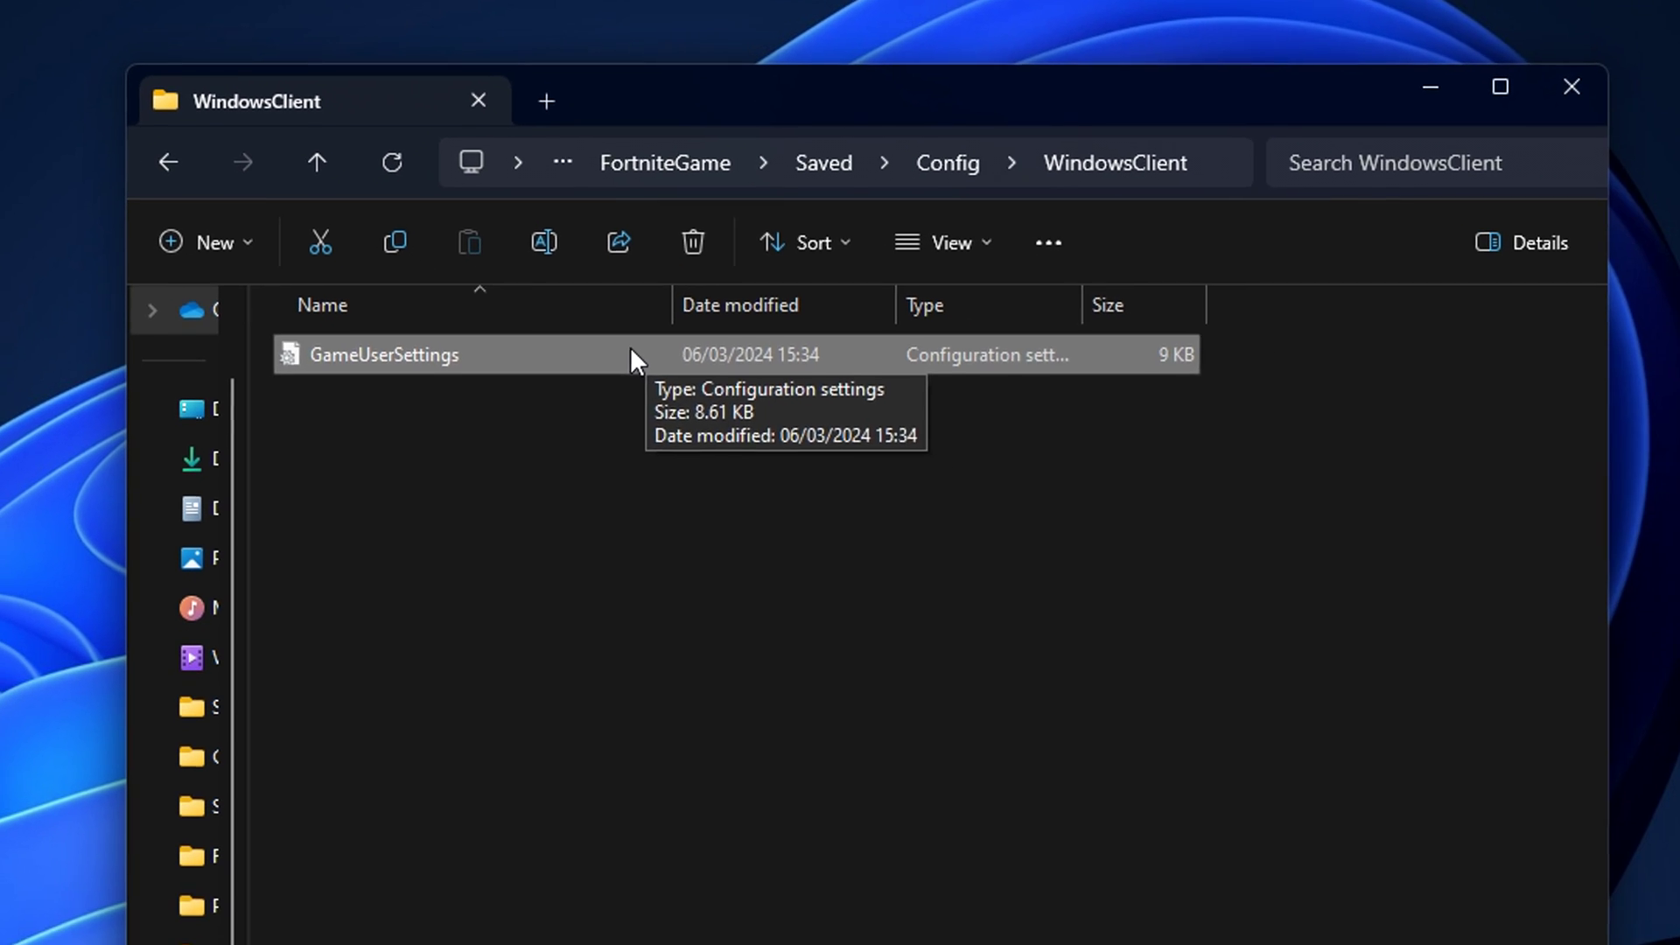
right_click(751, 469)
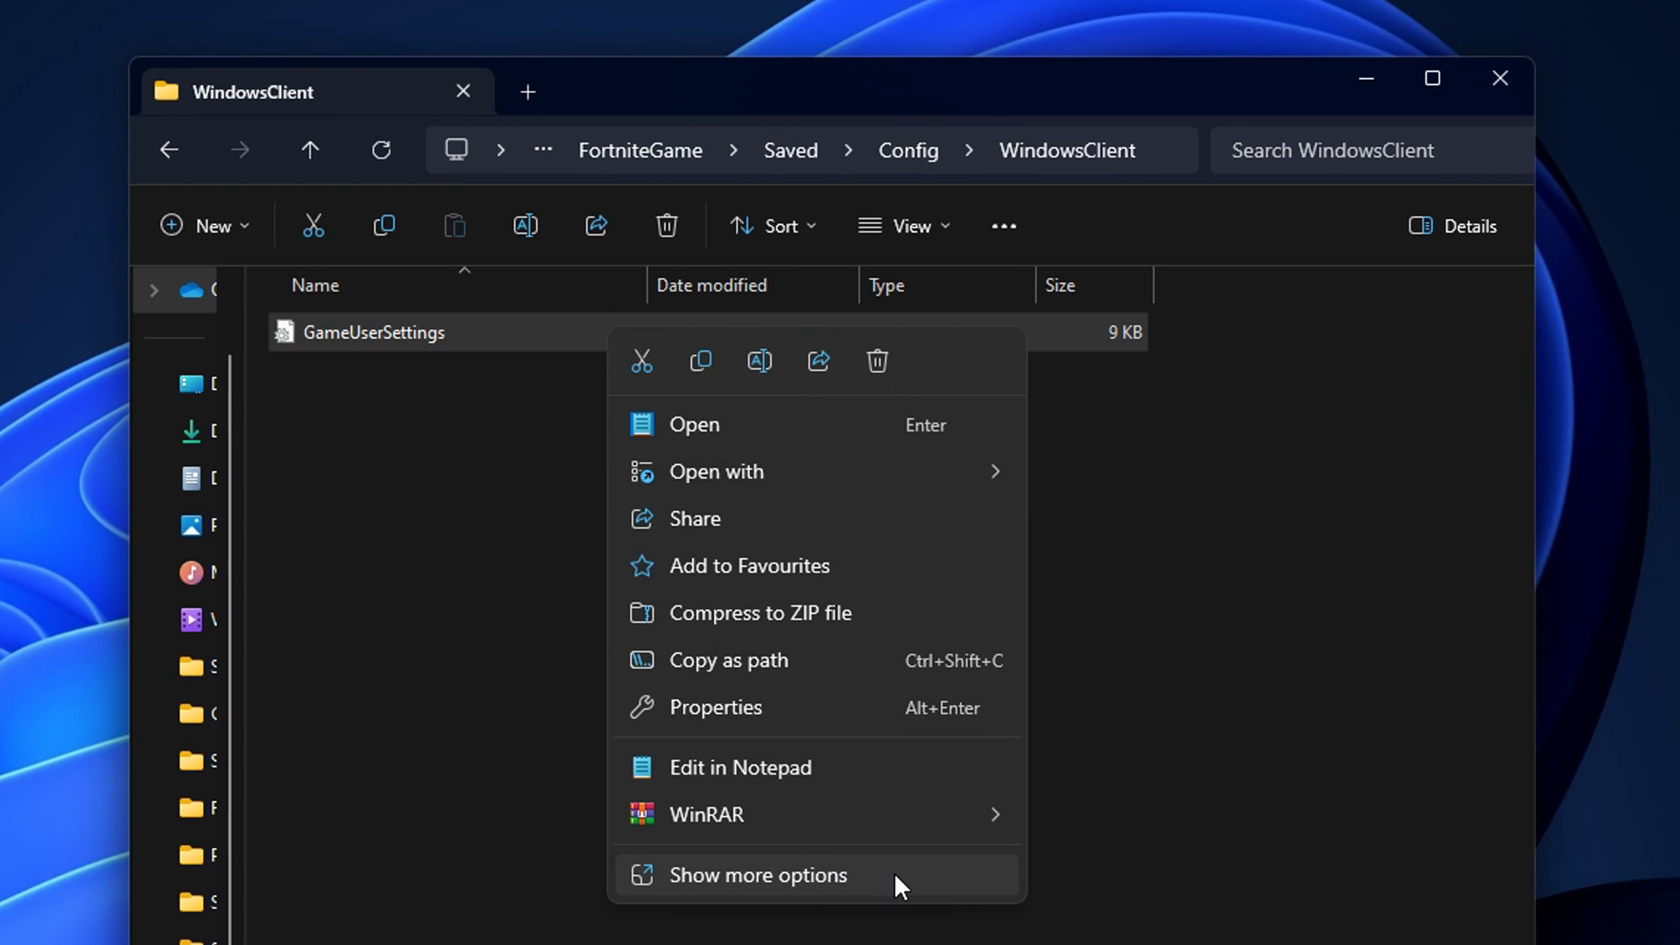
left_click(954, 875)
left_click(1041, 734)
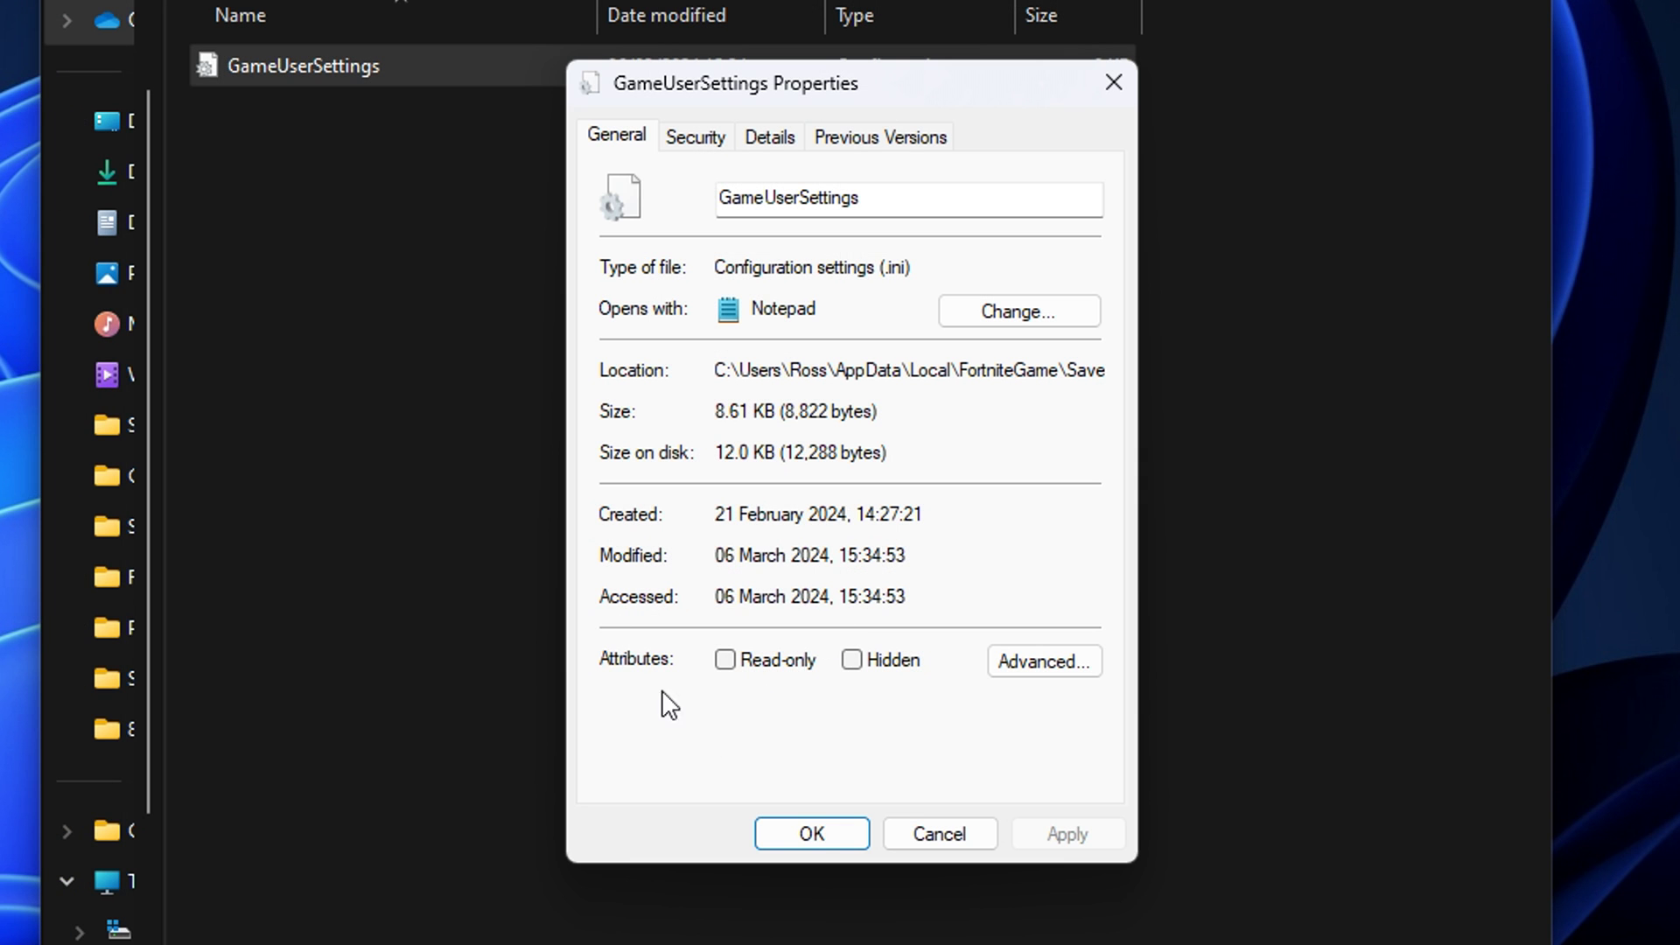
left_click(939, 832)
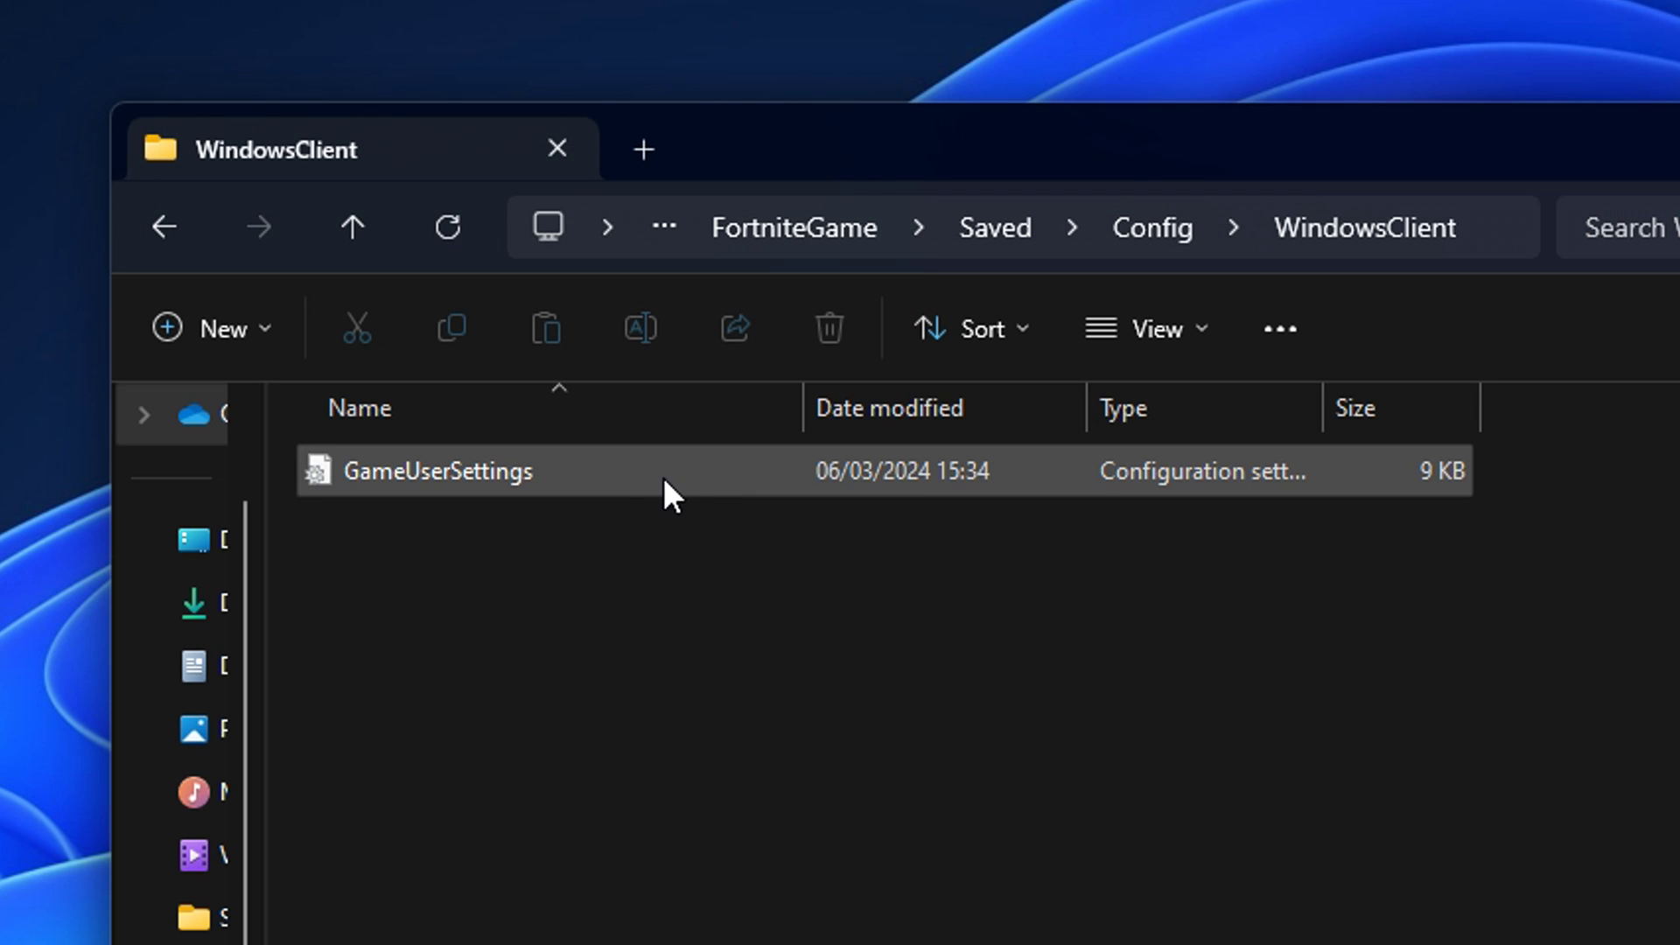
double_click(600, 472)
scroll(1263, 507, "down", 20)
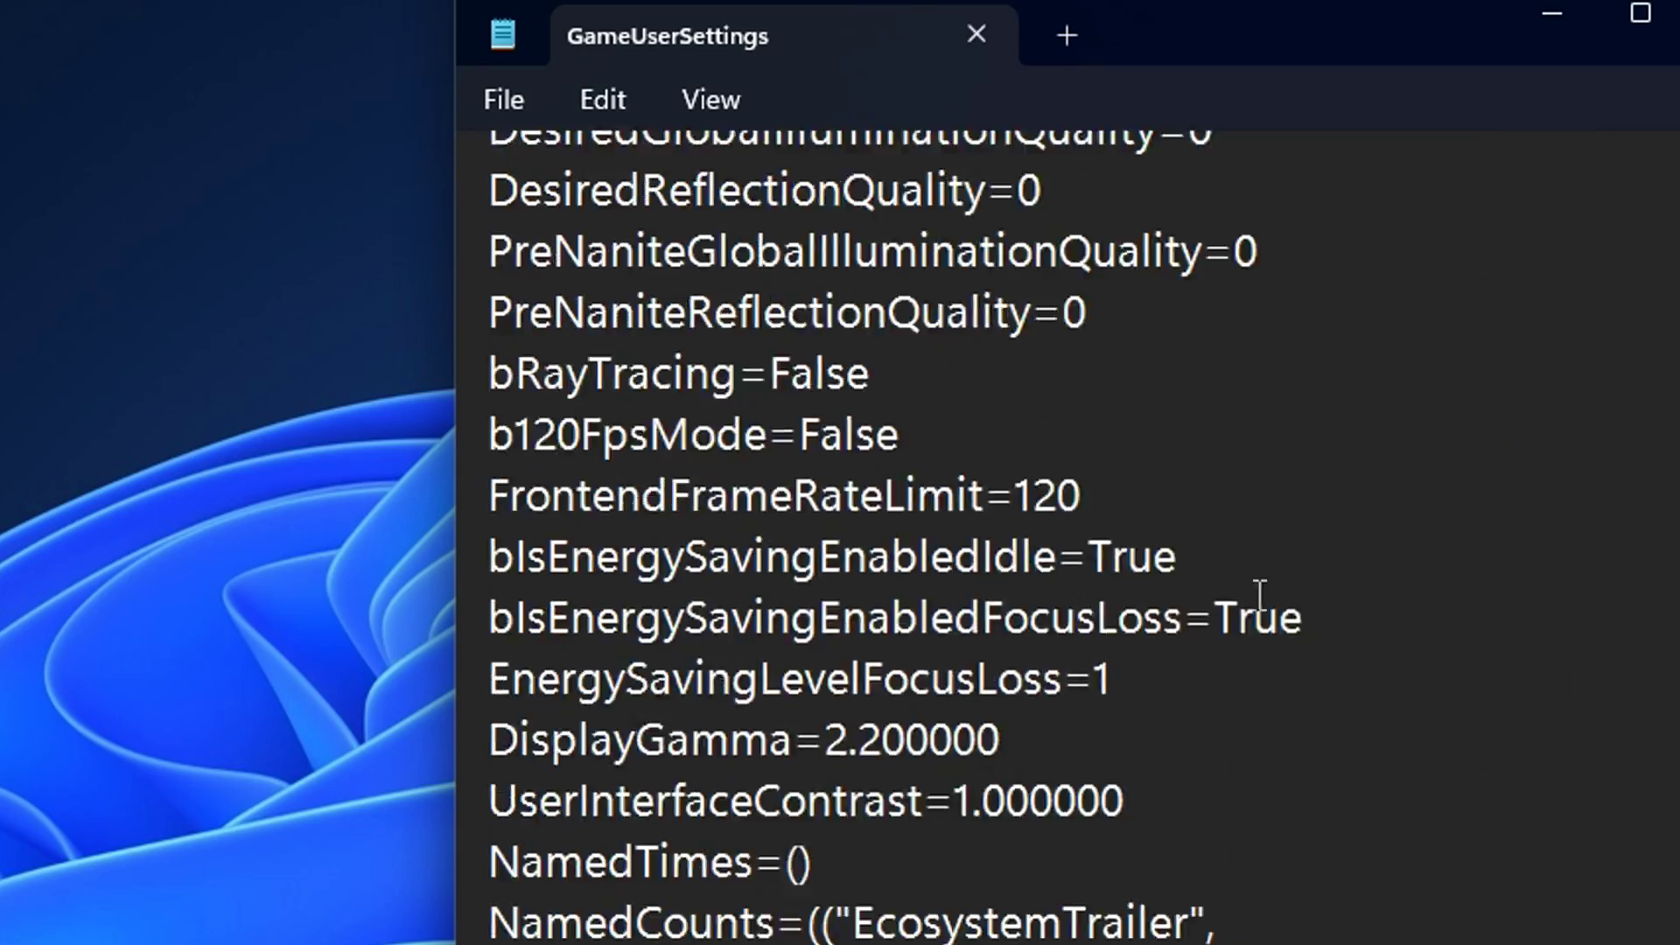
Change the ResolutionSize and DesiredScreen width and height values to 800 and 600
scroll(1284, 739, "down", 15)
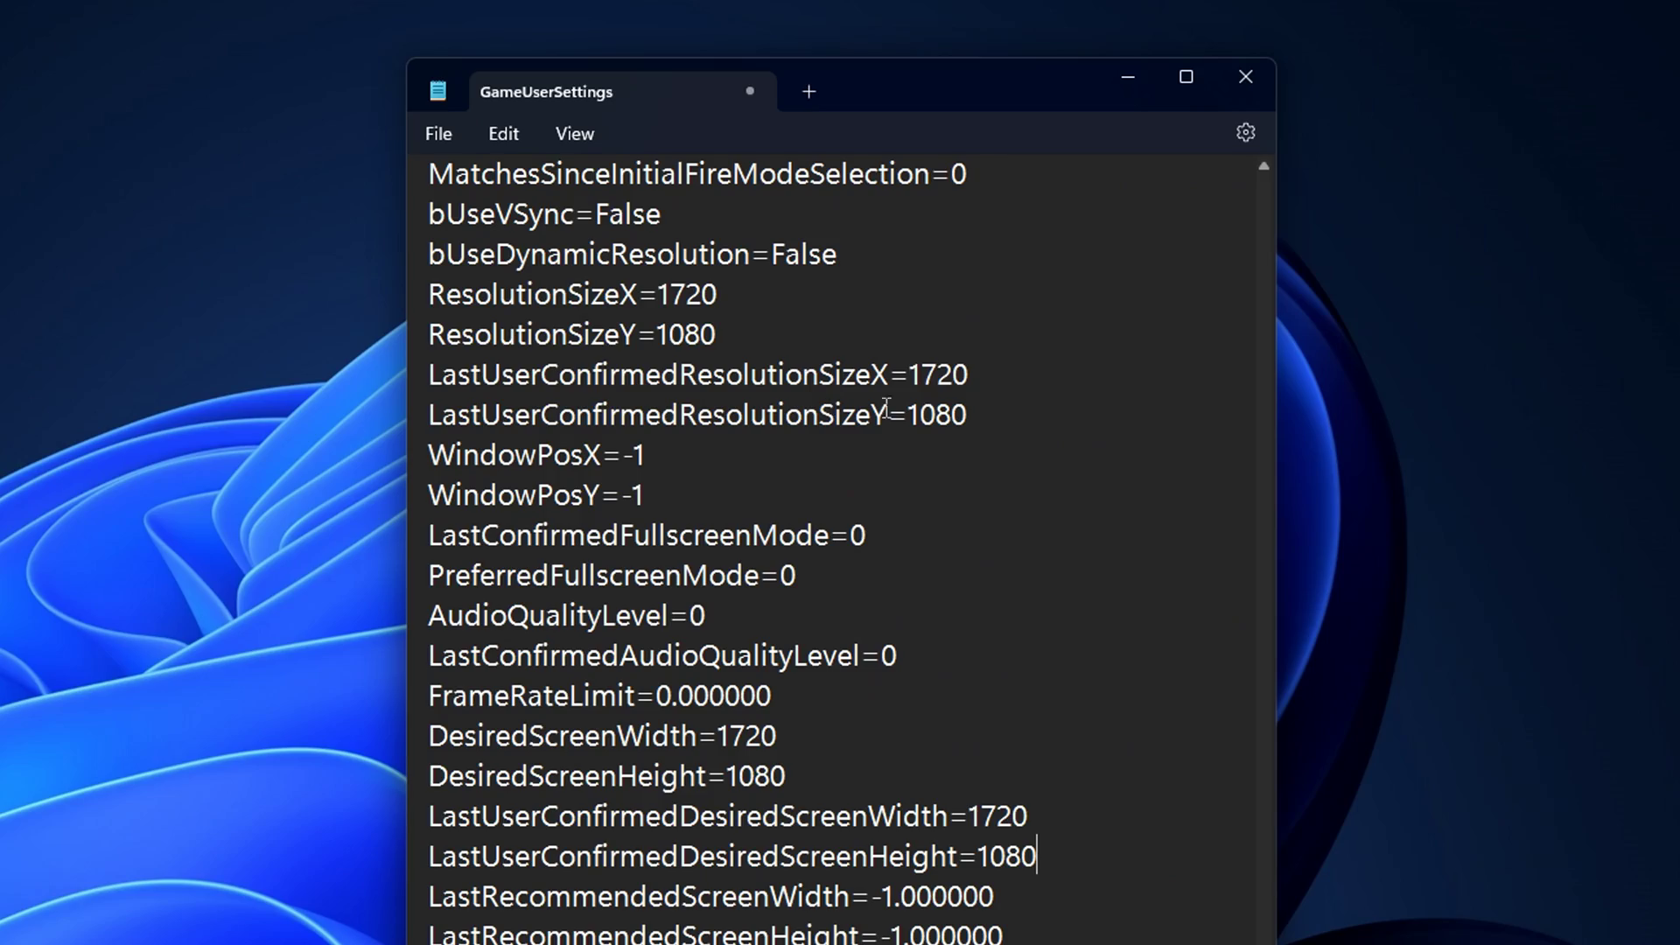
left_click_drag(435, 282, 1012, 419)
left_click_drag(436, 733, 1074, 857)
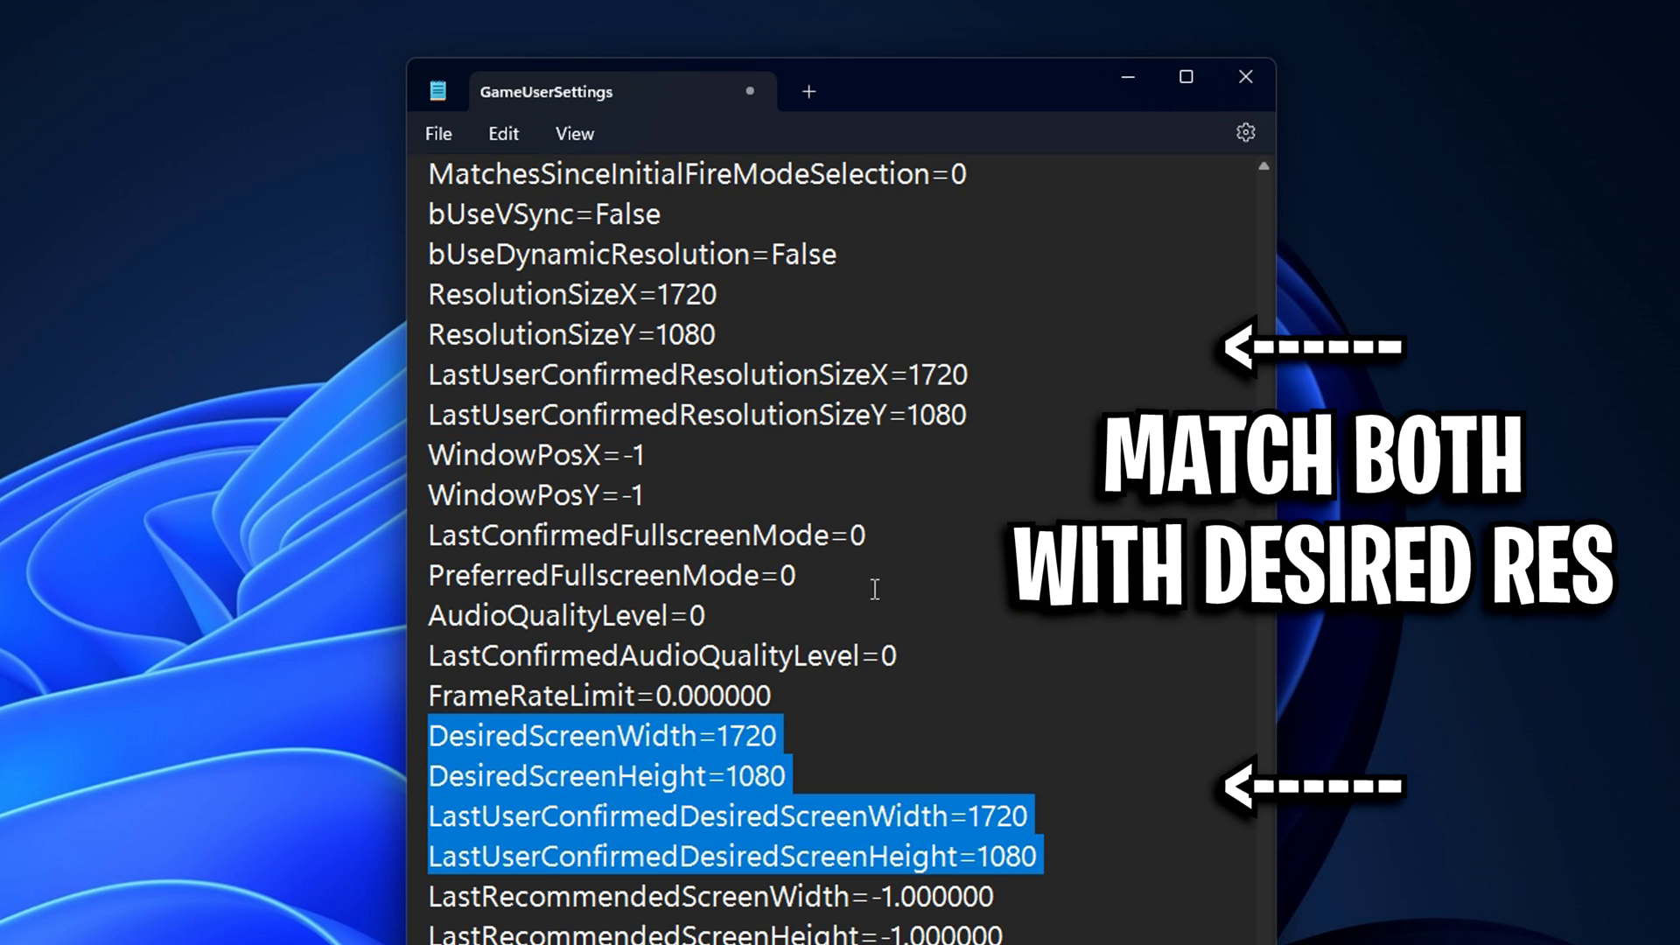
left_click_drag(658, 294, 716, 295)
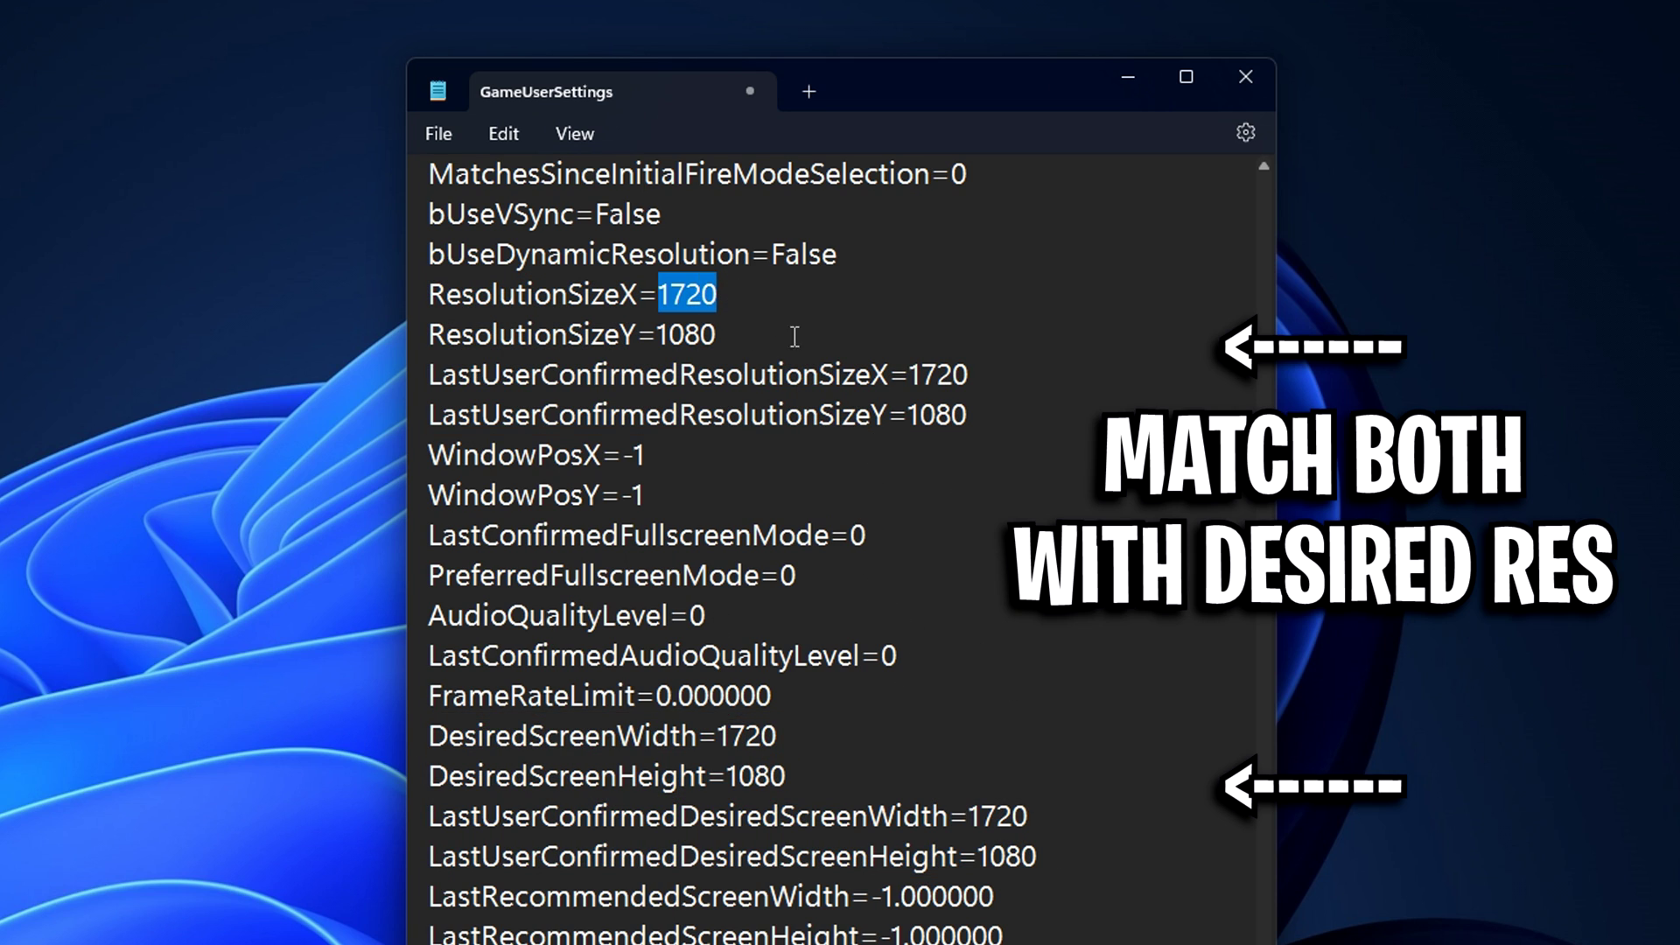
left_click_drag(910, 367, 965, 378)
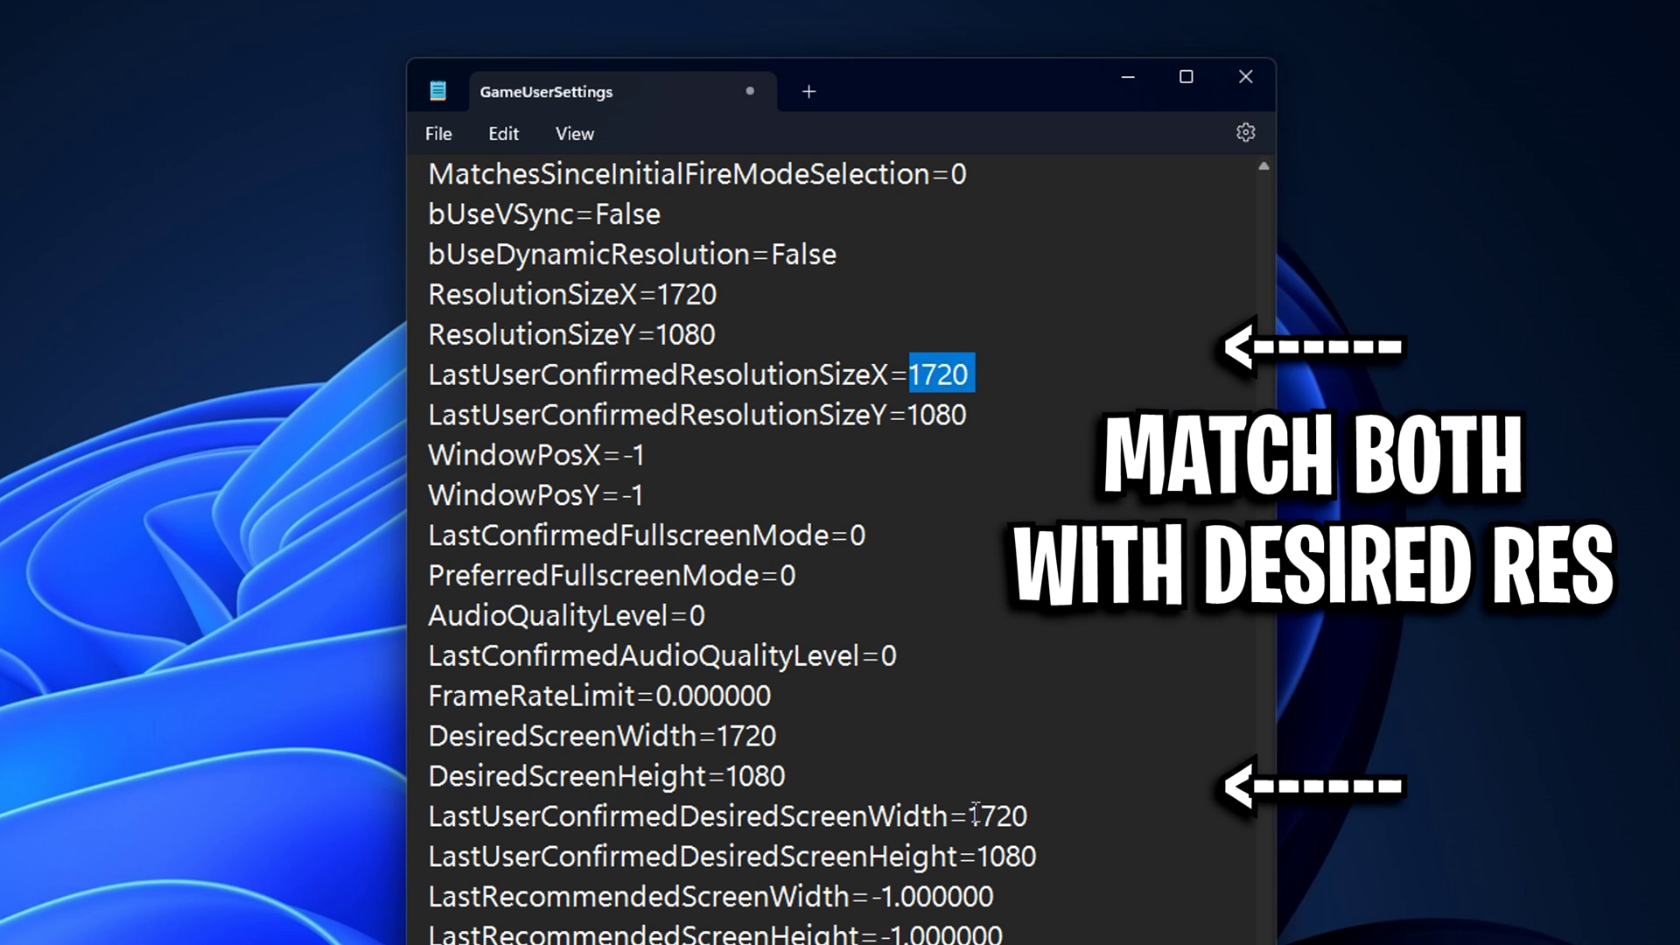
left_click_drag(971, 815, 1032, 816)
left_click(729, 736)
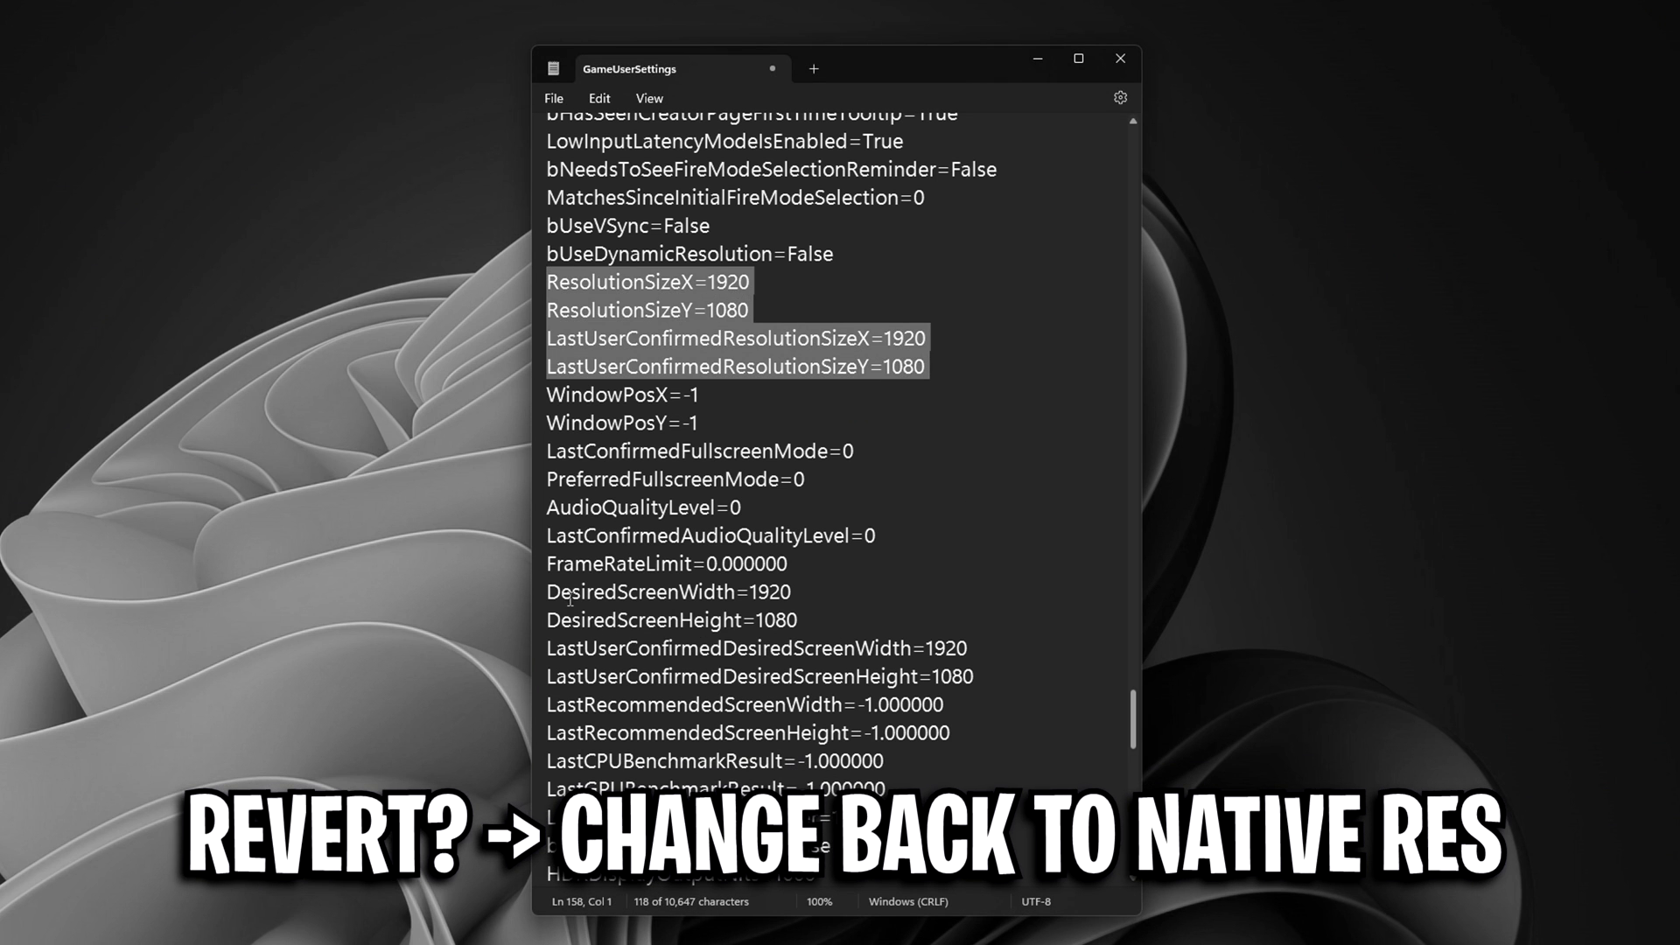
left_click_drag(550, 591, 1027, 685)
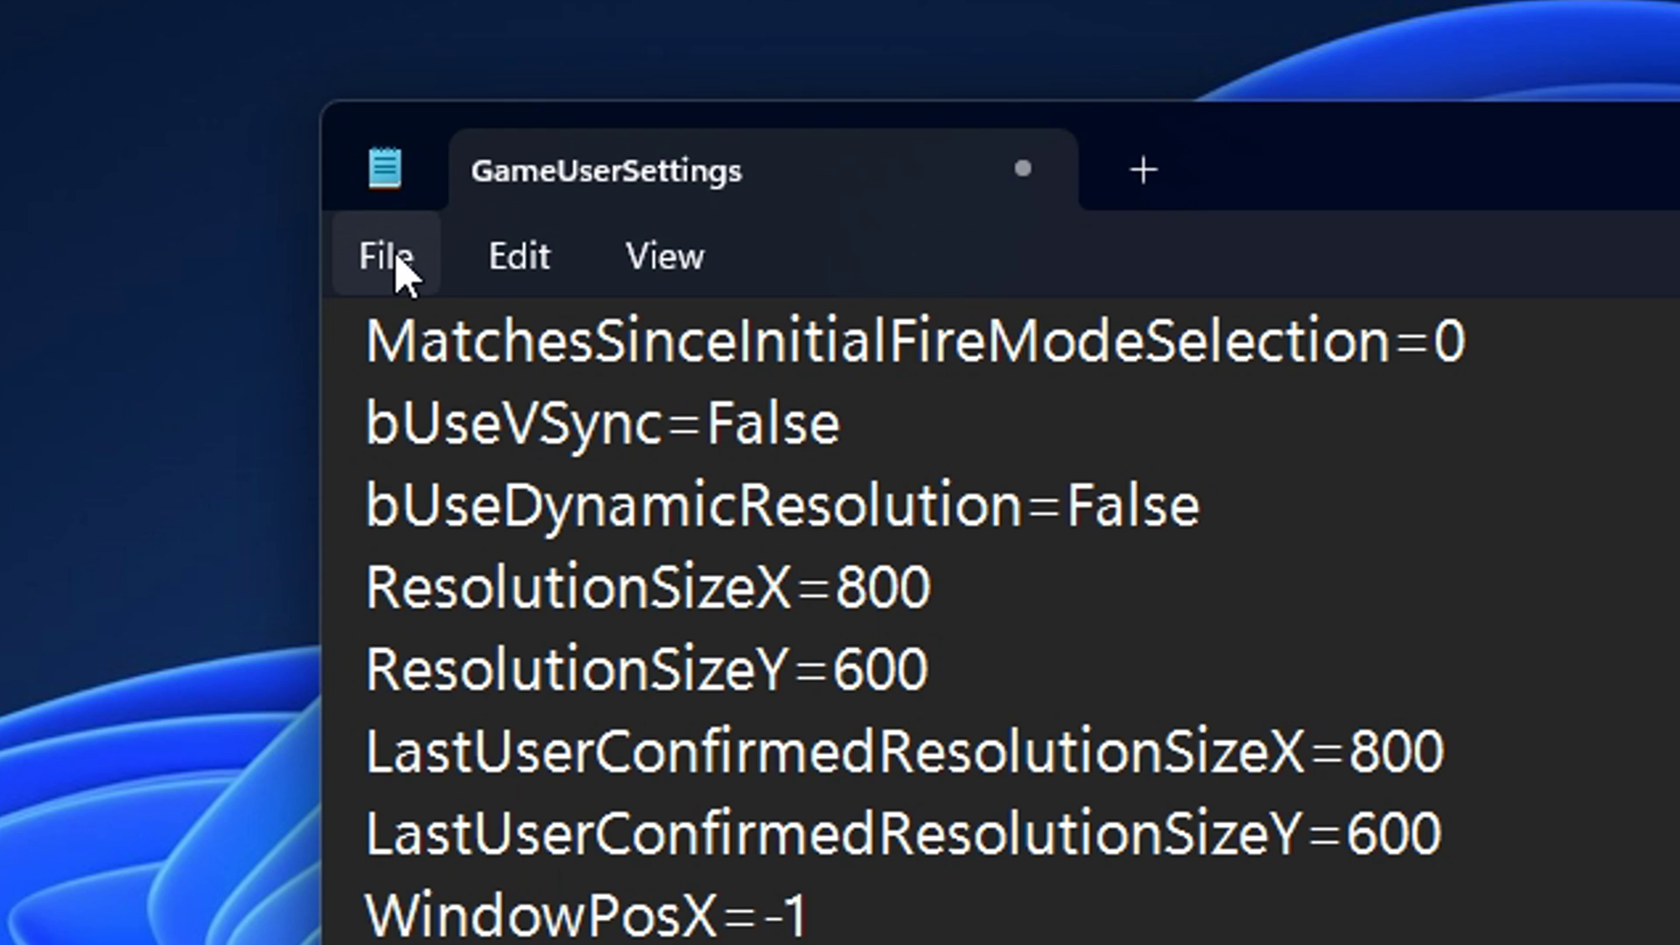
Save GameUserSettings, then open its Properties dialog from the full context menu
left_click(557, 99)
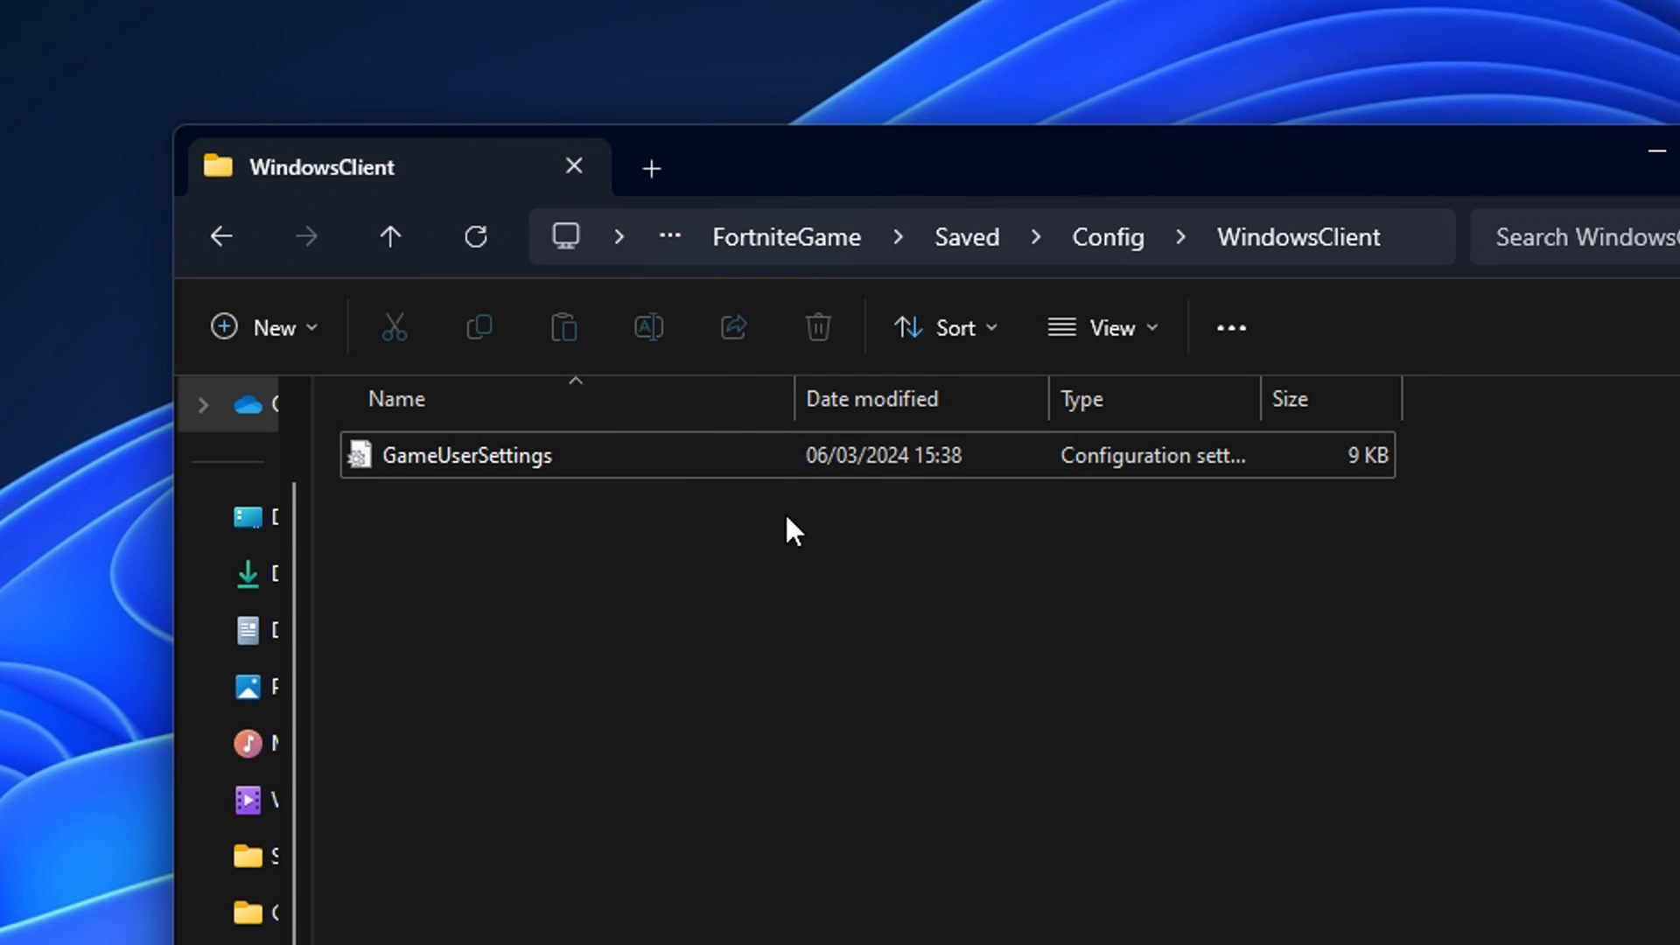
left_click(615, 461)
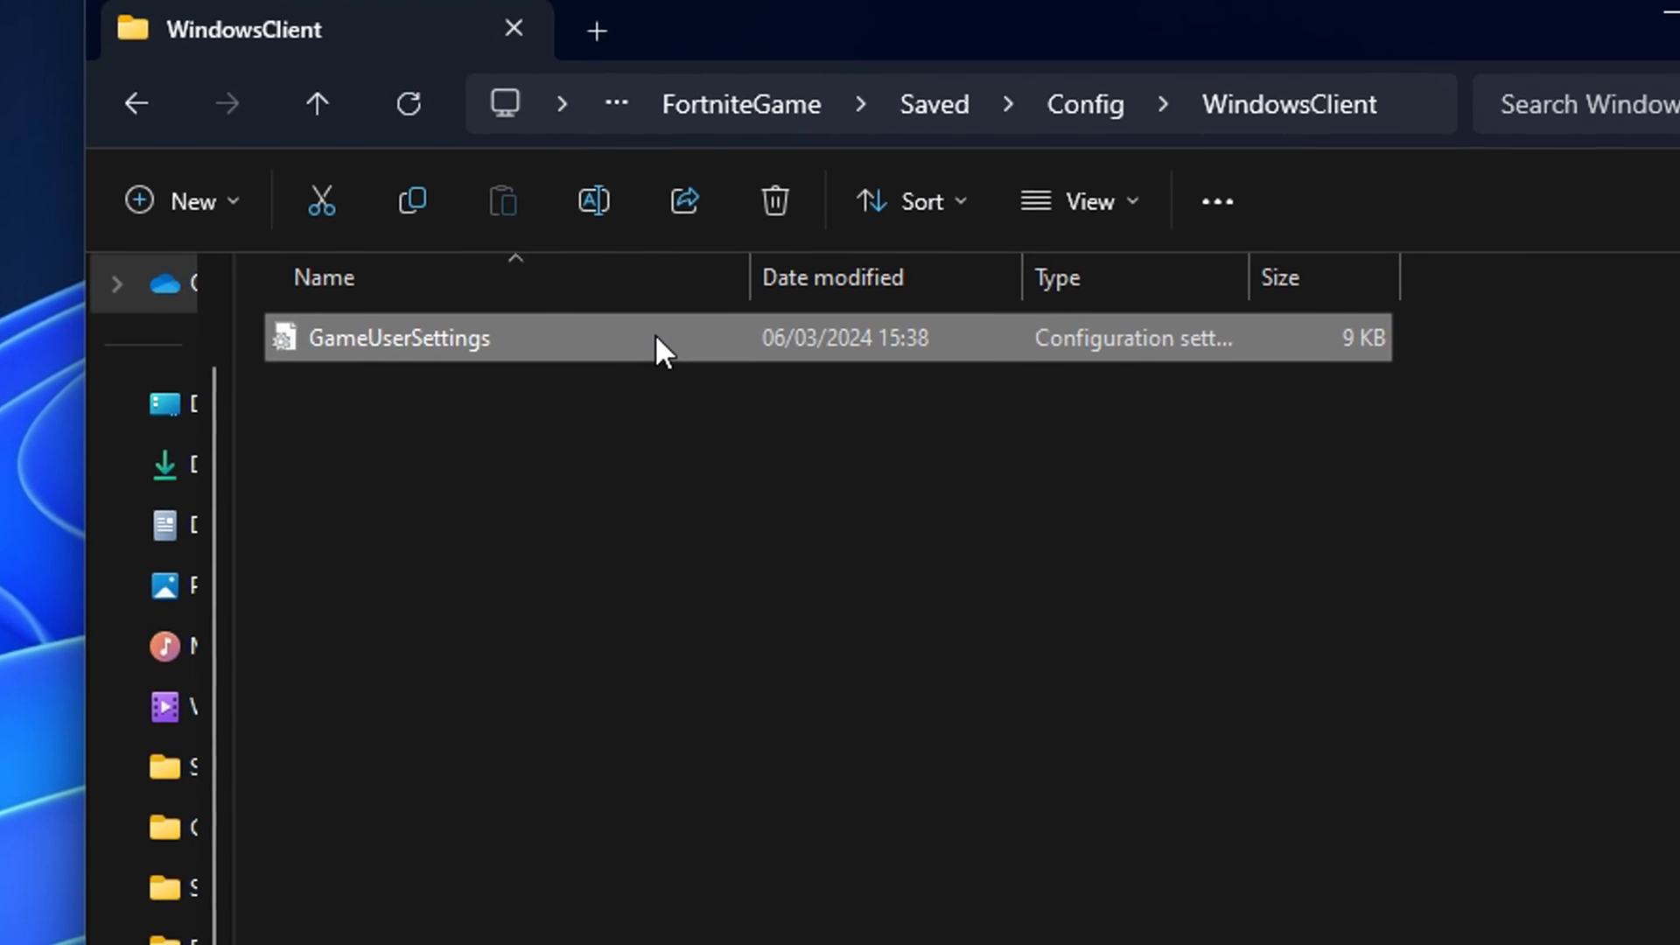
right_click(661, 339)
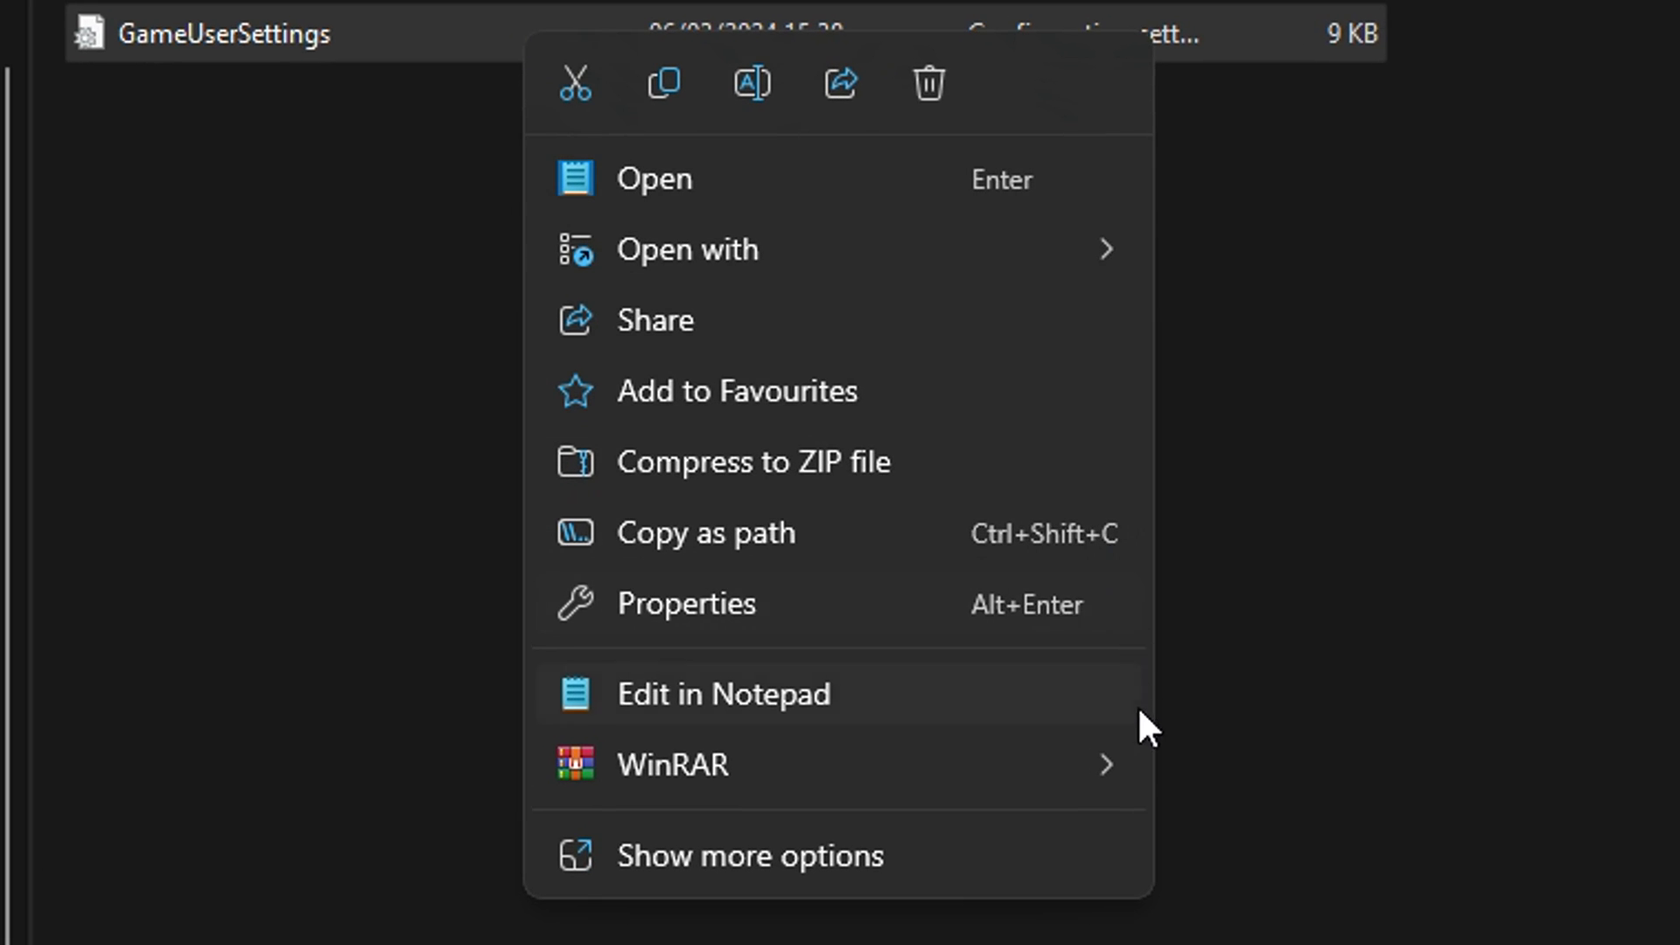
left_click(1048, 852)
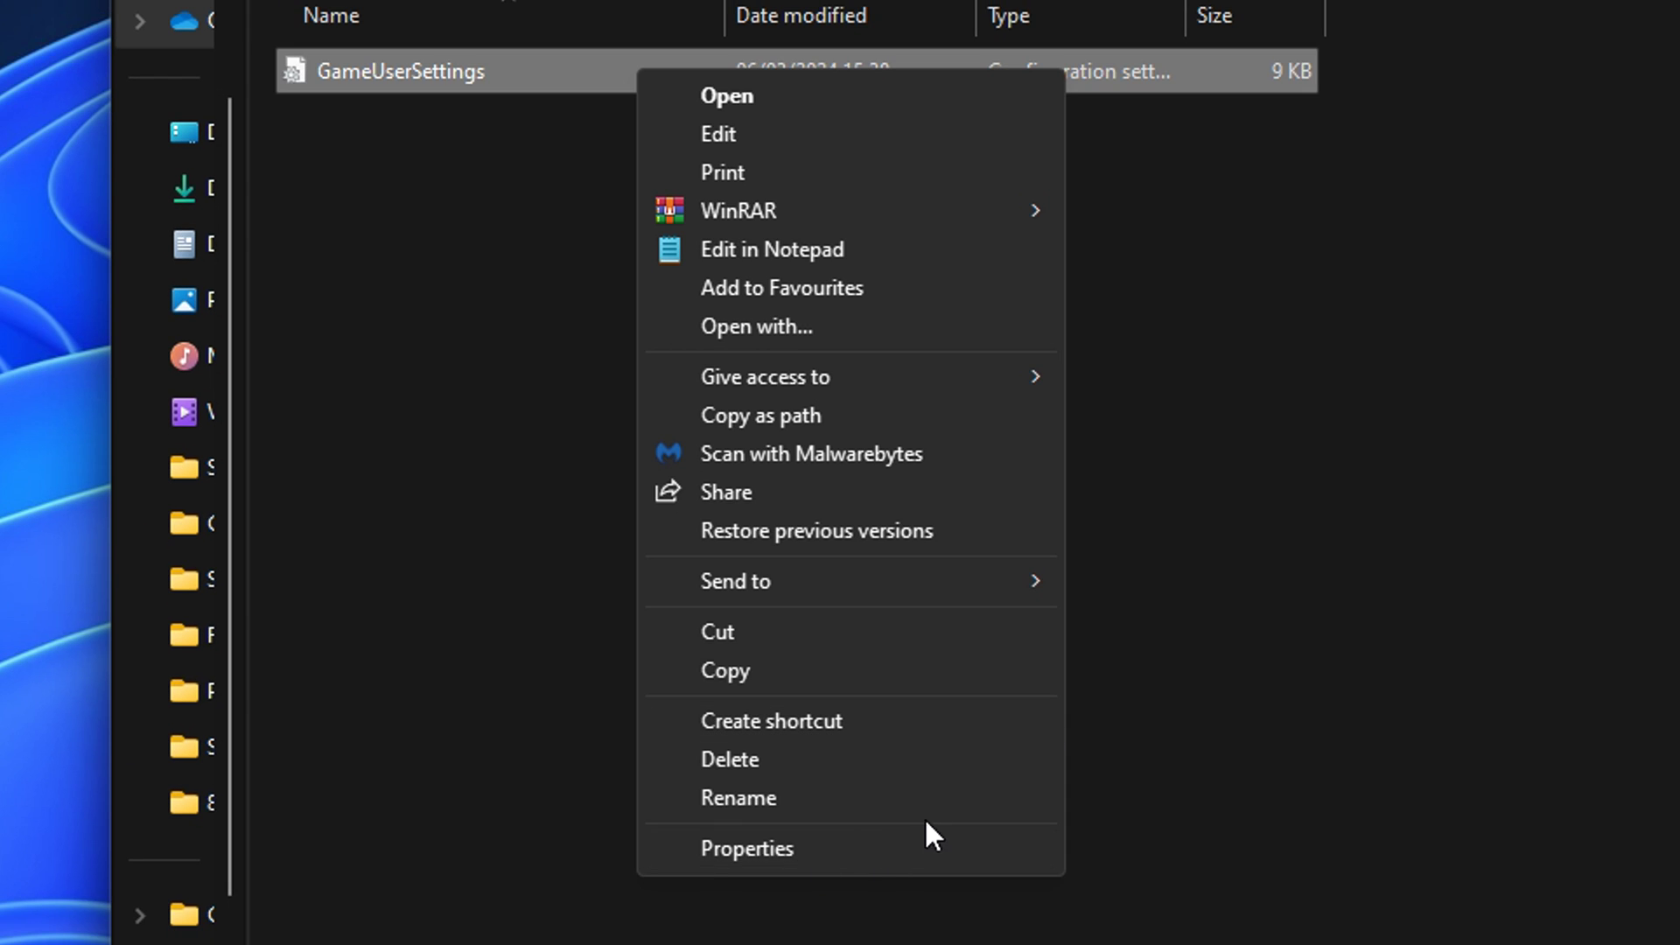
left_click(960, 846)
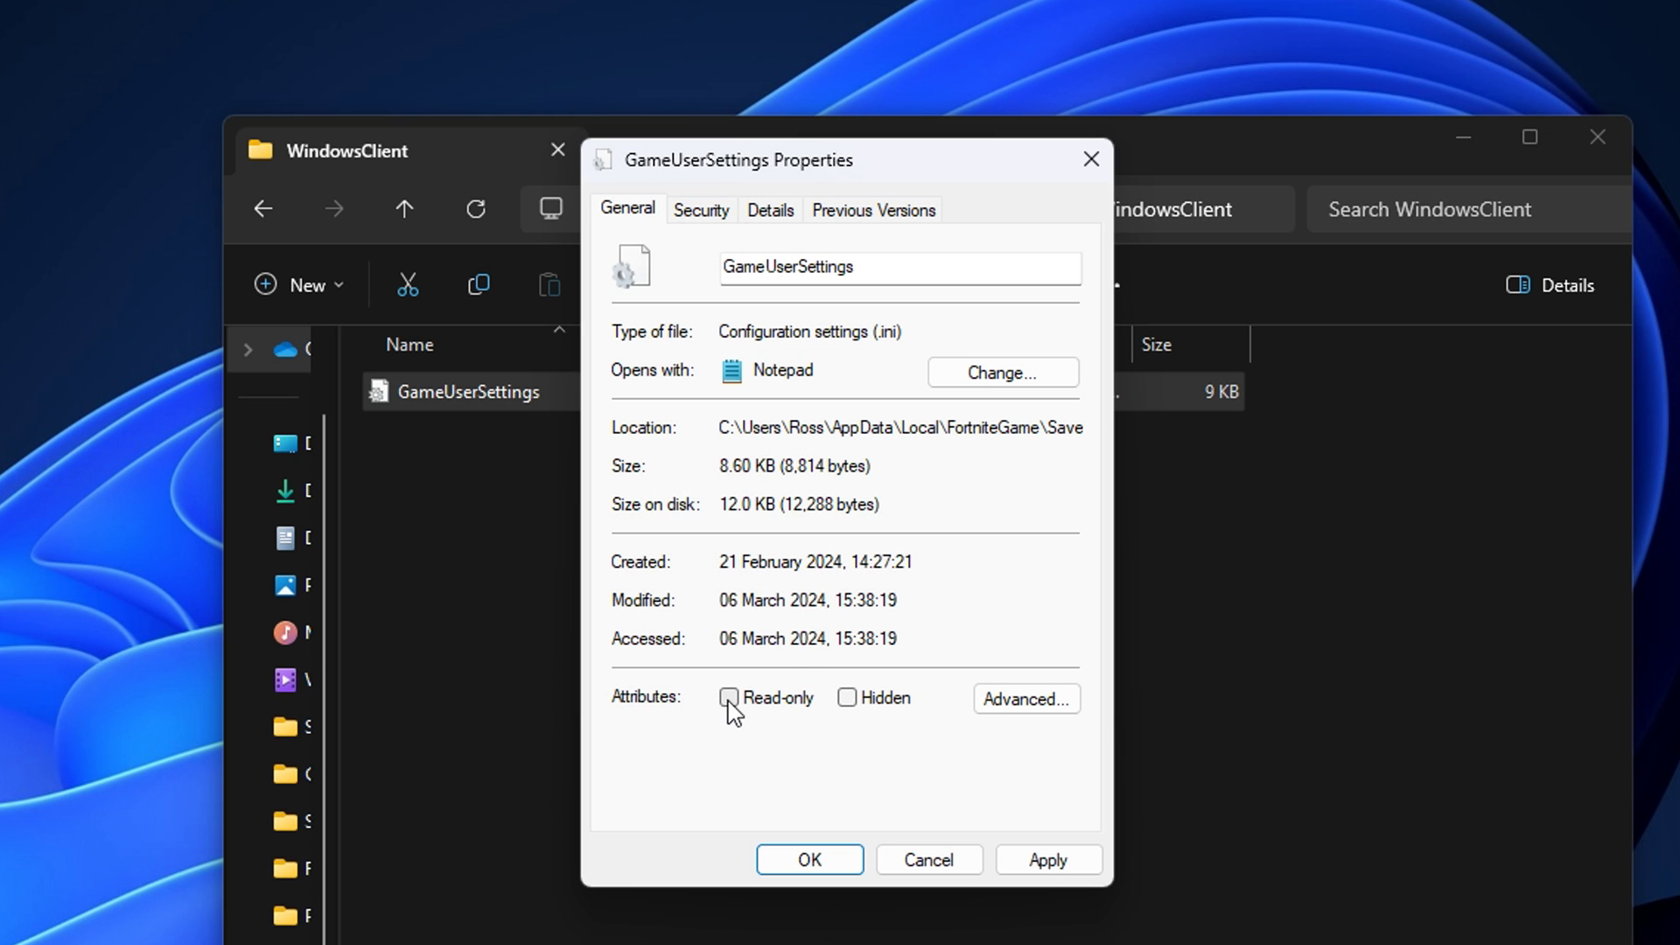